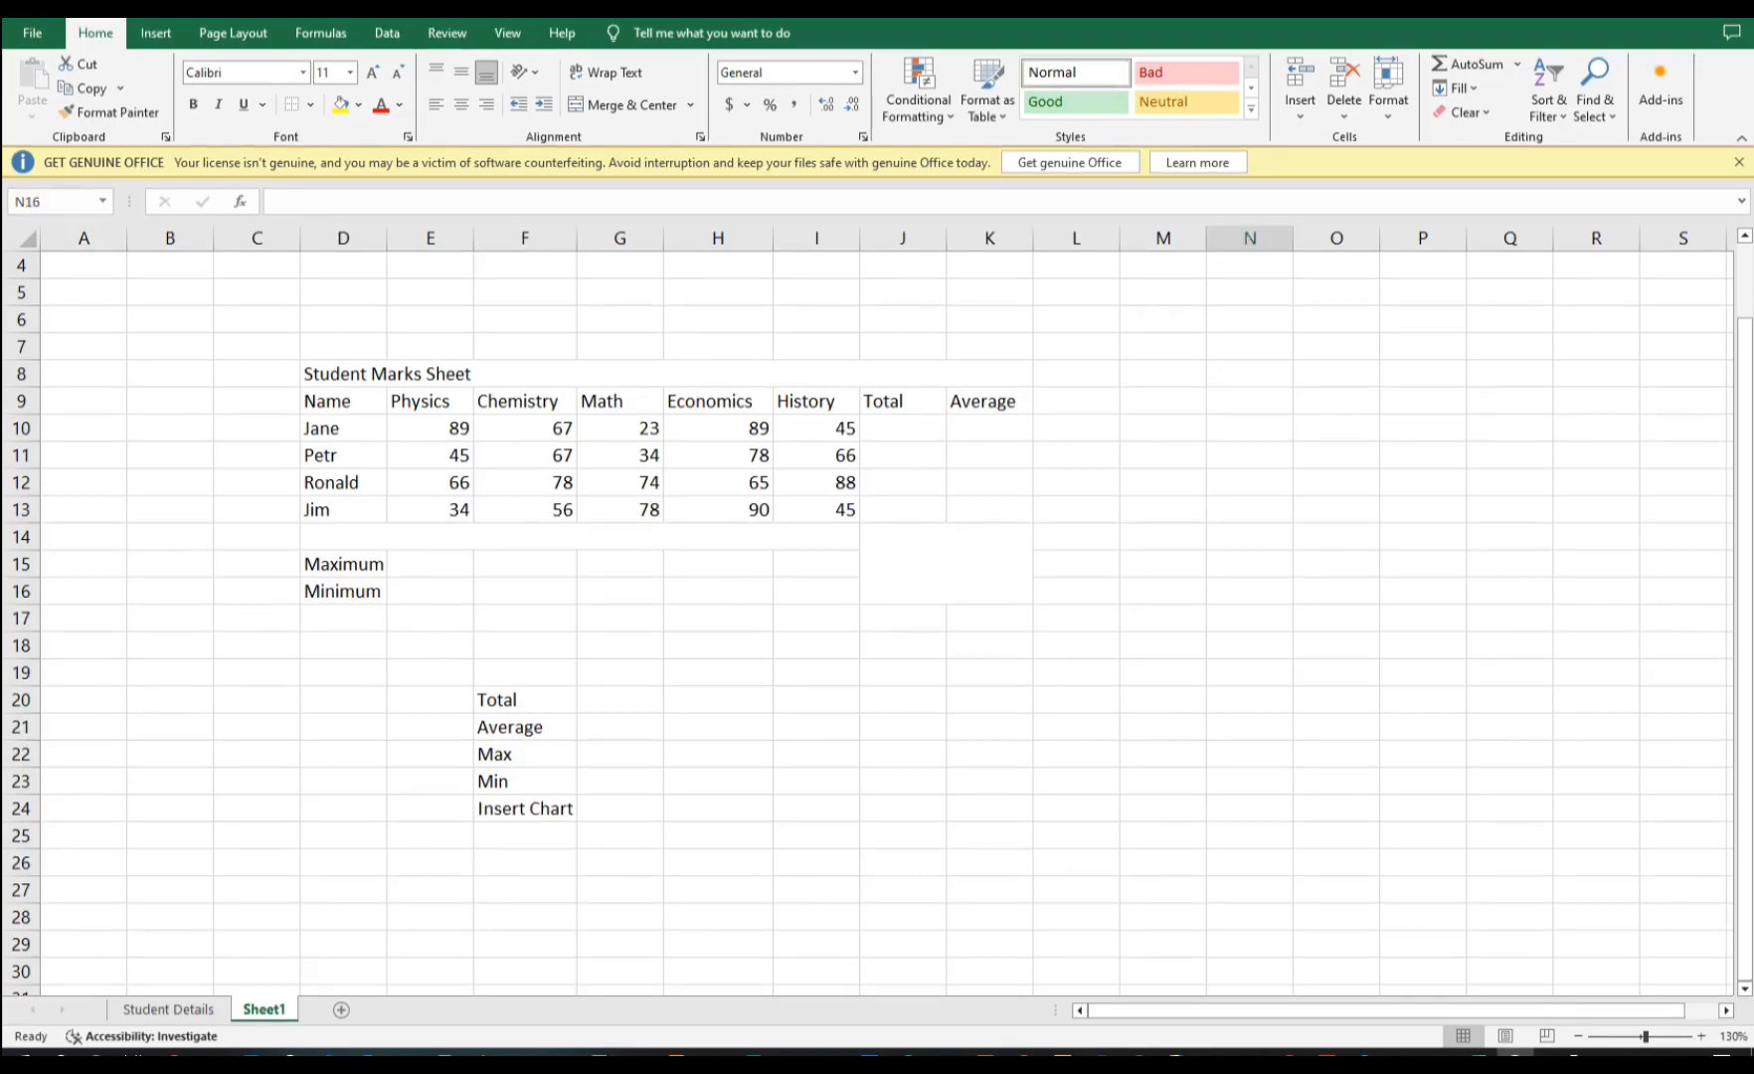
drag(524, 699, 524, 808)
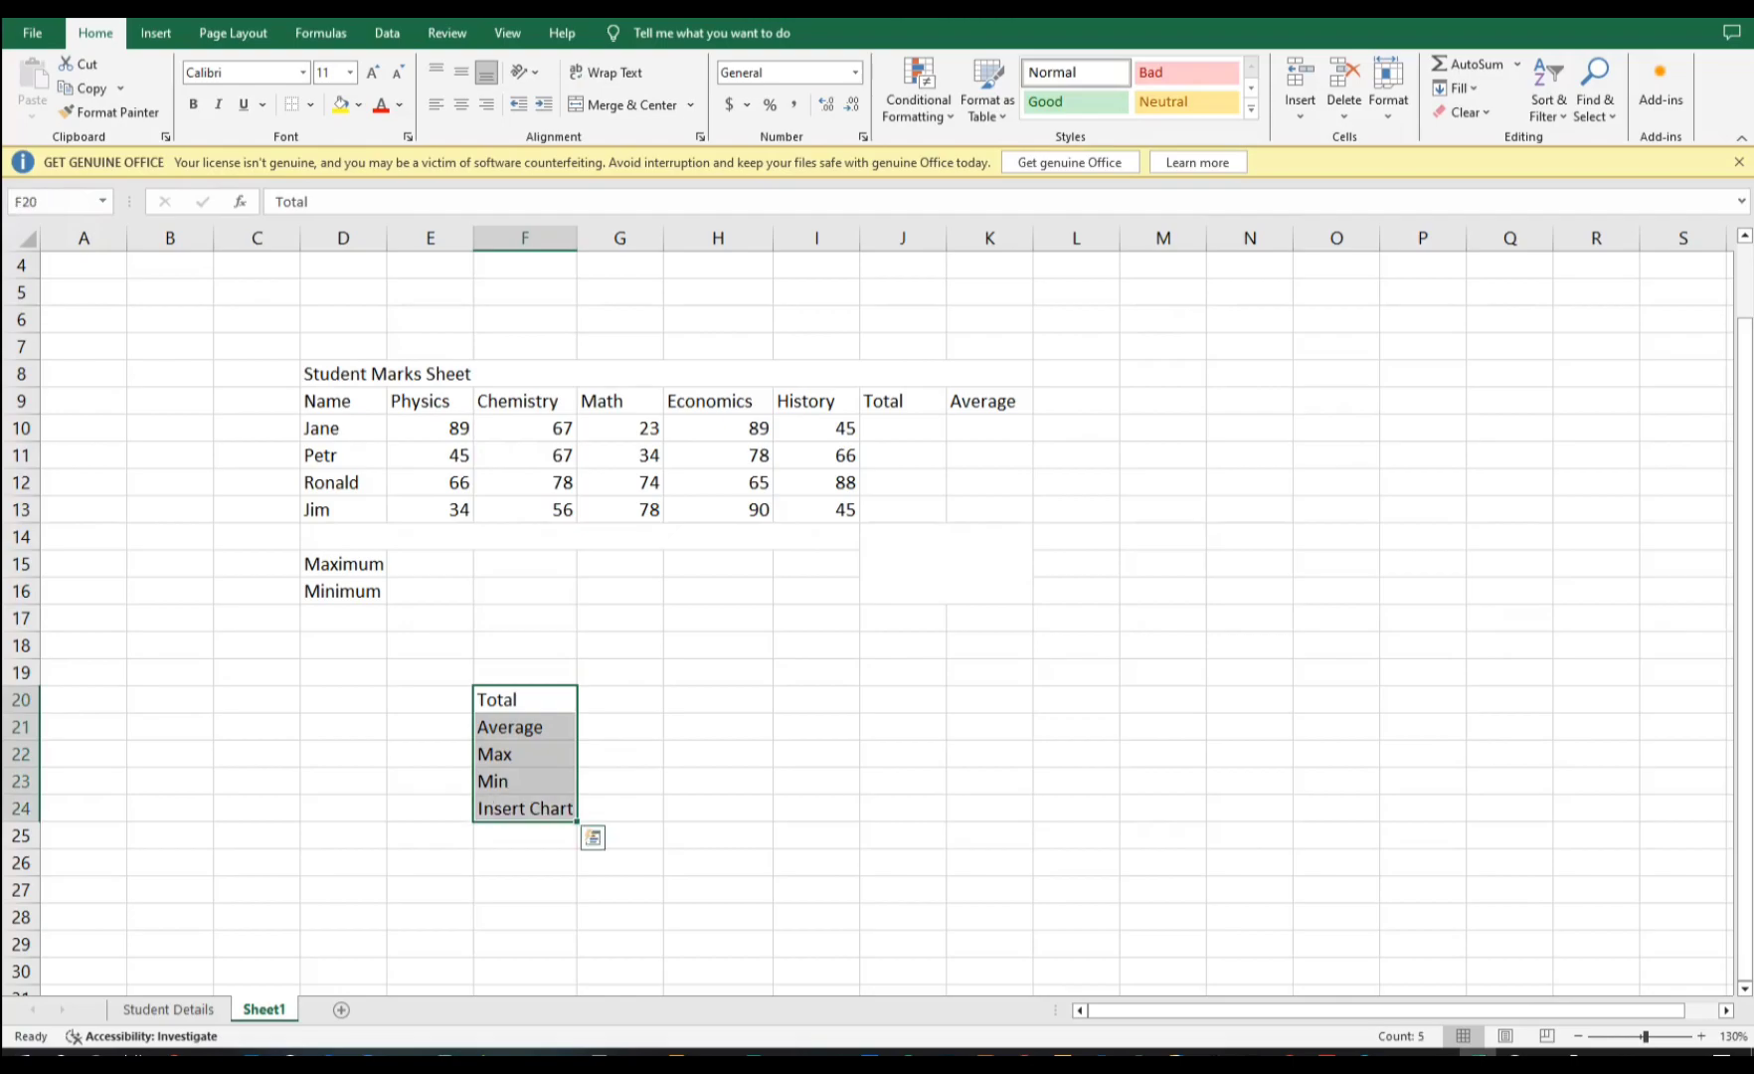
click(817, 727)
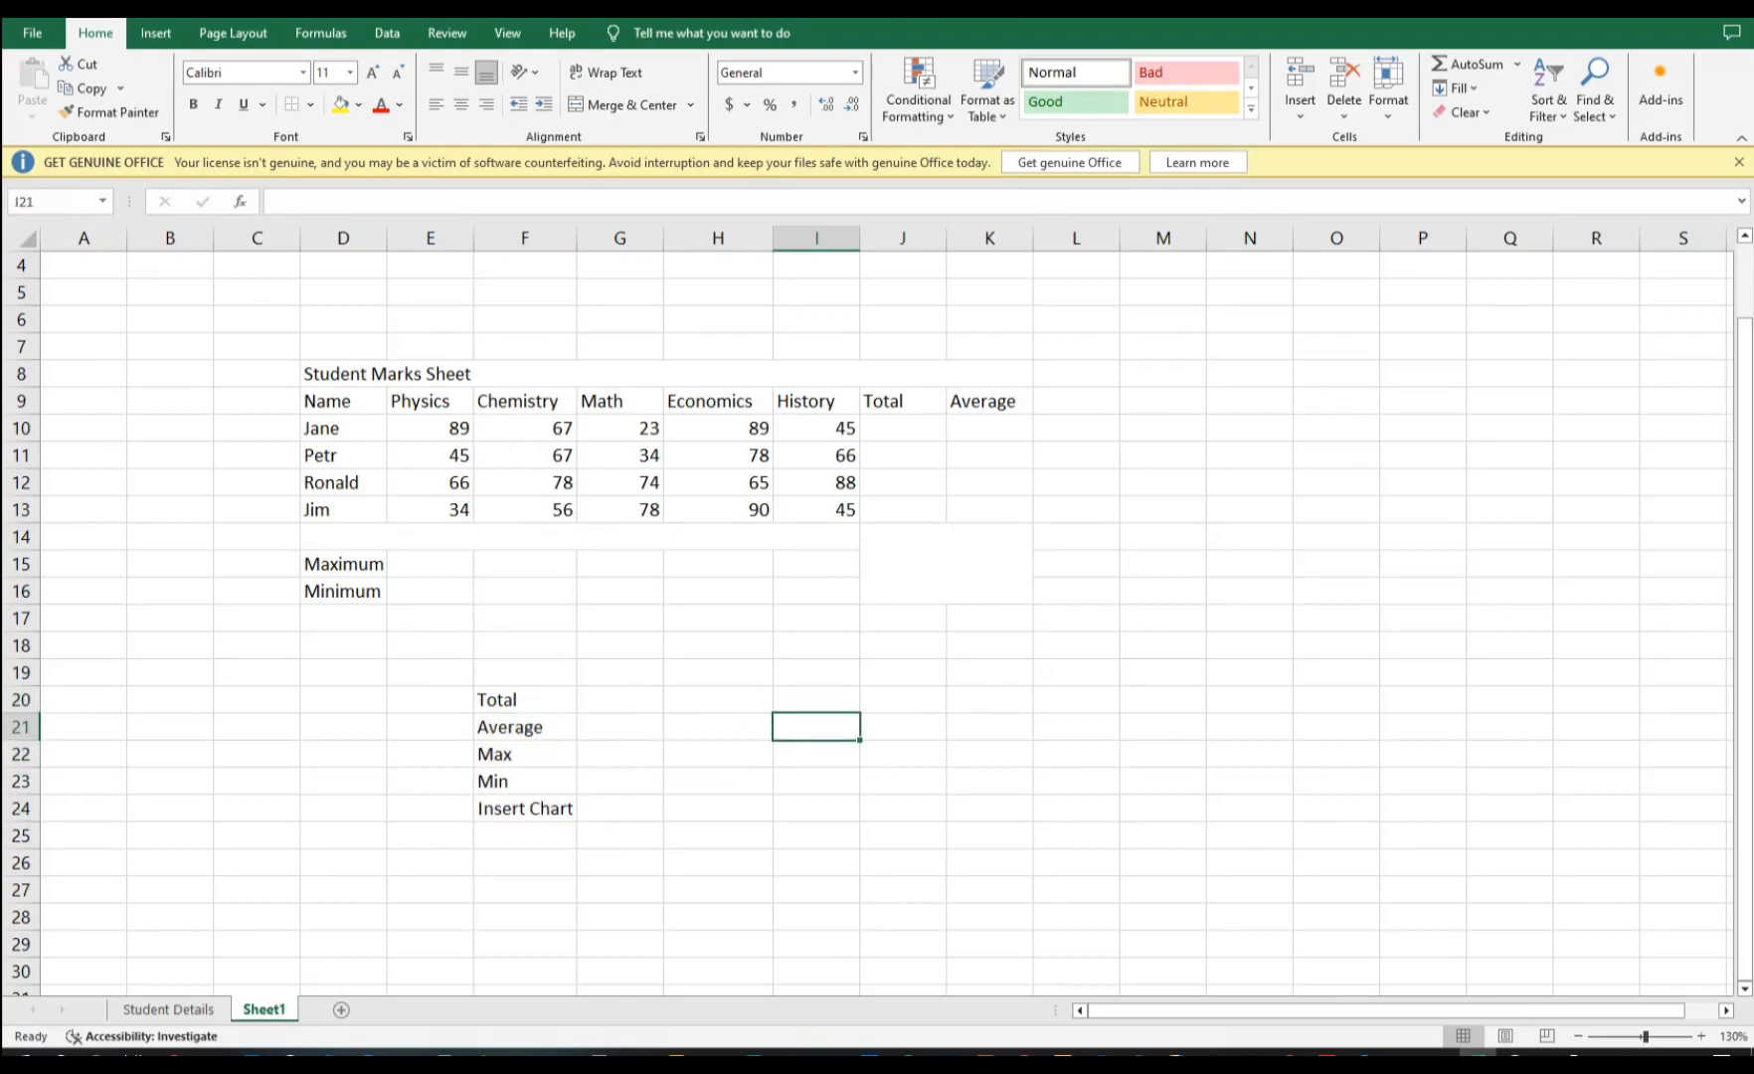
Apply the Input cell style to the whole Student Marks Sheet table, D8:K16
click(946, 563)
drag(945, 564, 343, 374)
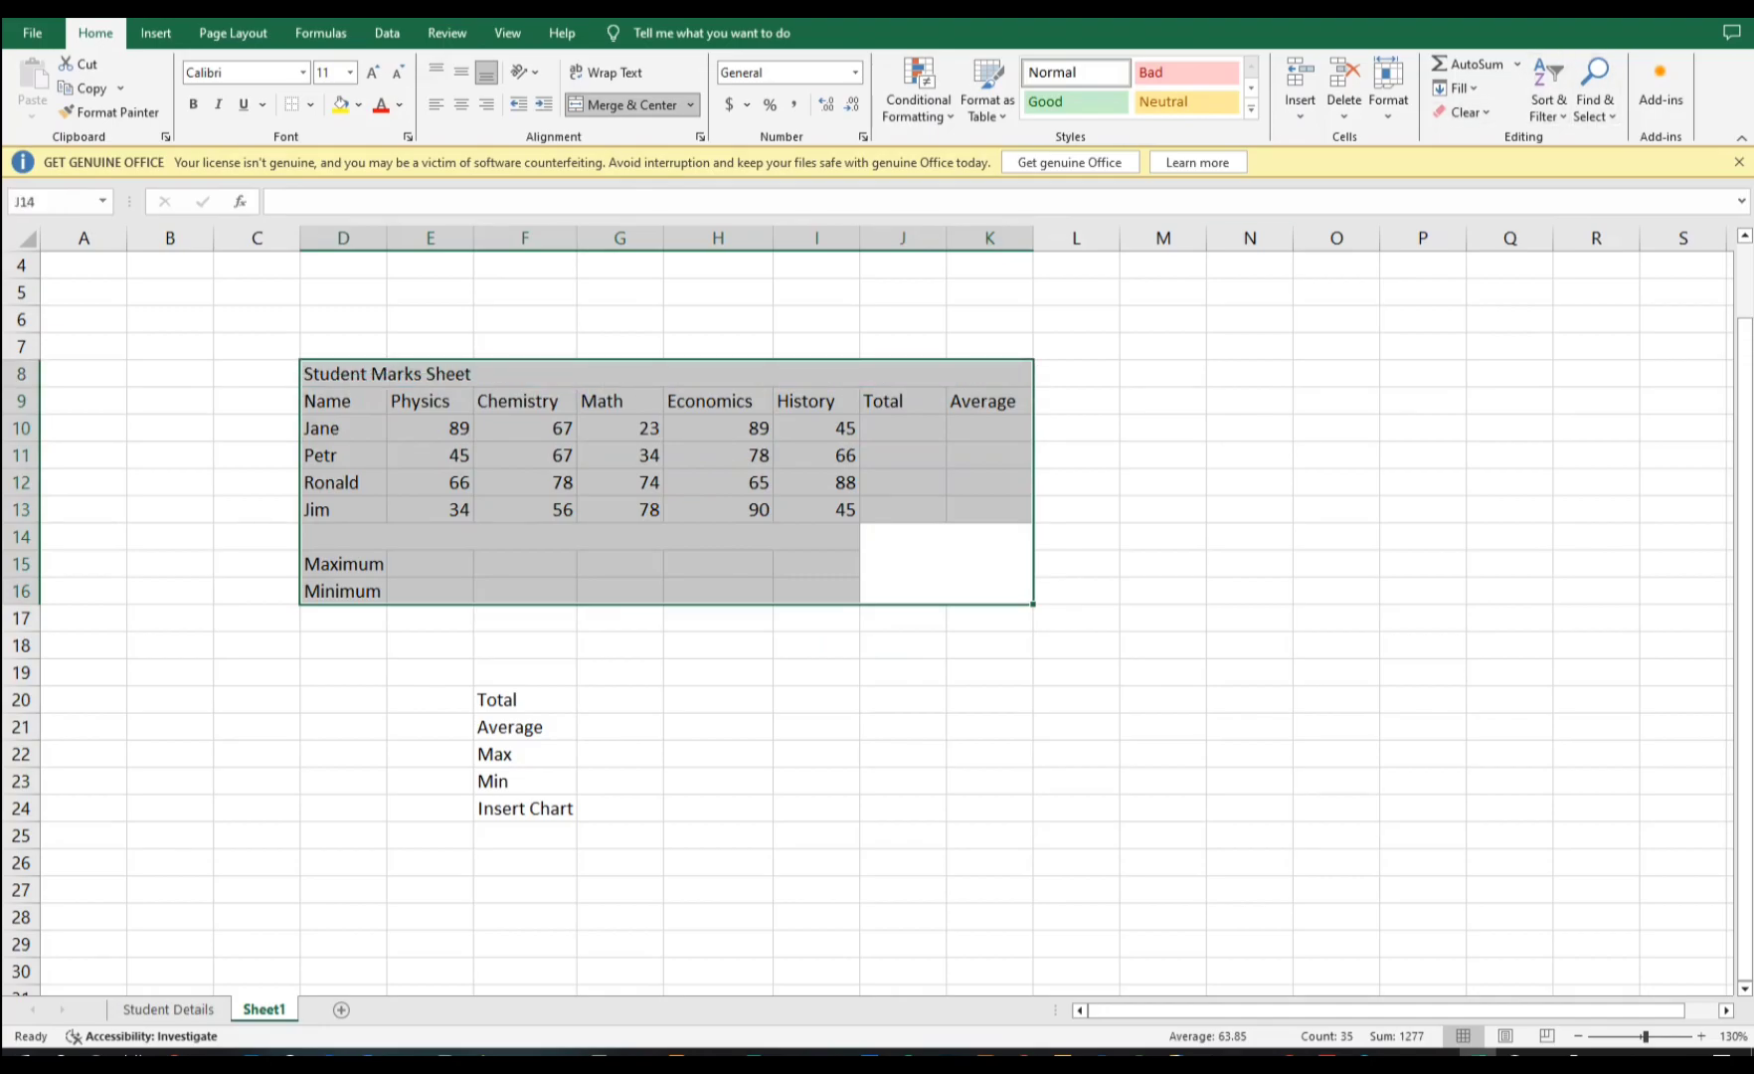
click(1251, 109)
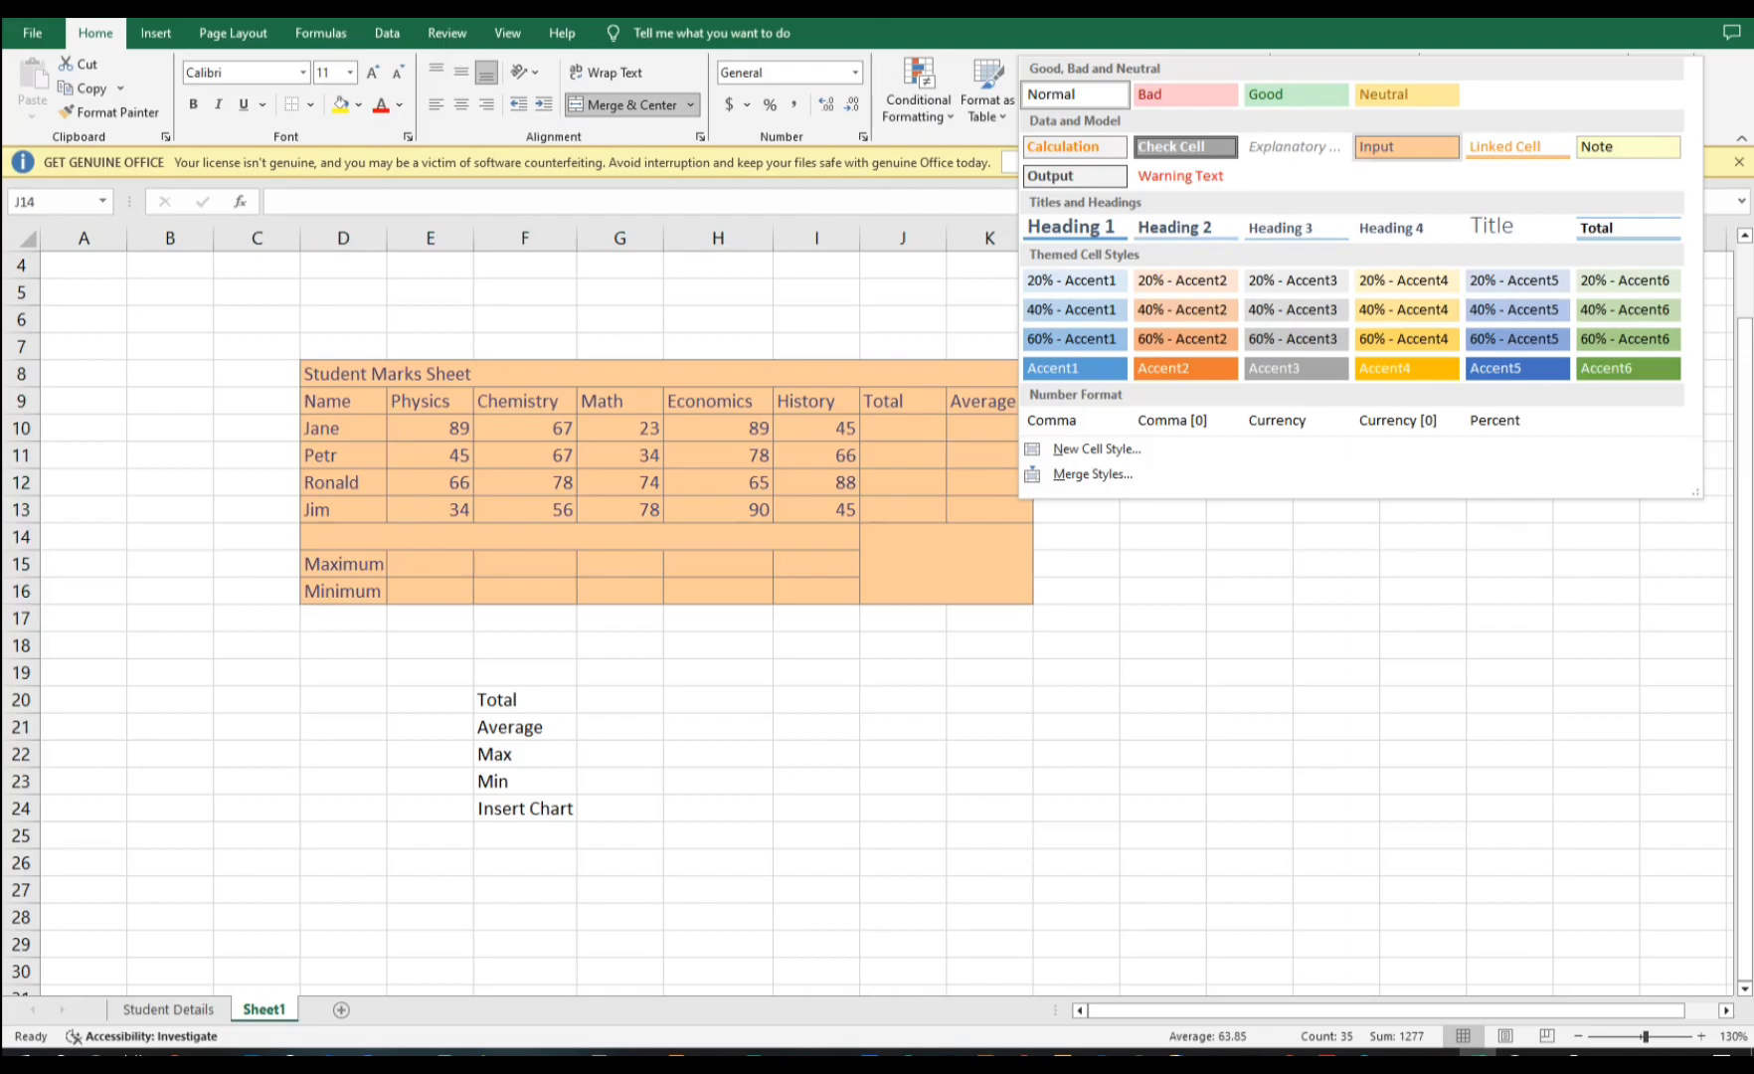
click(1406, 146)
Enter a SUM formula over E10:I10 in J10 to total the first student's marks
click(903, 428)
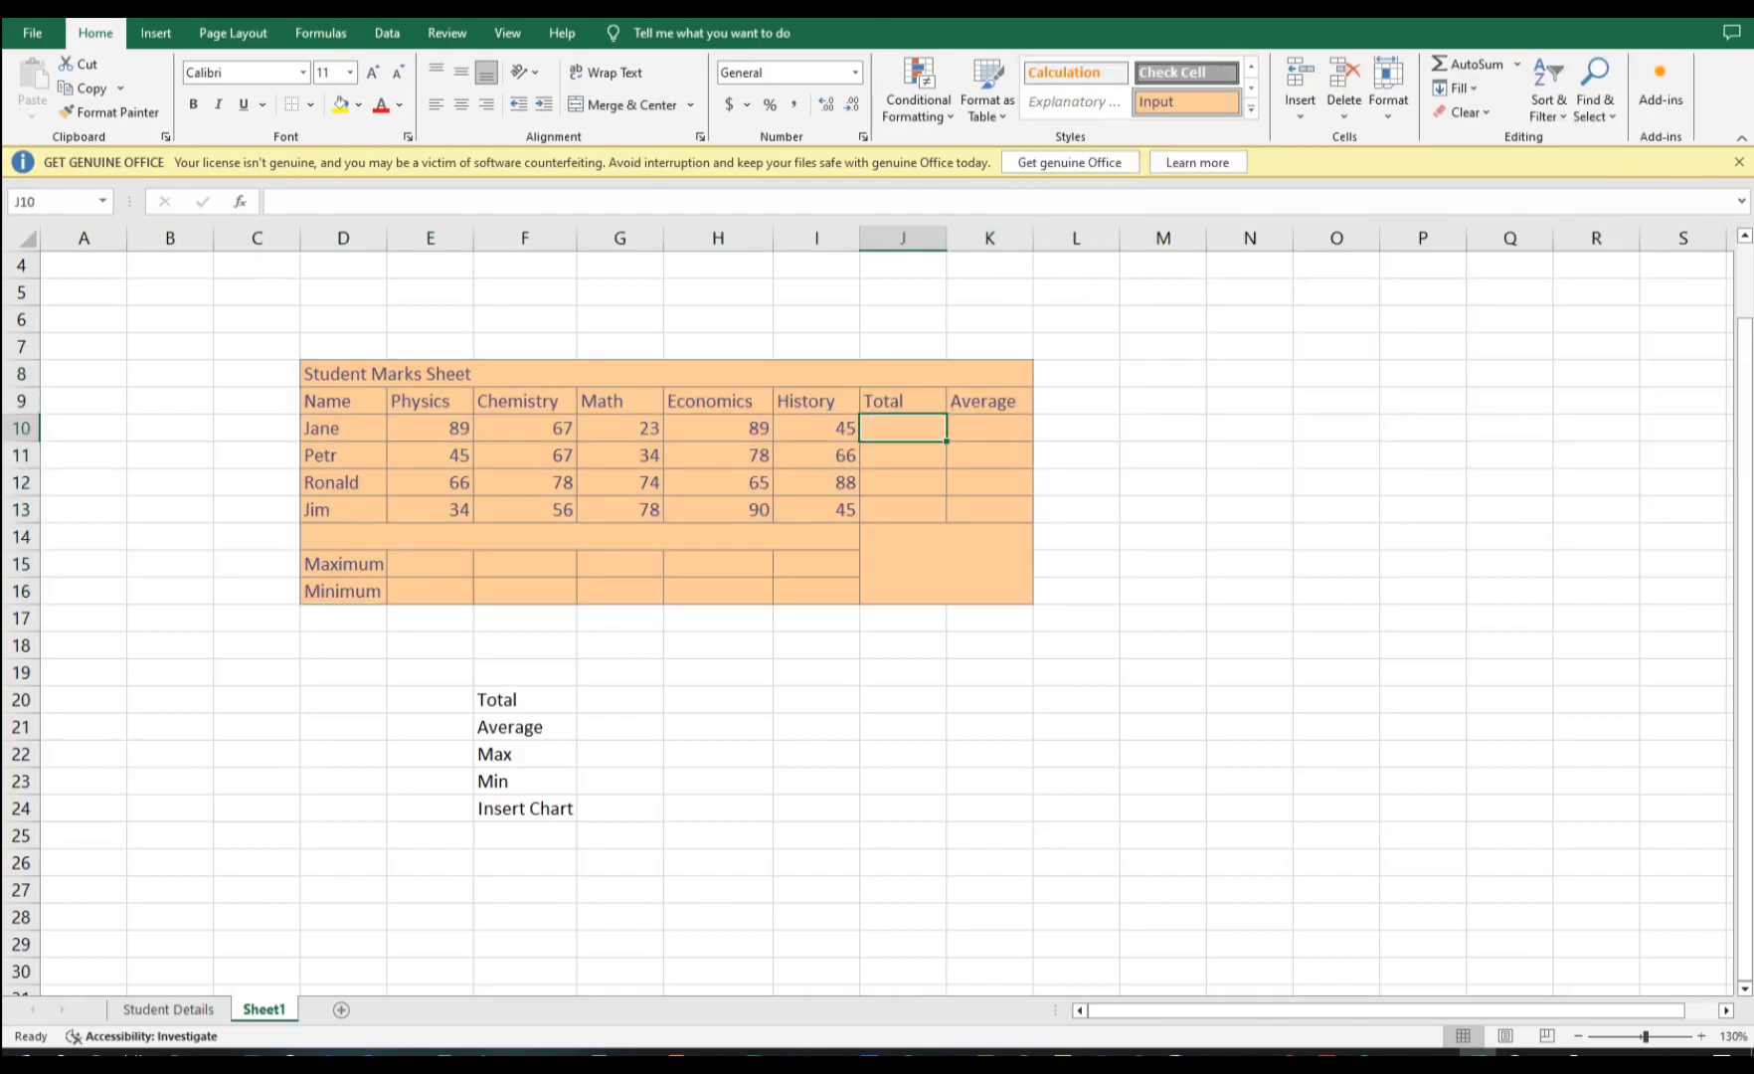
scroll(875, 597, up, 1)
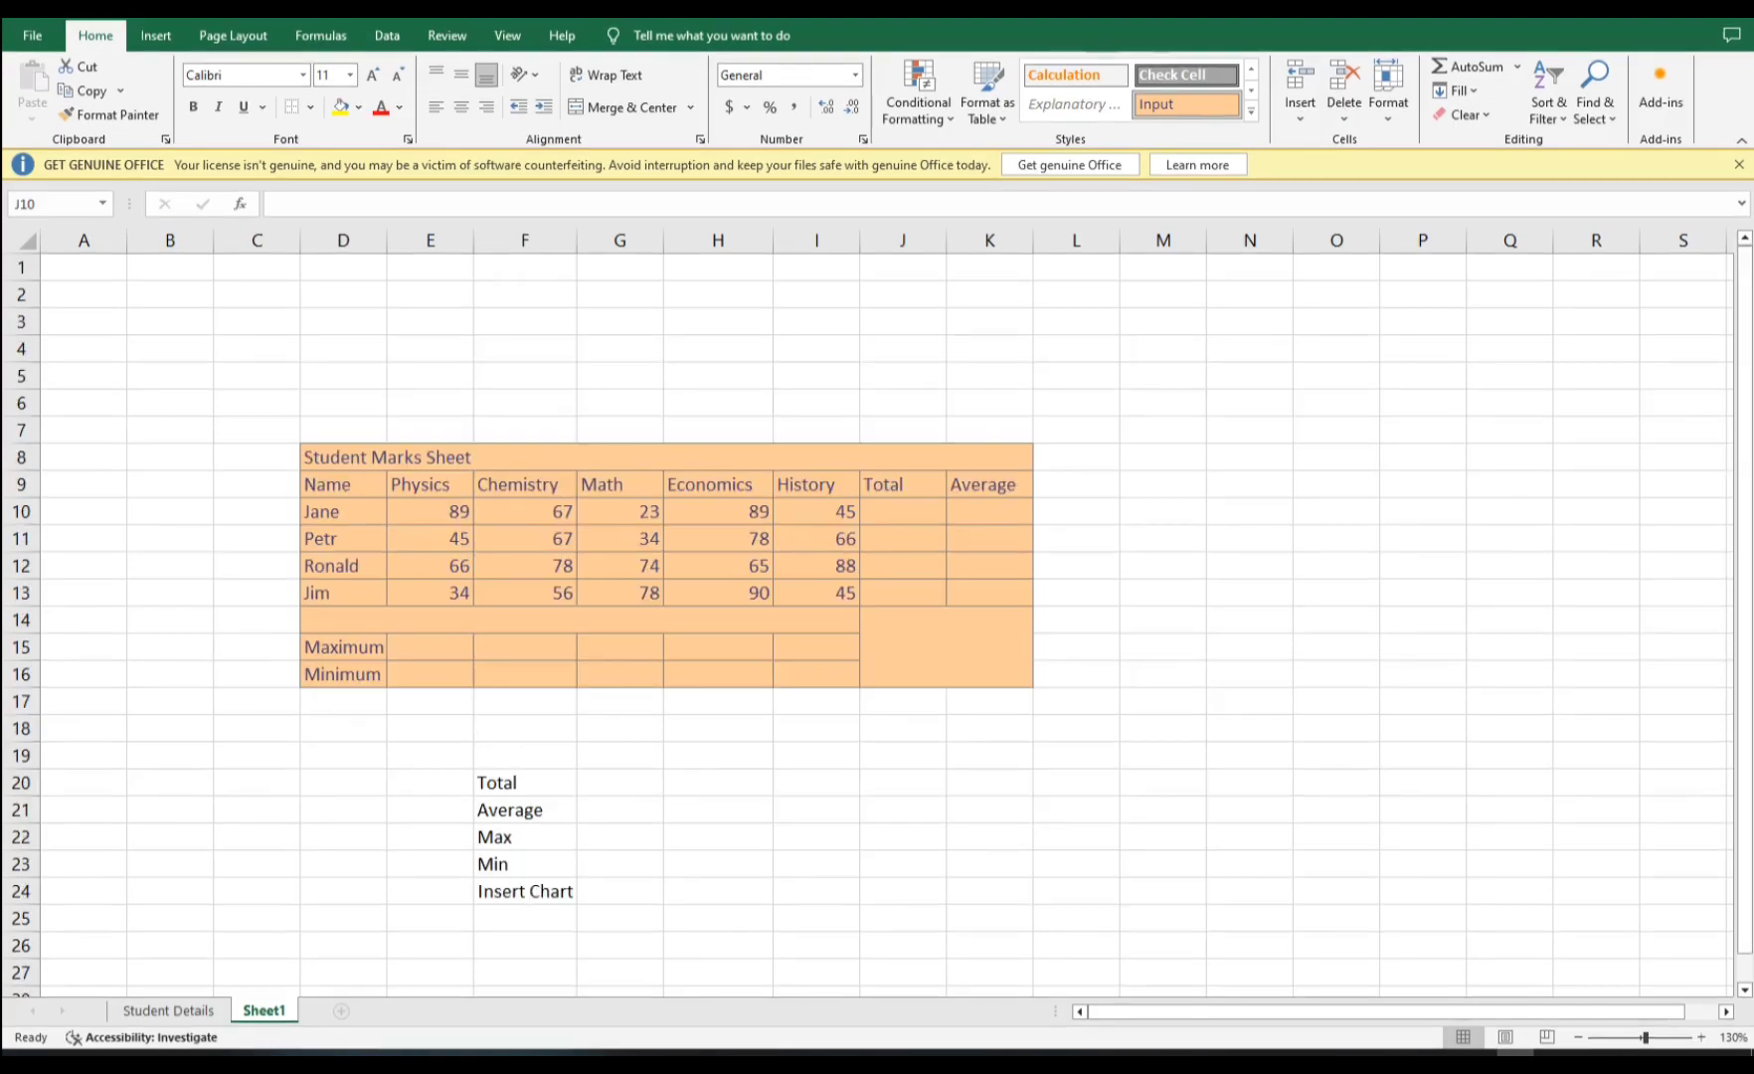
double_click(903, 512)
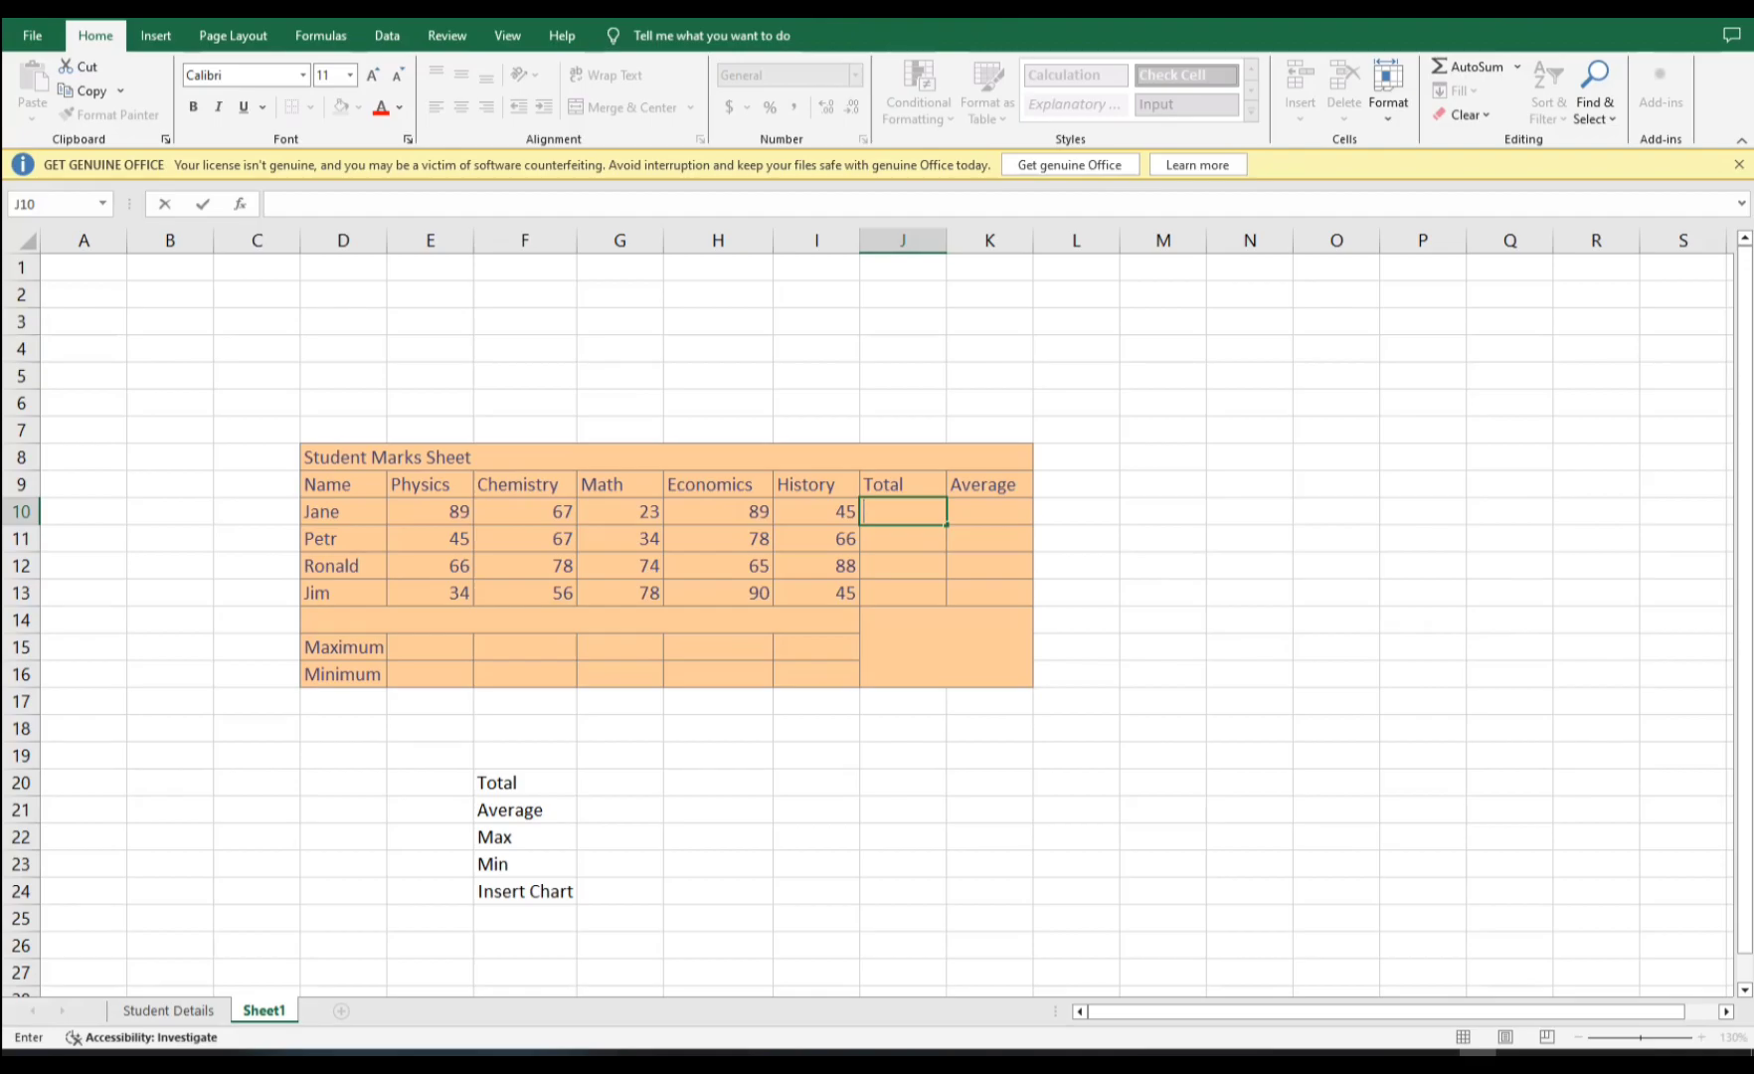
text(=sum)
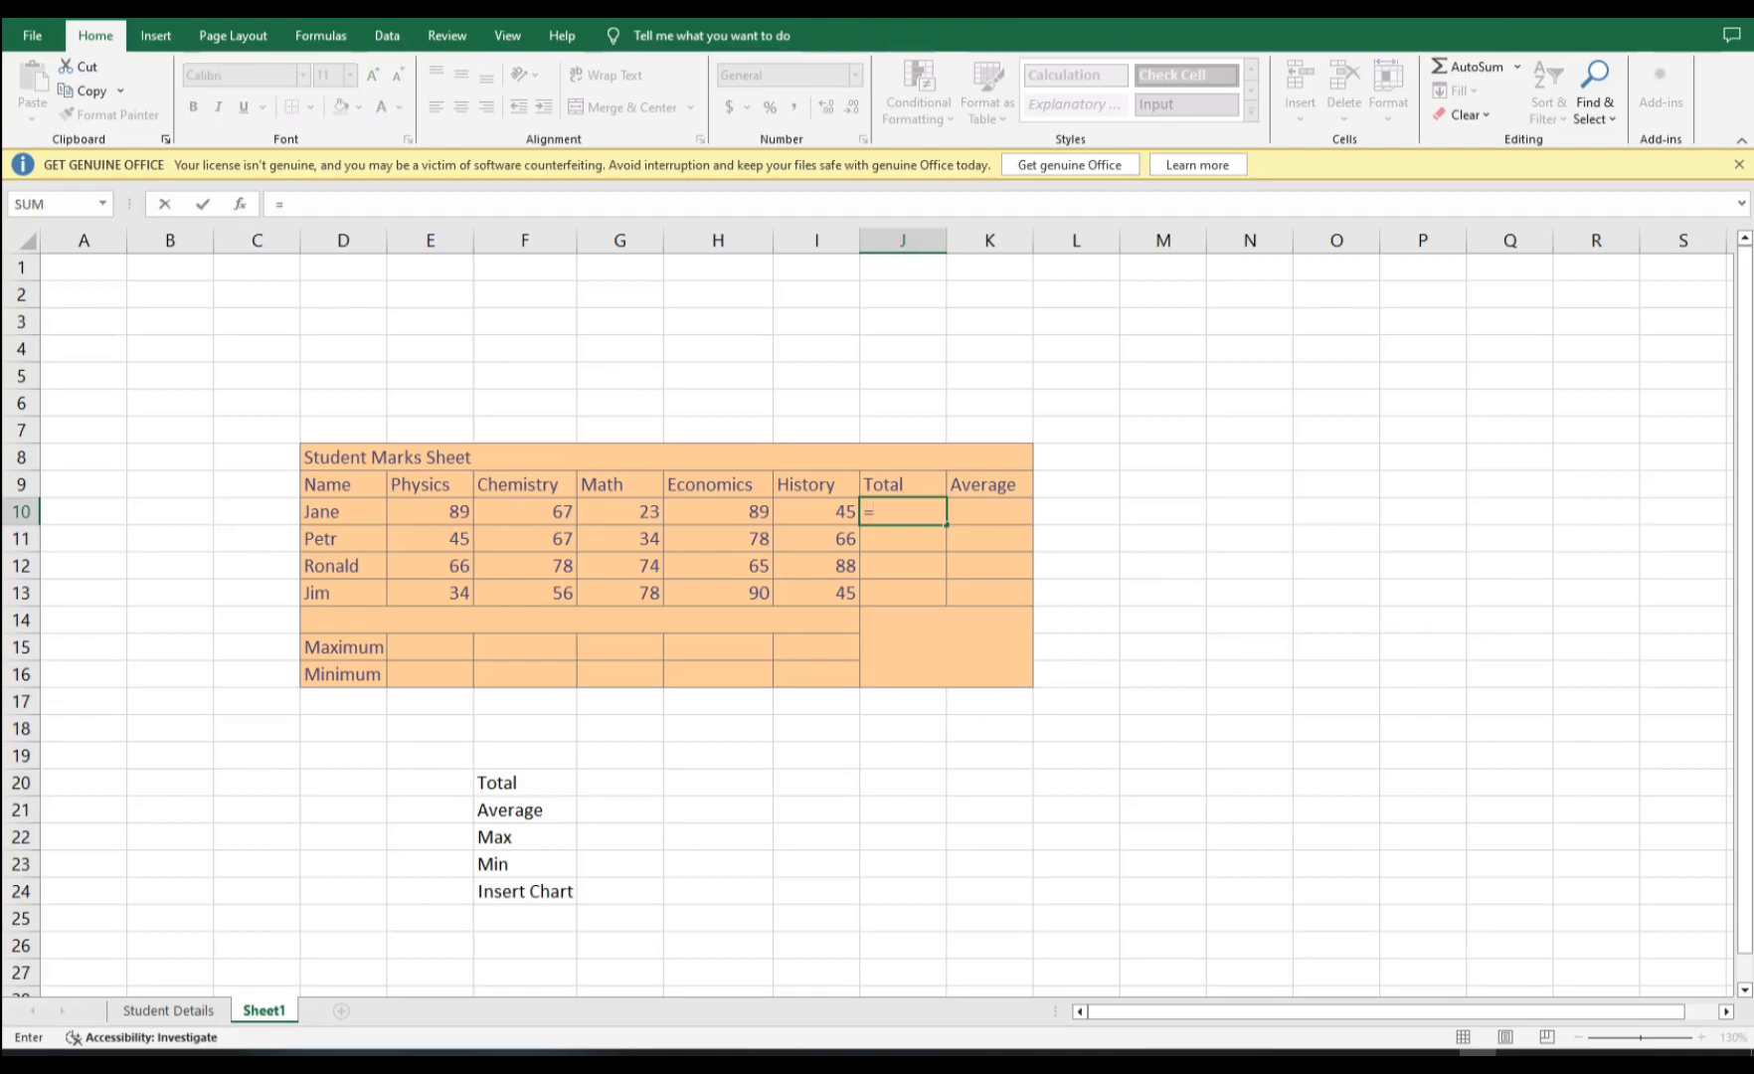
text(()
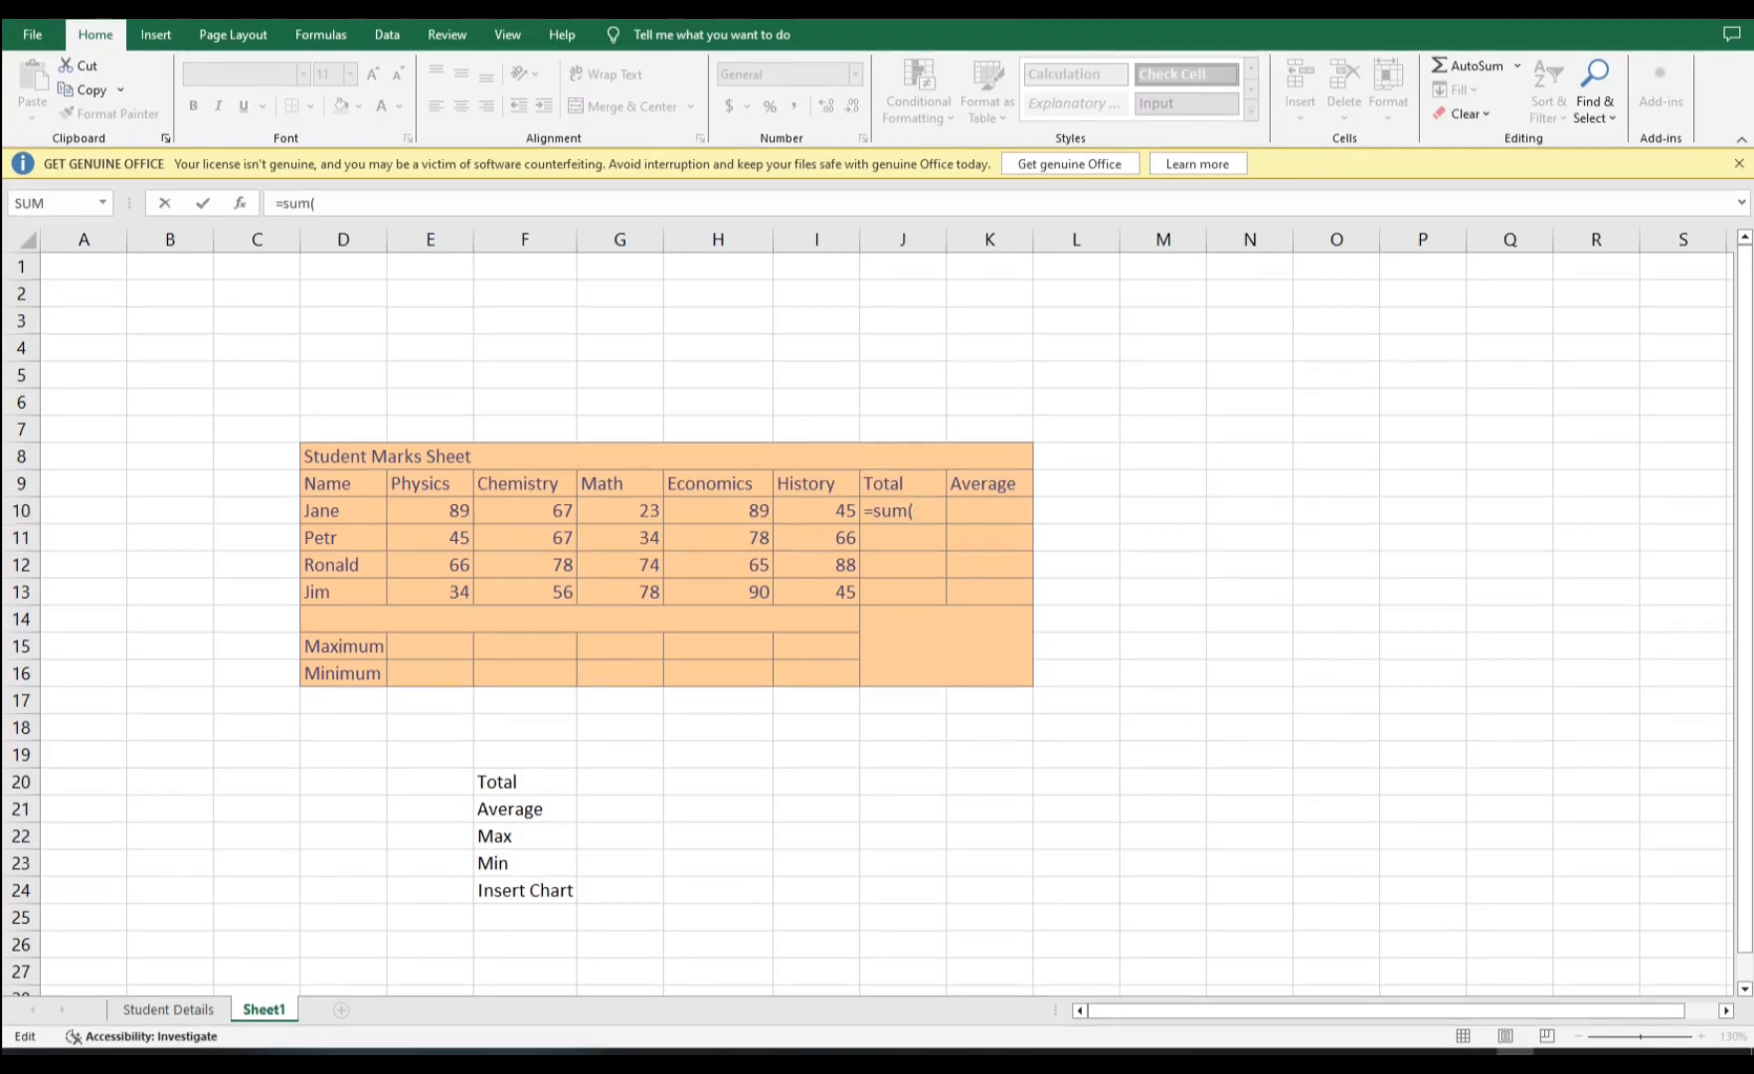
drag(430, 510, 850, 510)
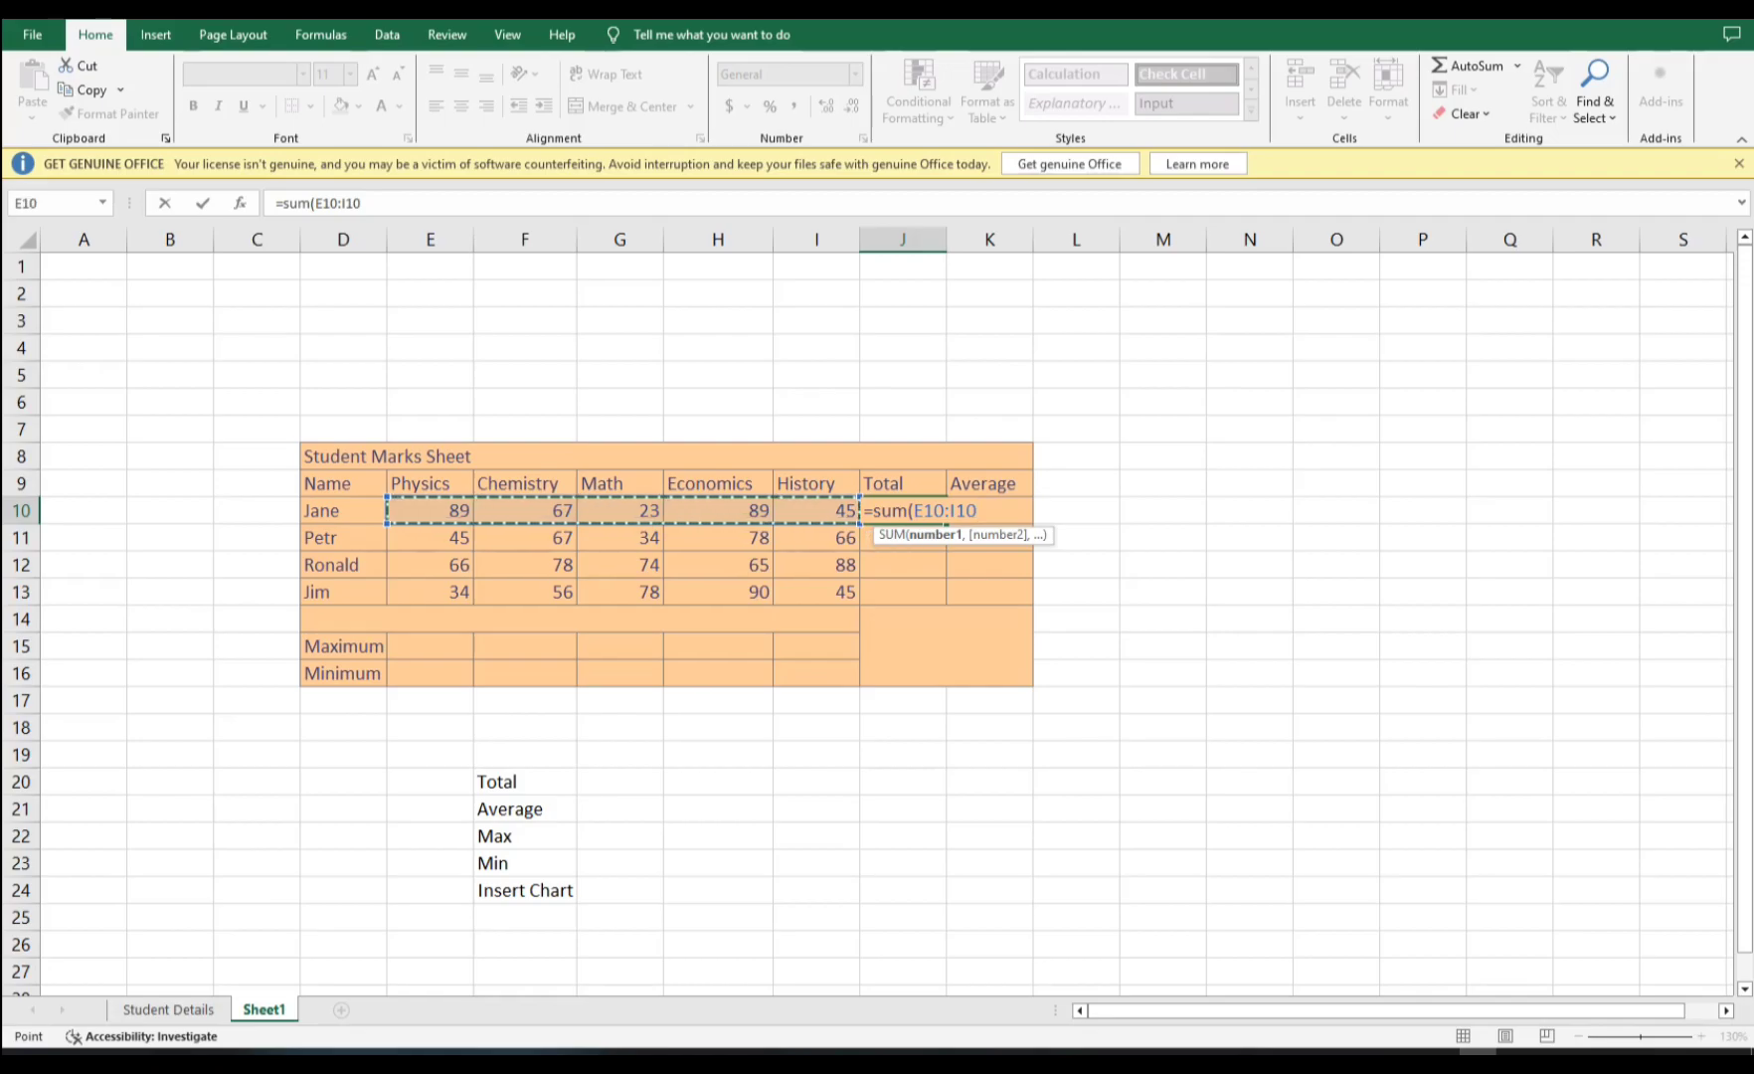
key(Return)
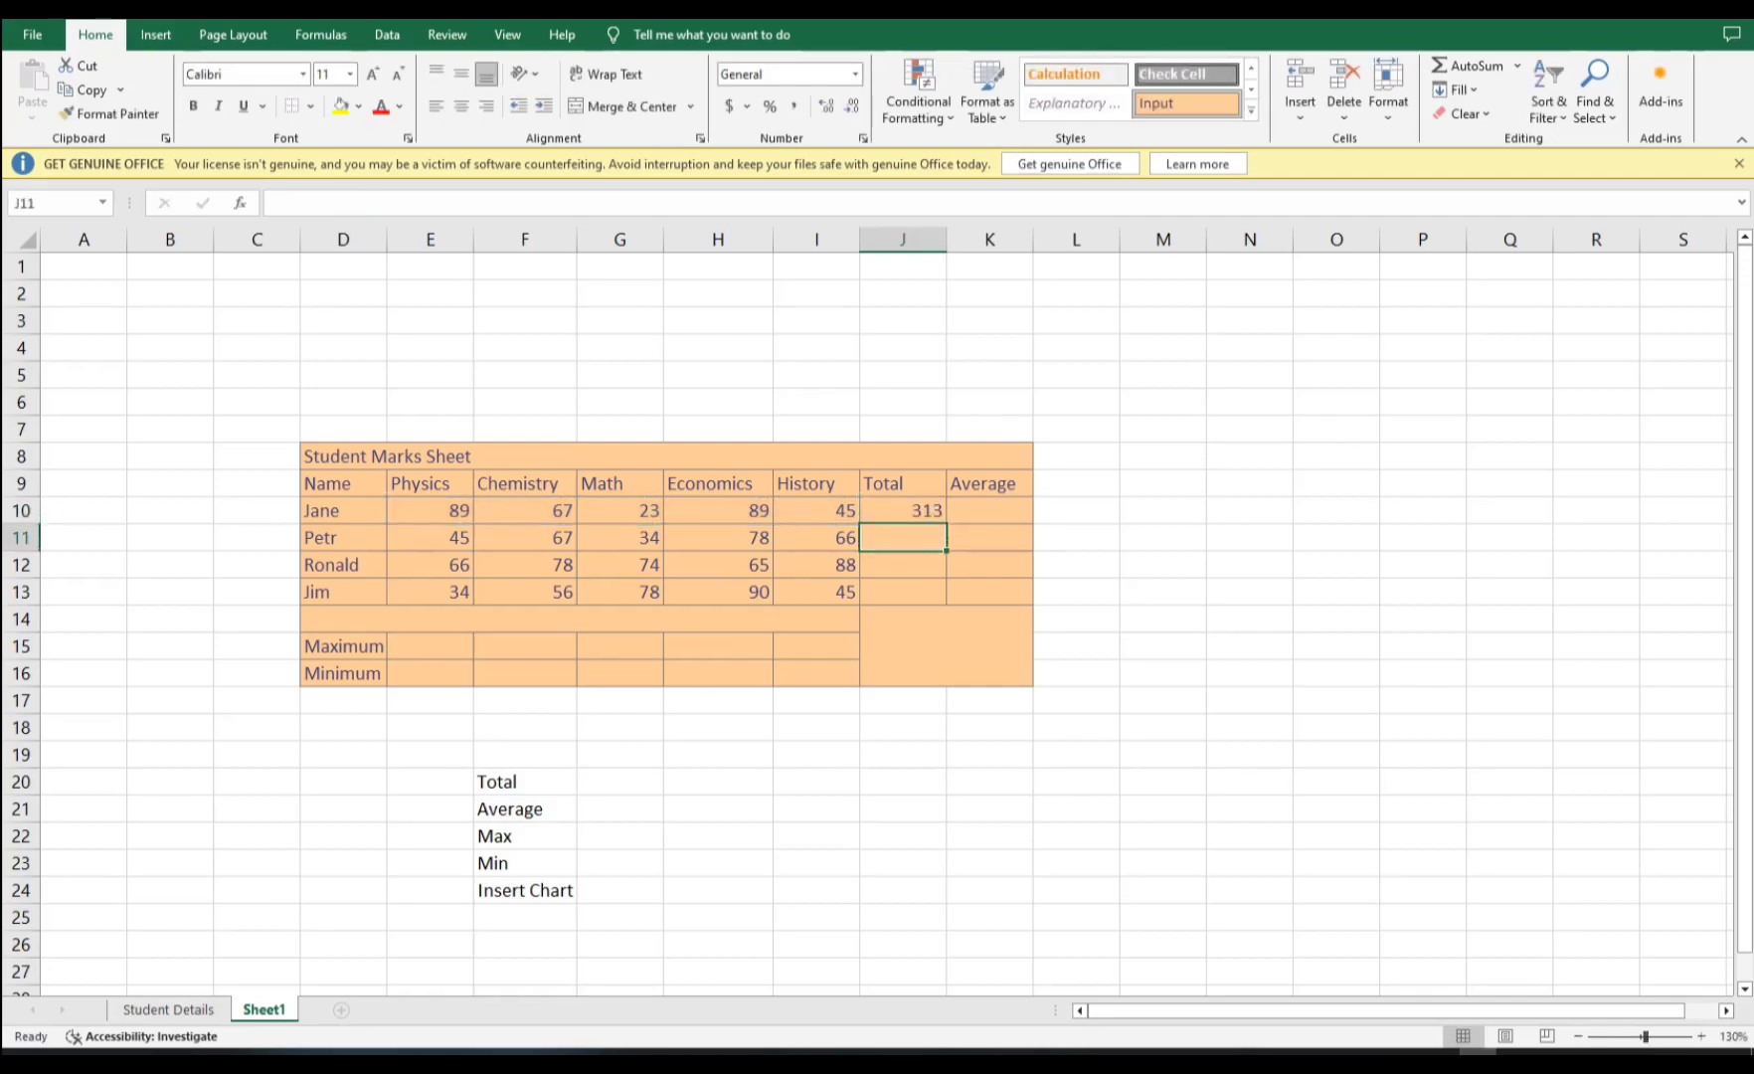
Fill the Total formula from J10 down to J13 for the remaining students
click(903, 511)
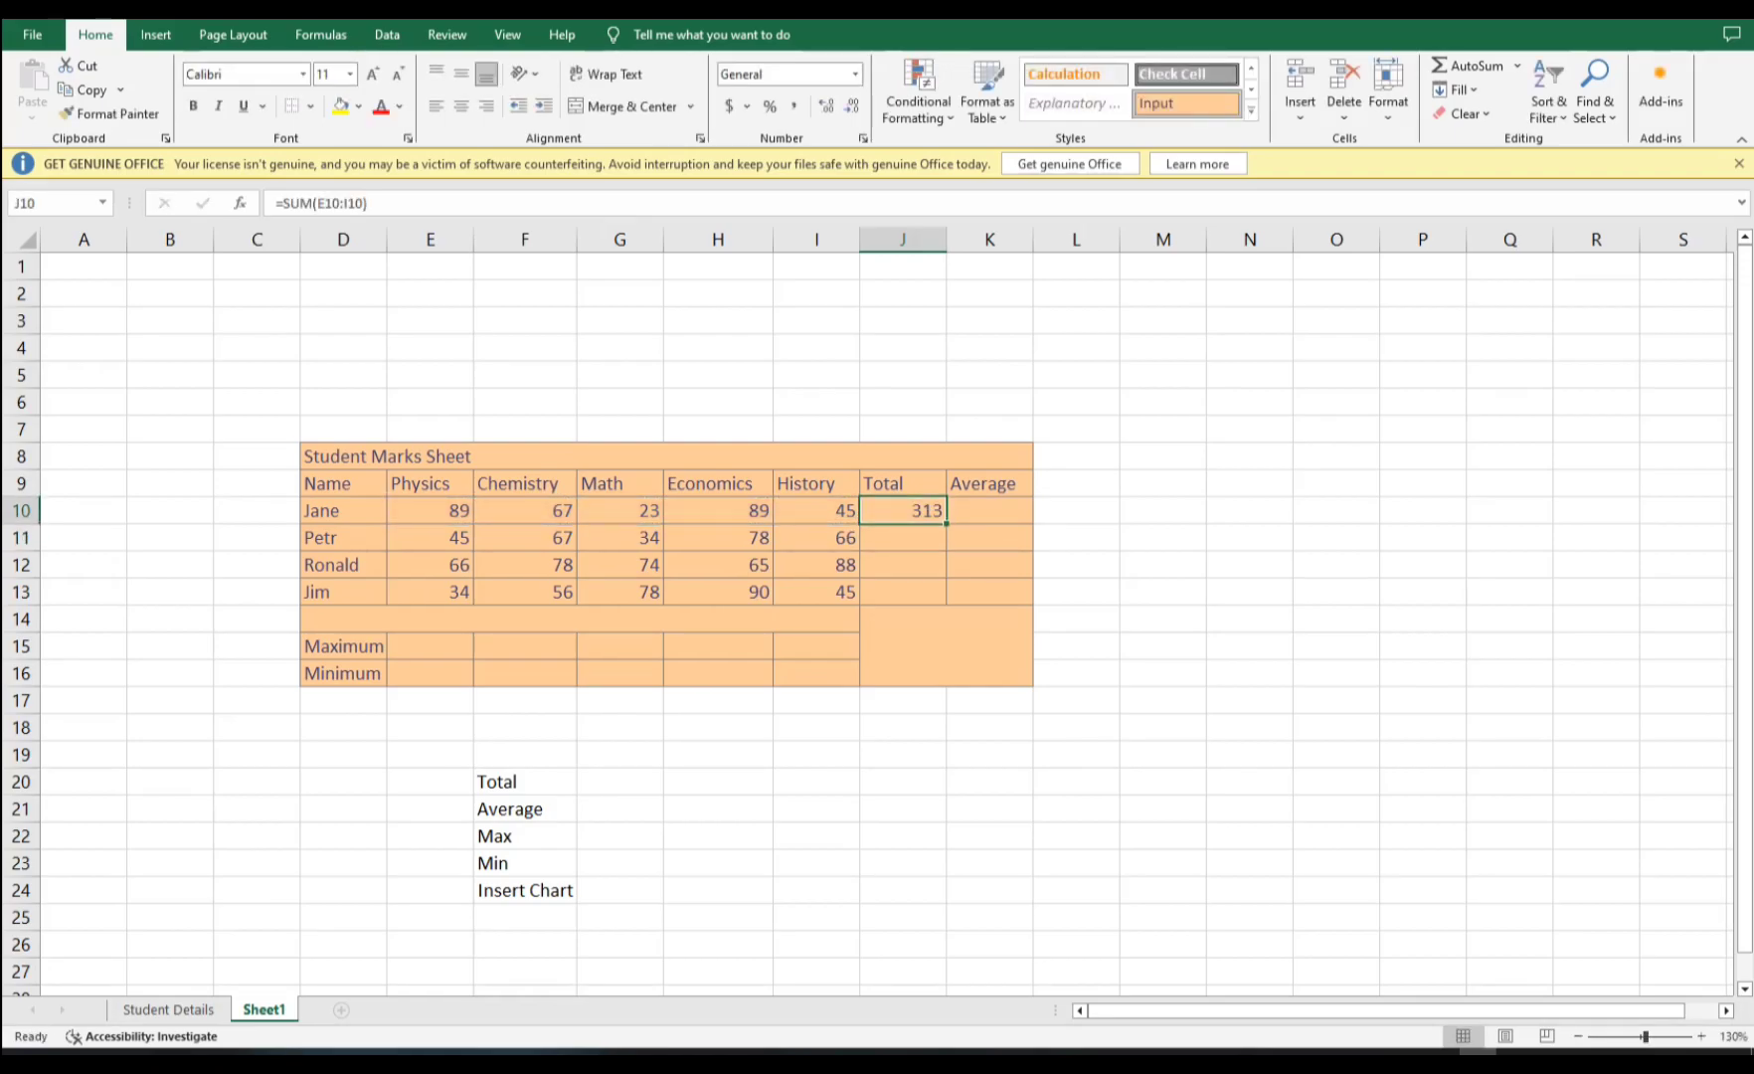
drag(946, 523, 945, 601)
click(946, 647)
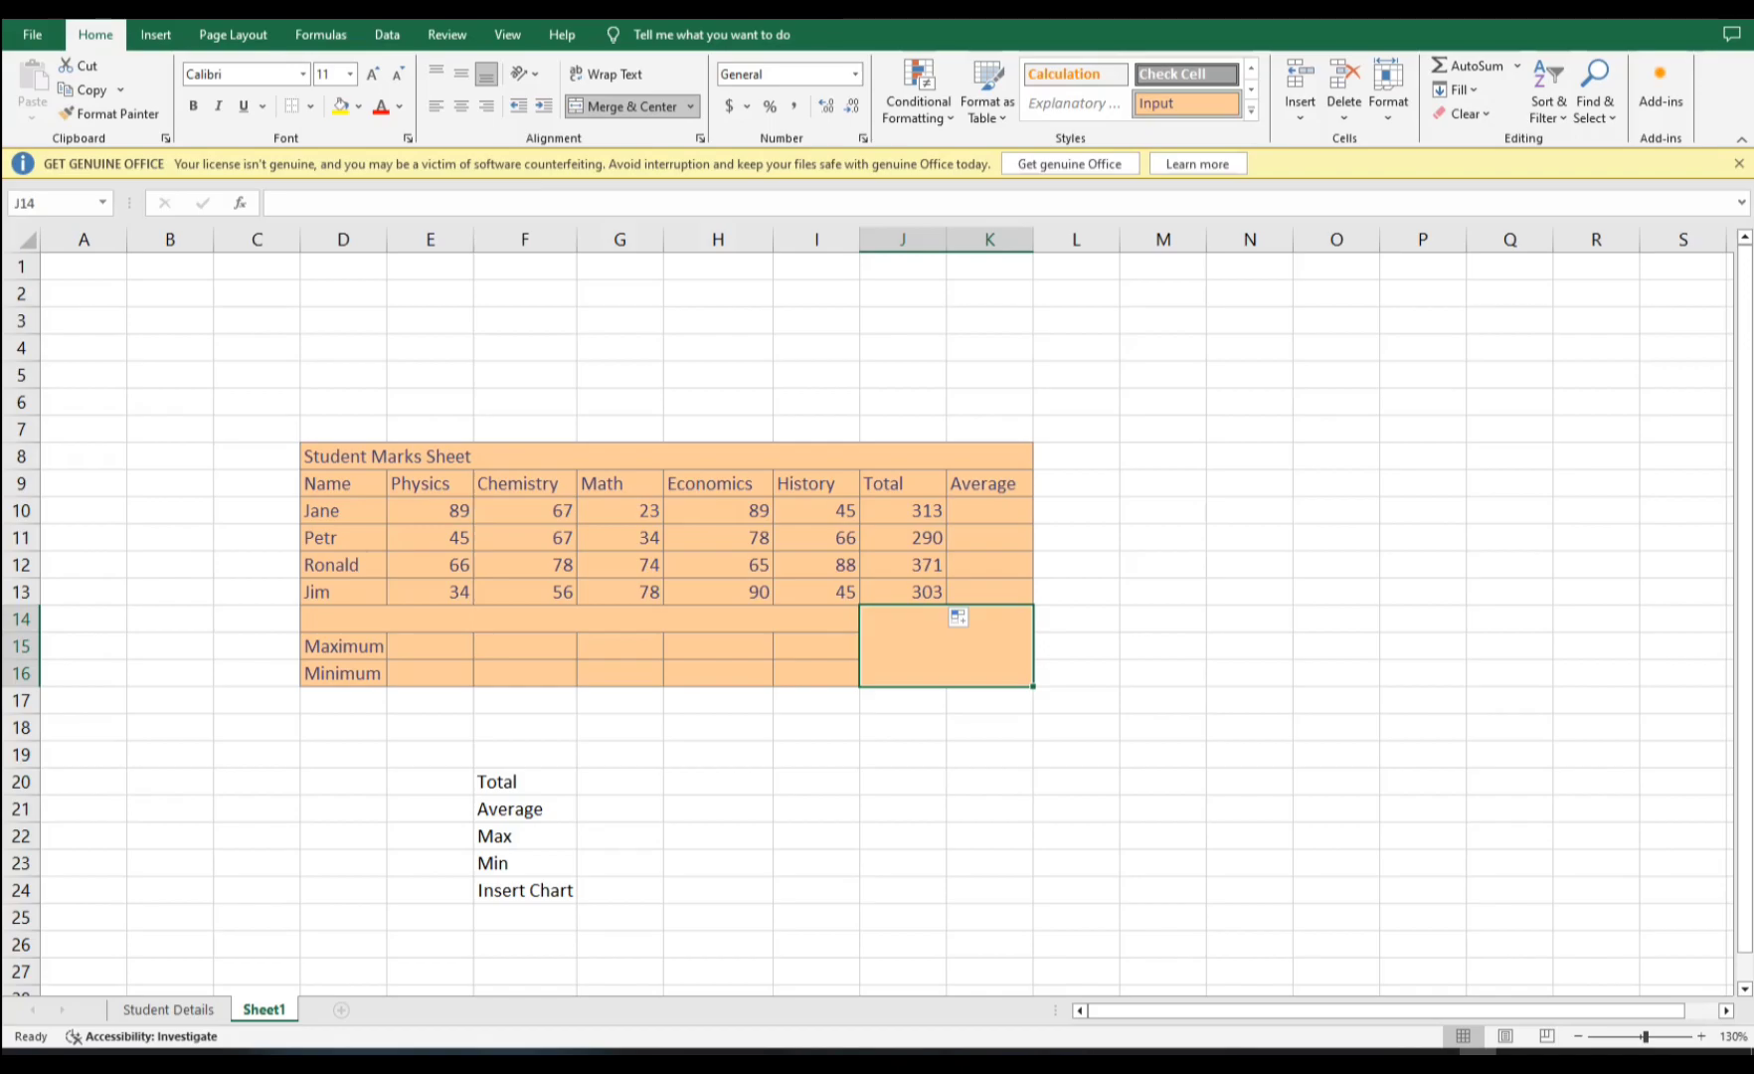
click(989, 511)
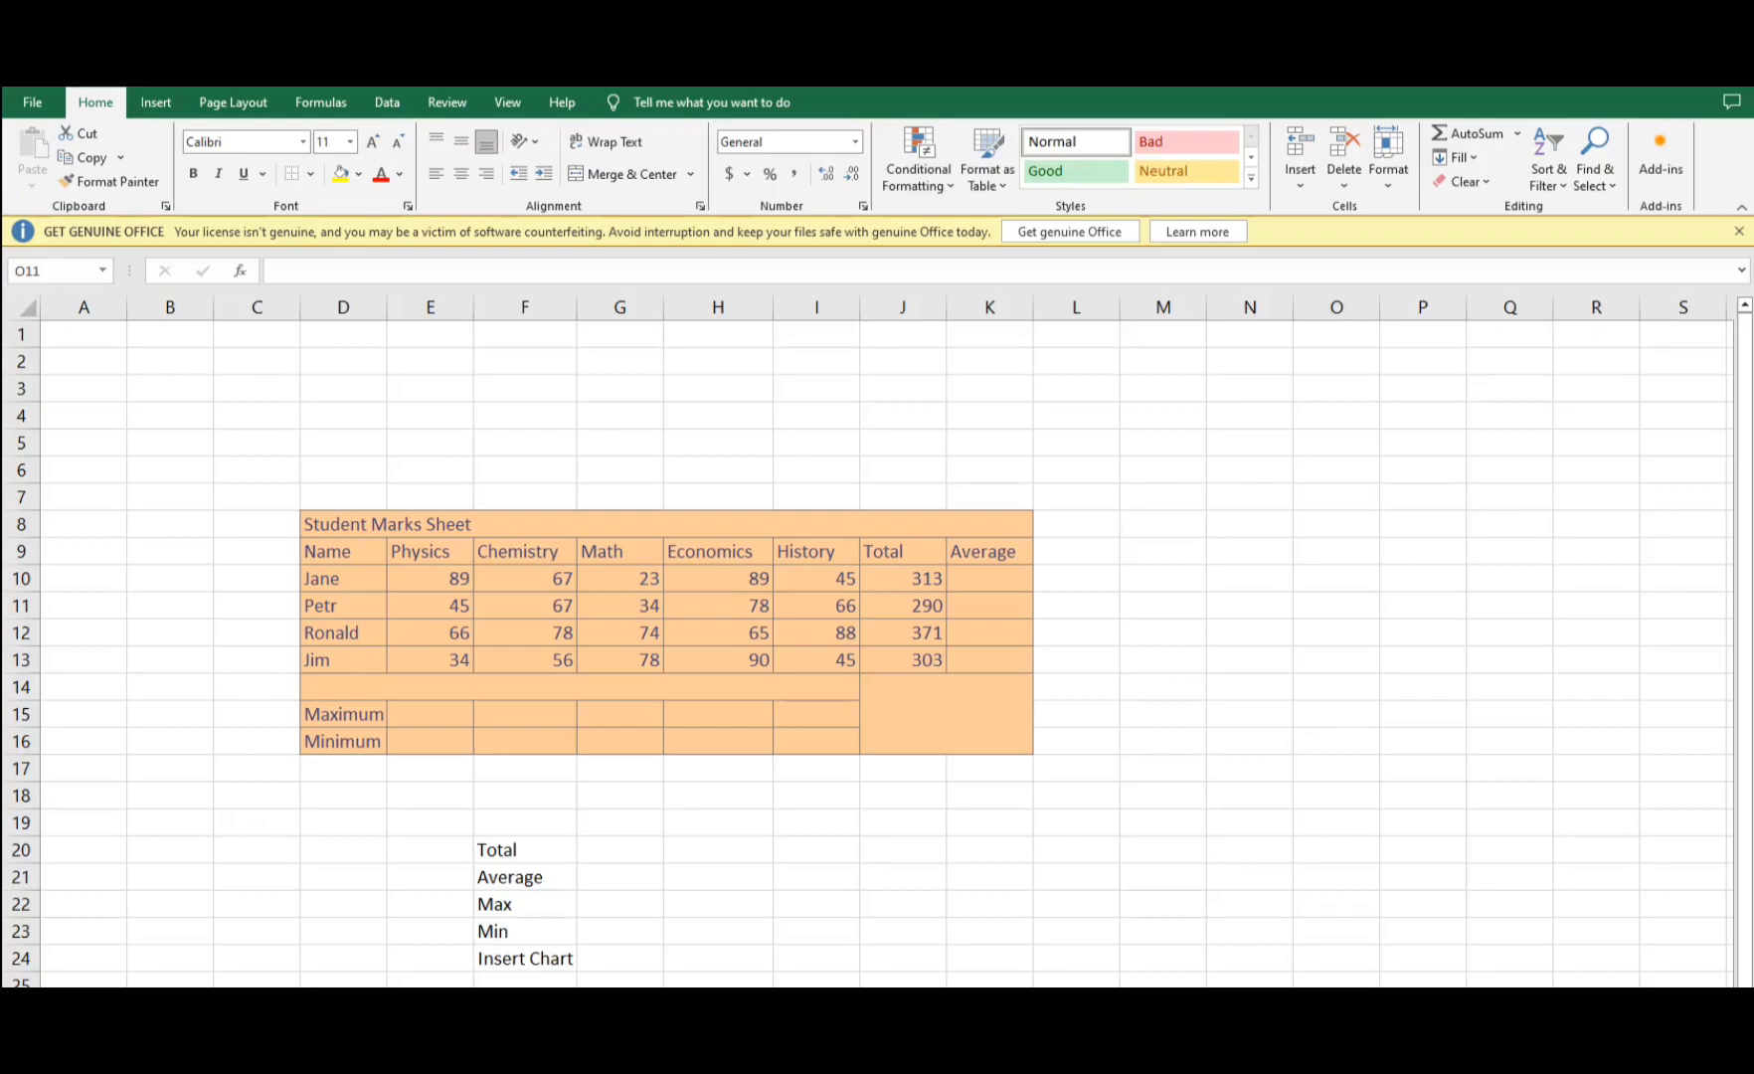
click(1336, 537)
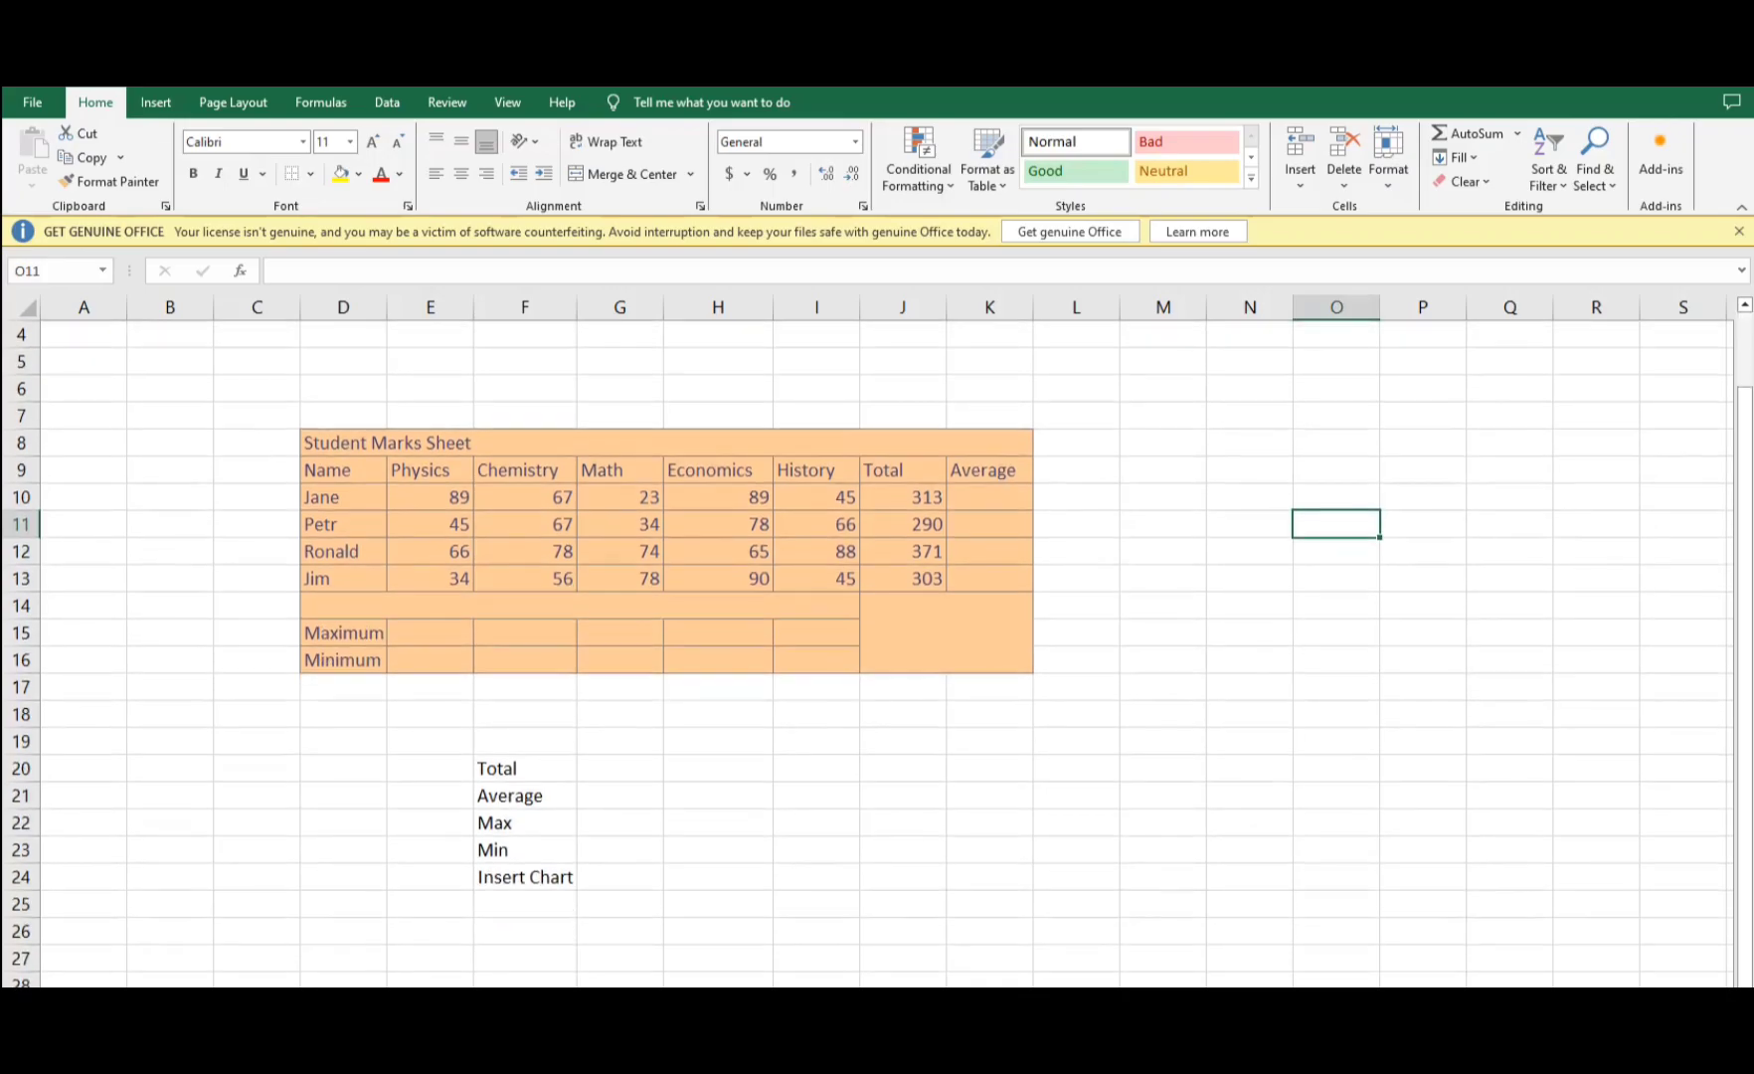
click(1075, 604)
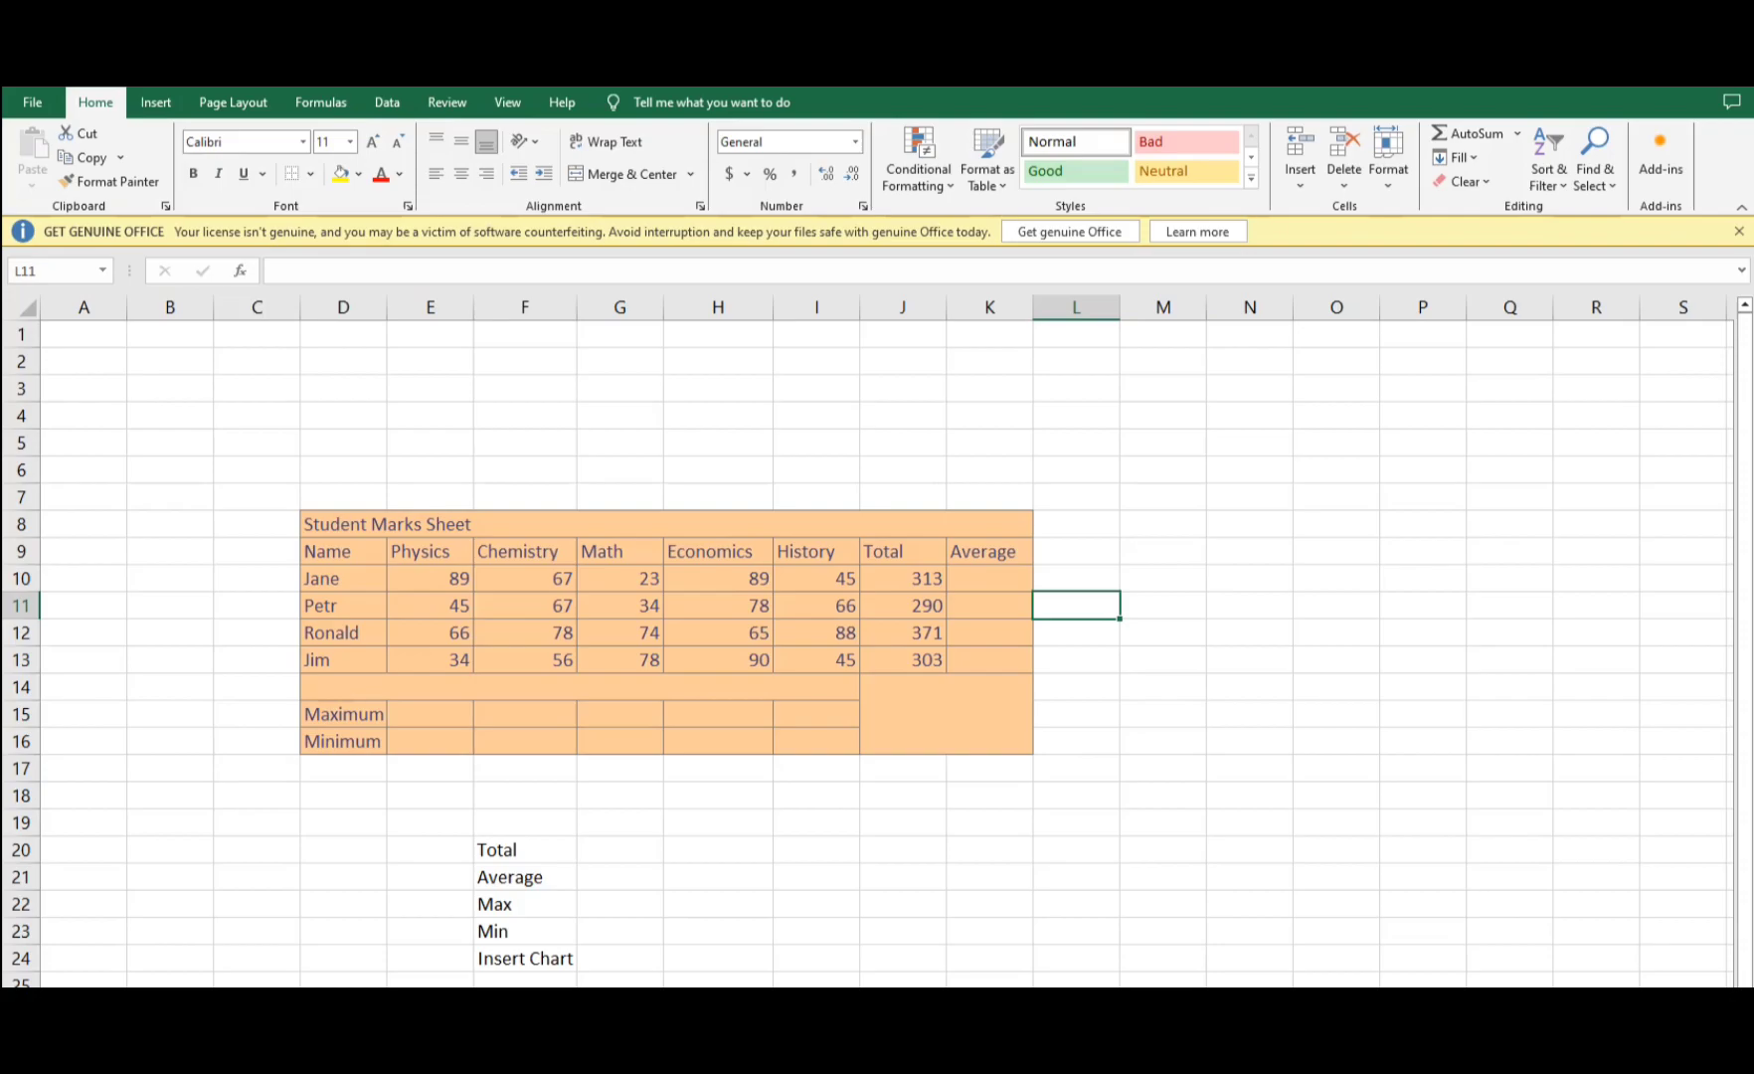
click(903, 579)
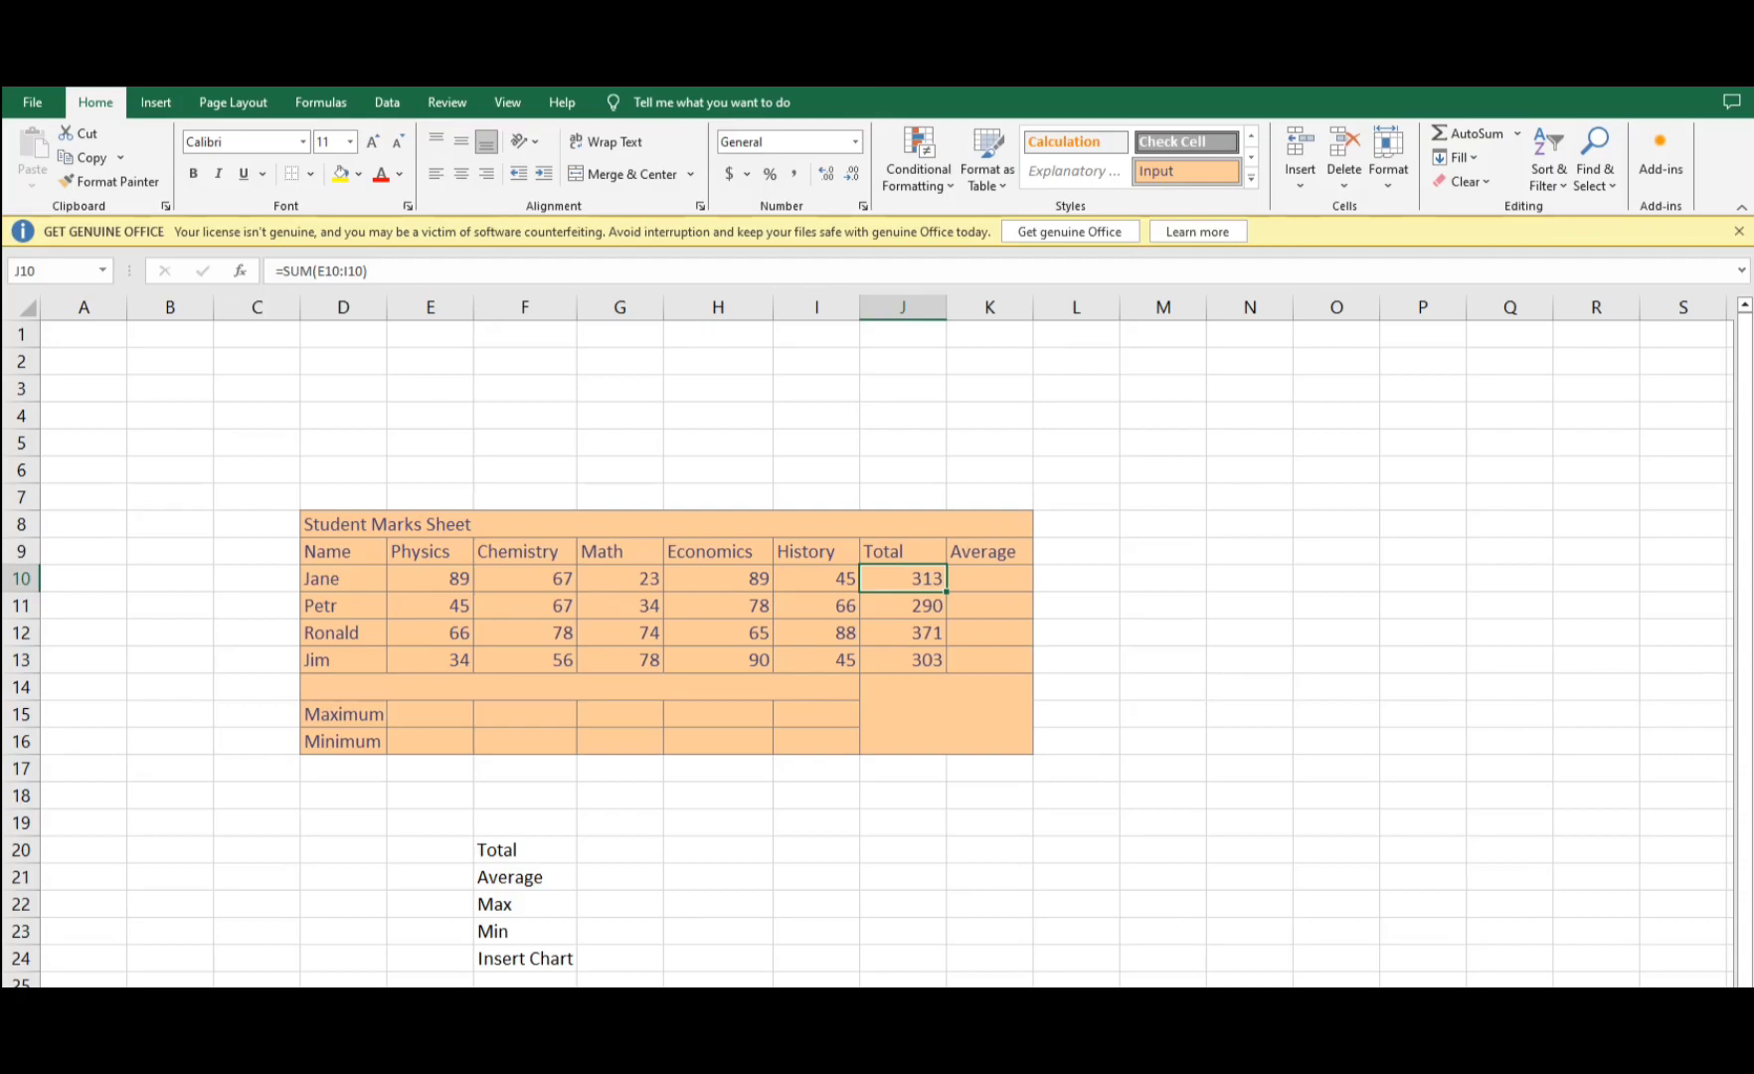
drag(428, 552, 816, 552)
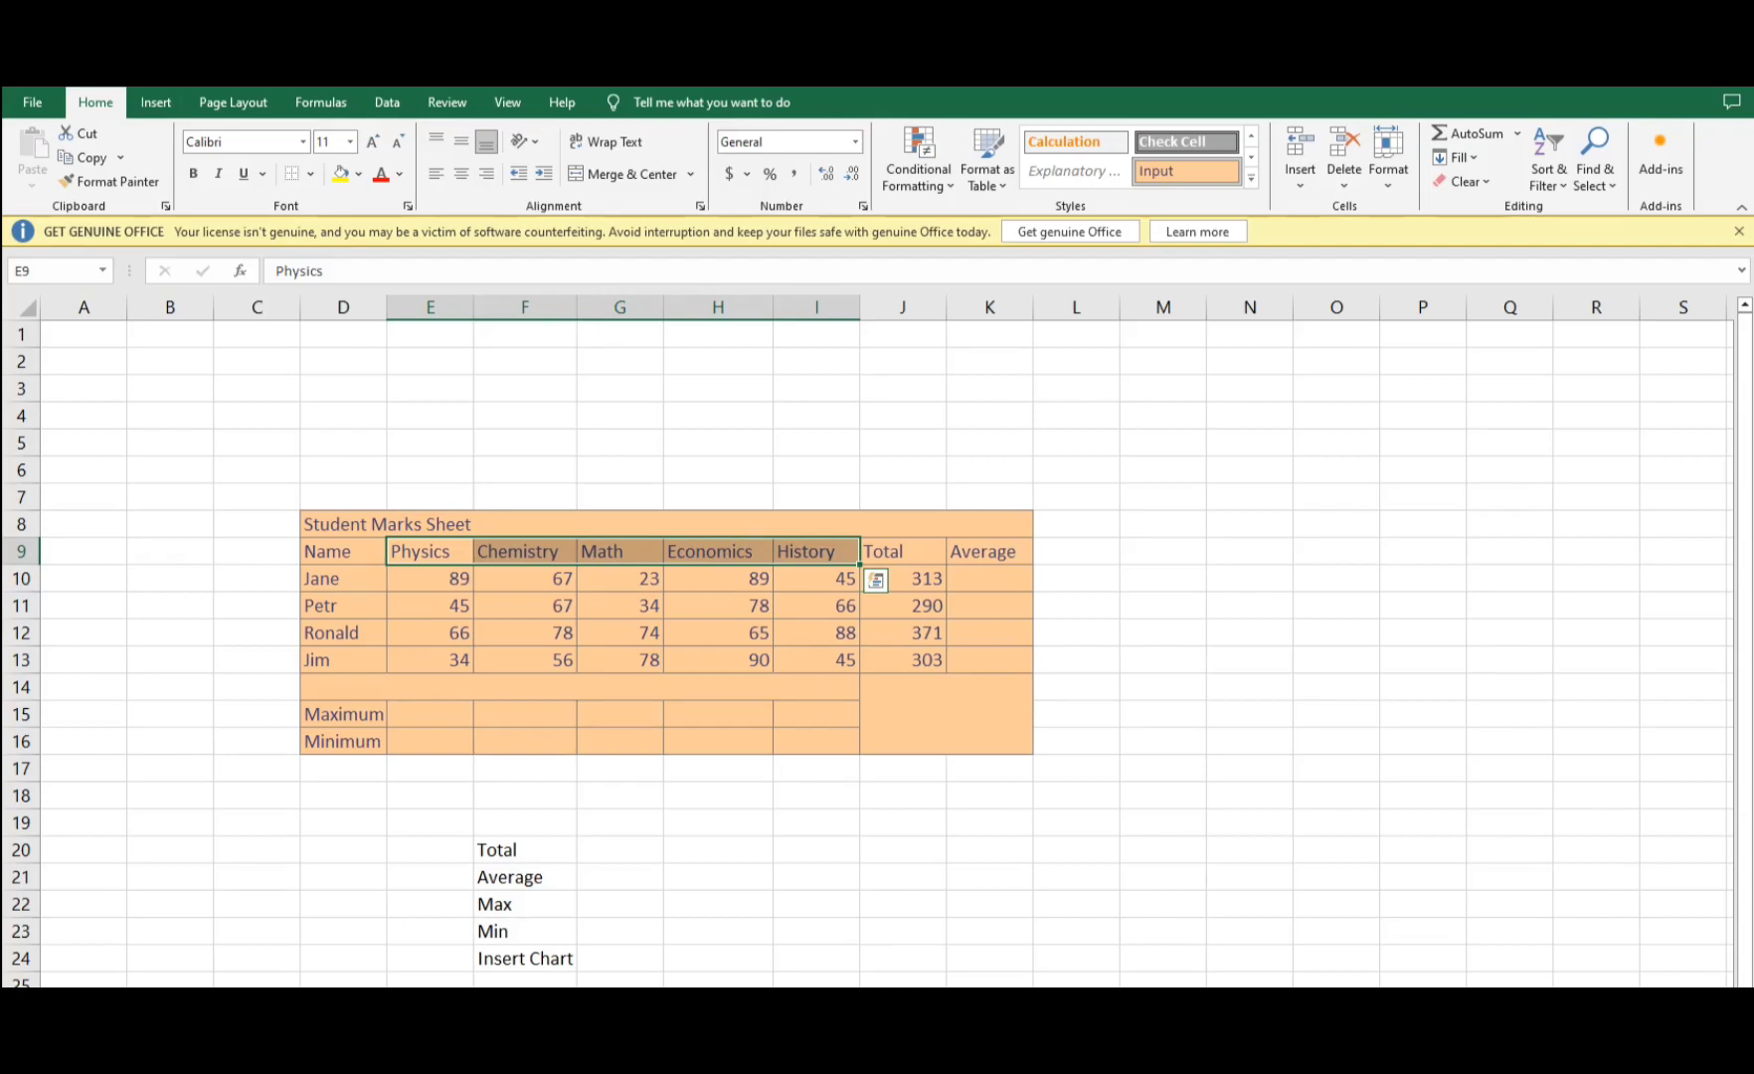
Enter an AVERAGE formula over E10:I10 in K10 for the first student's marks
click(989, 579)
double_click(989, 578)
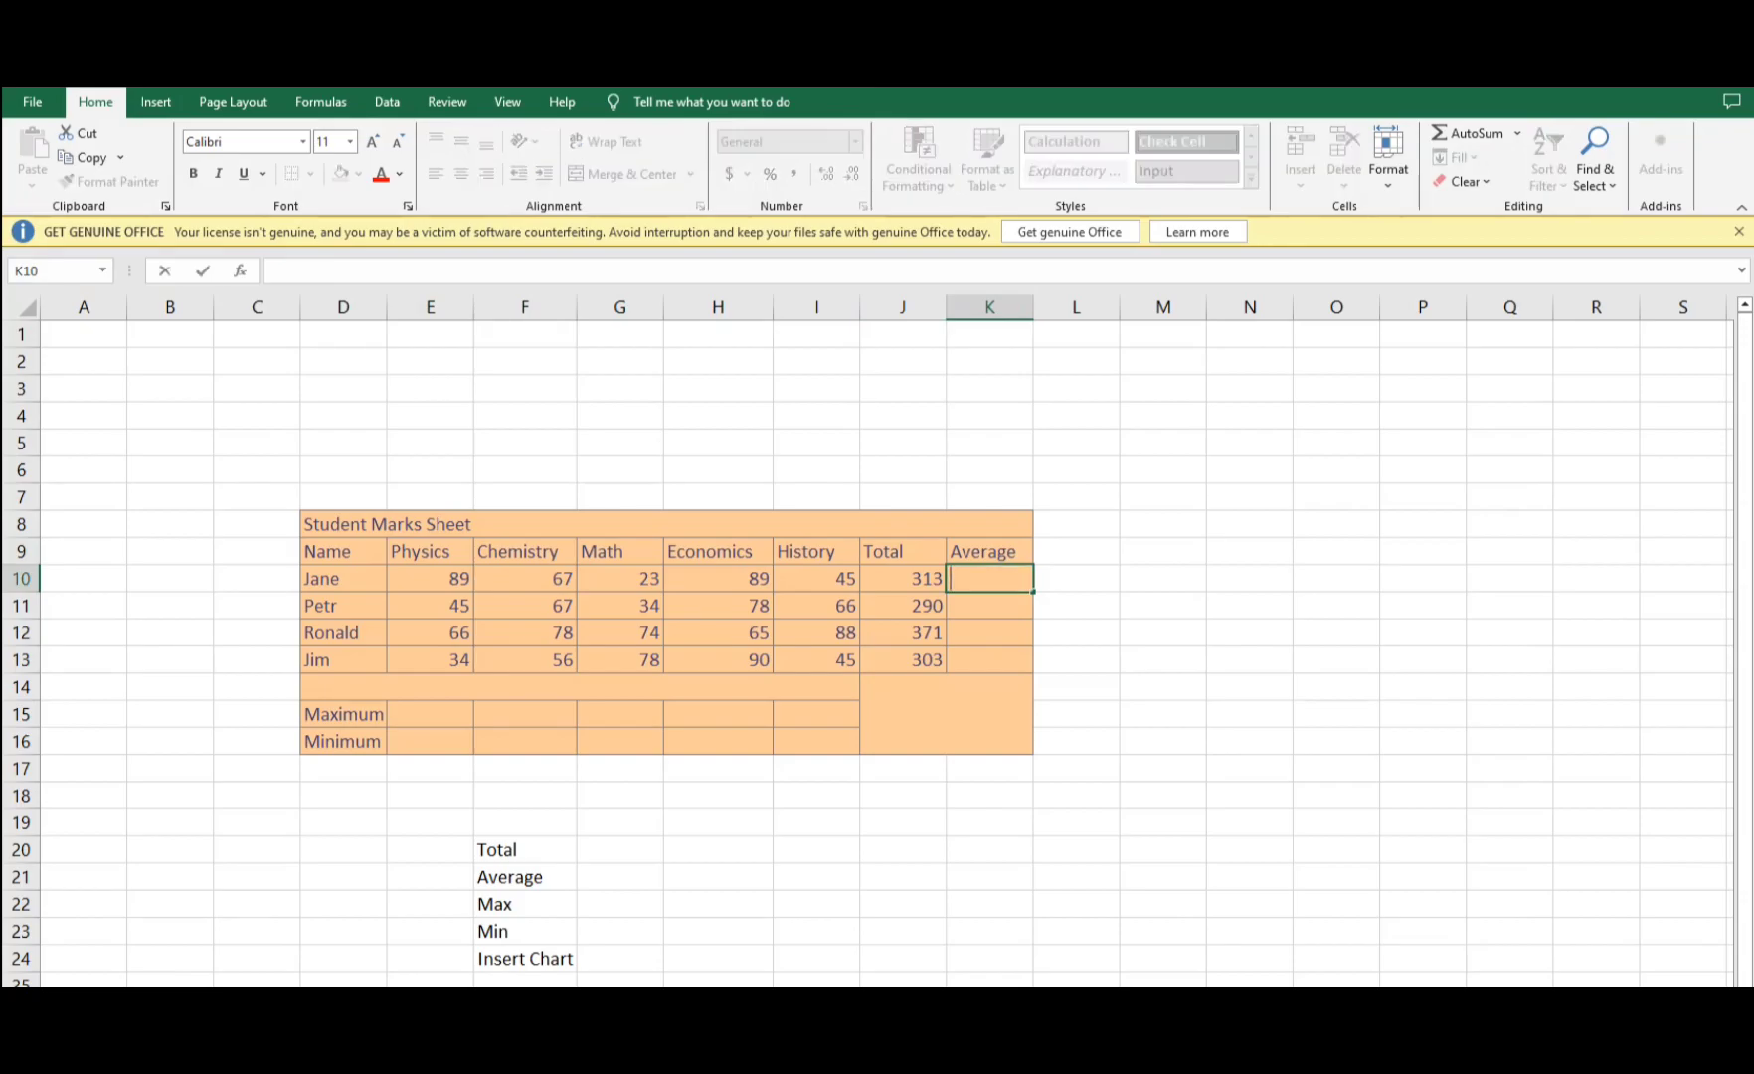
text(=)
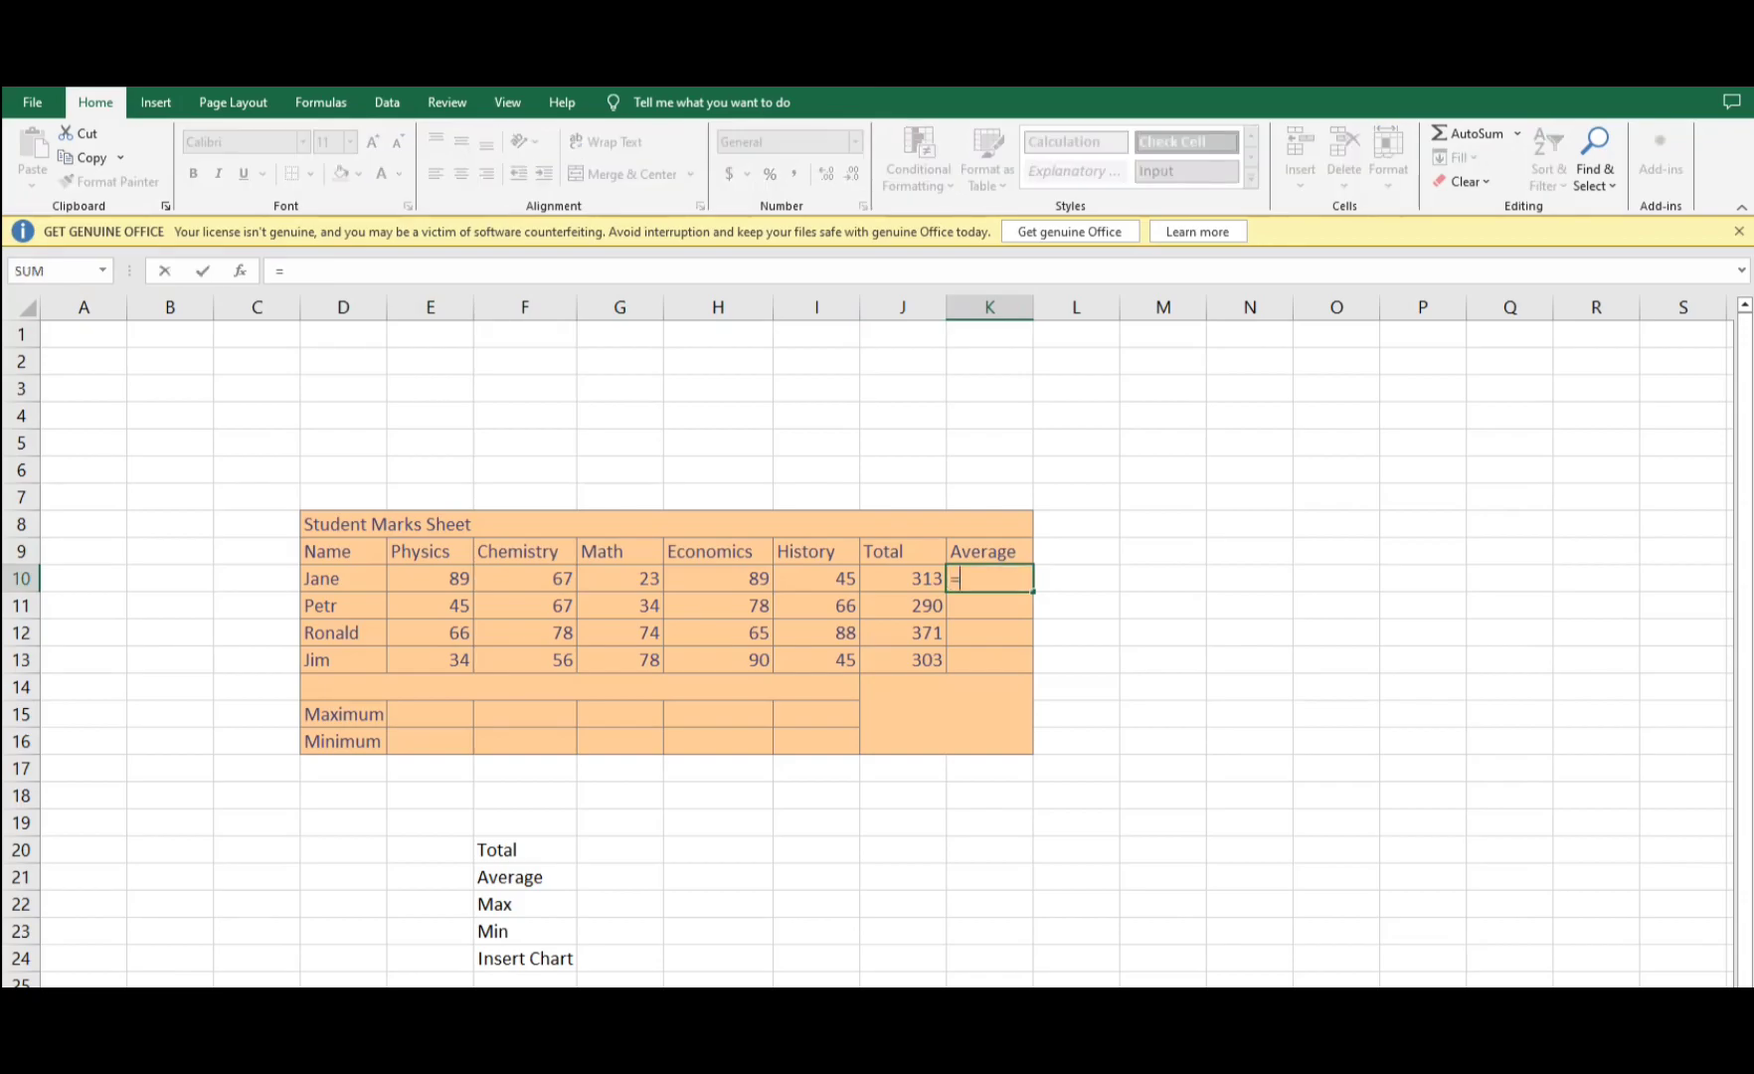
text(ave)
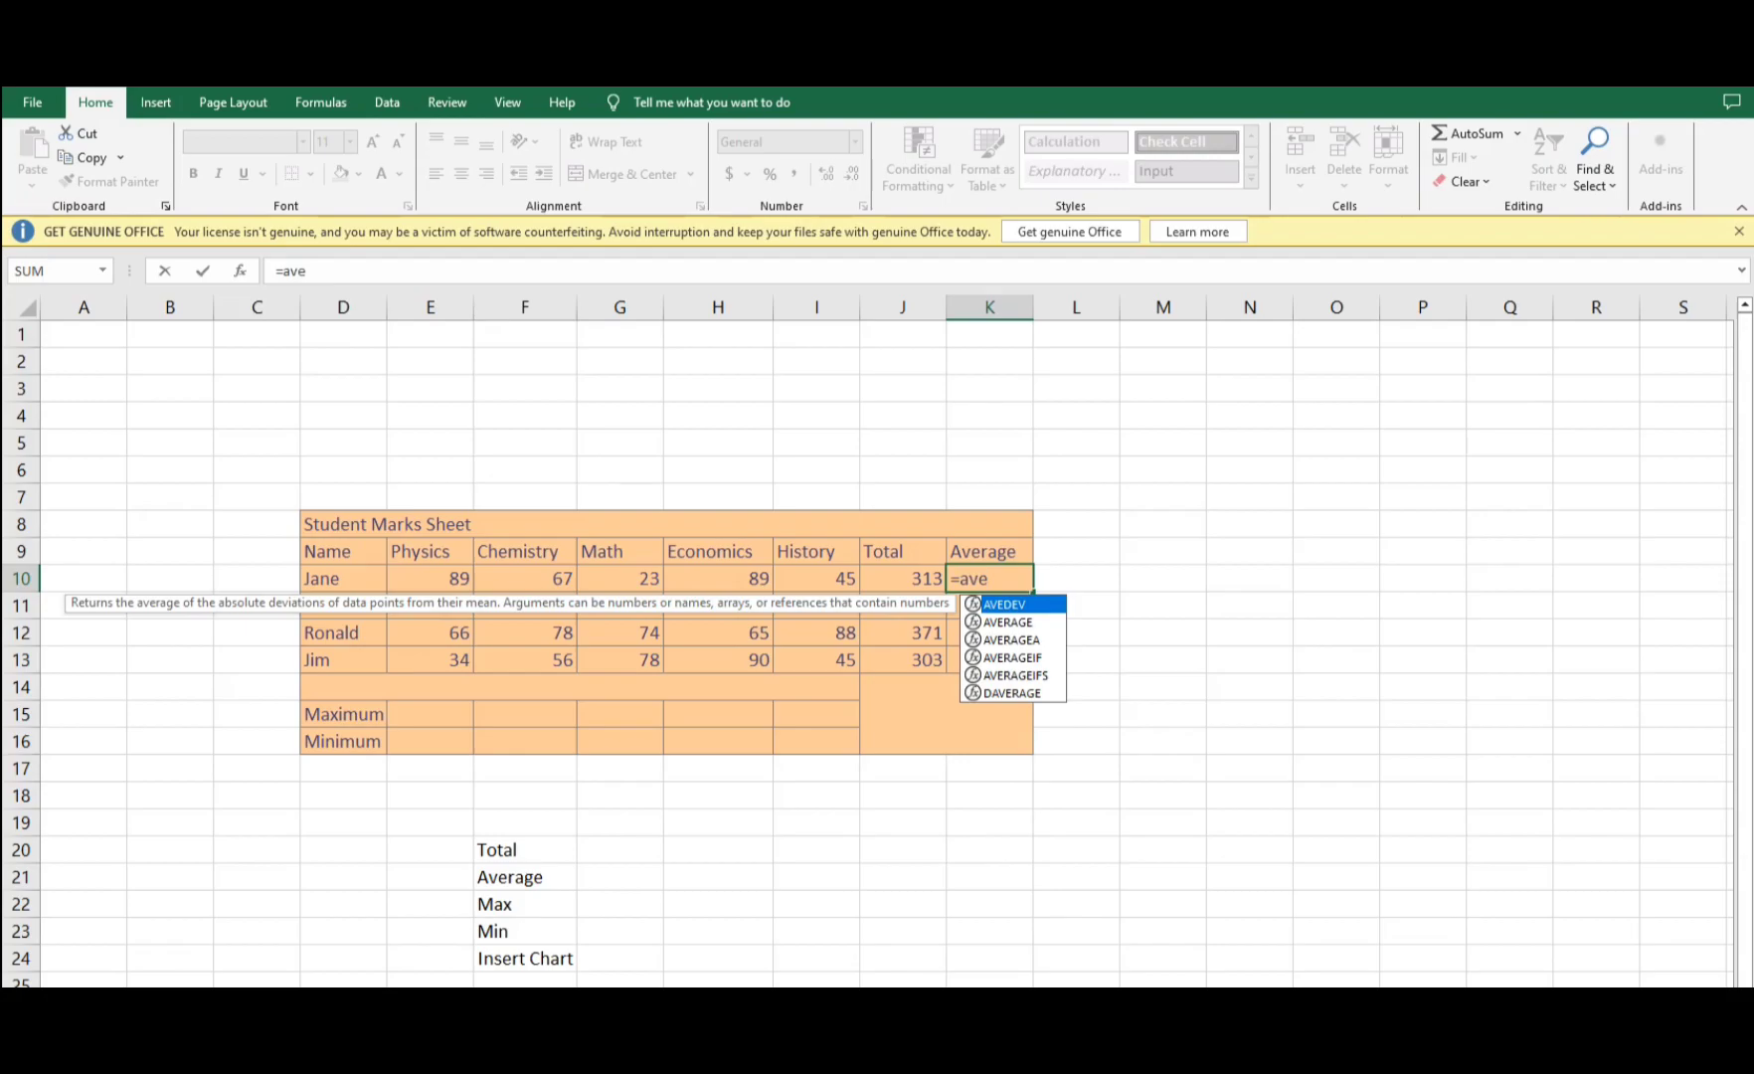
key(Down)
key(Tab)
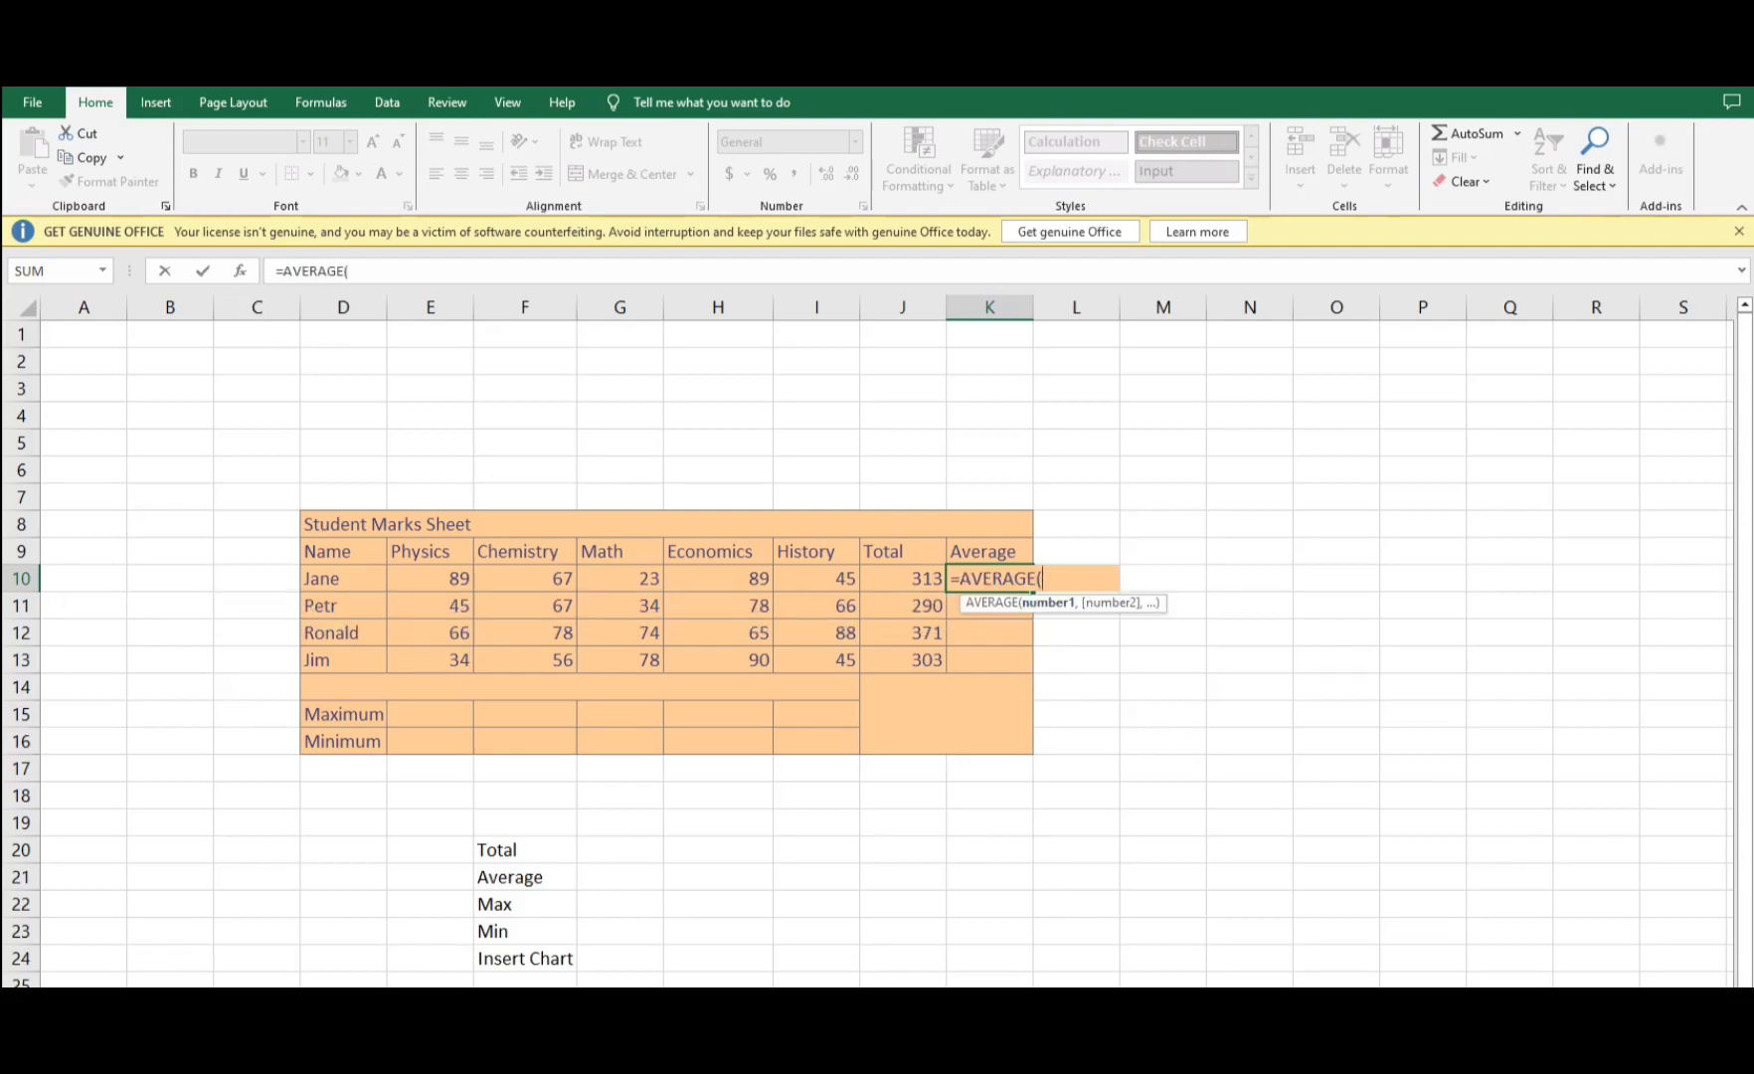
click(429, 578)
drag(430, 579, 845, 586)
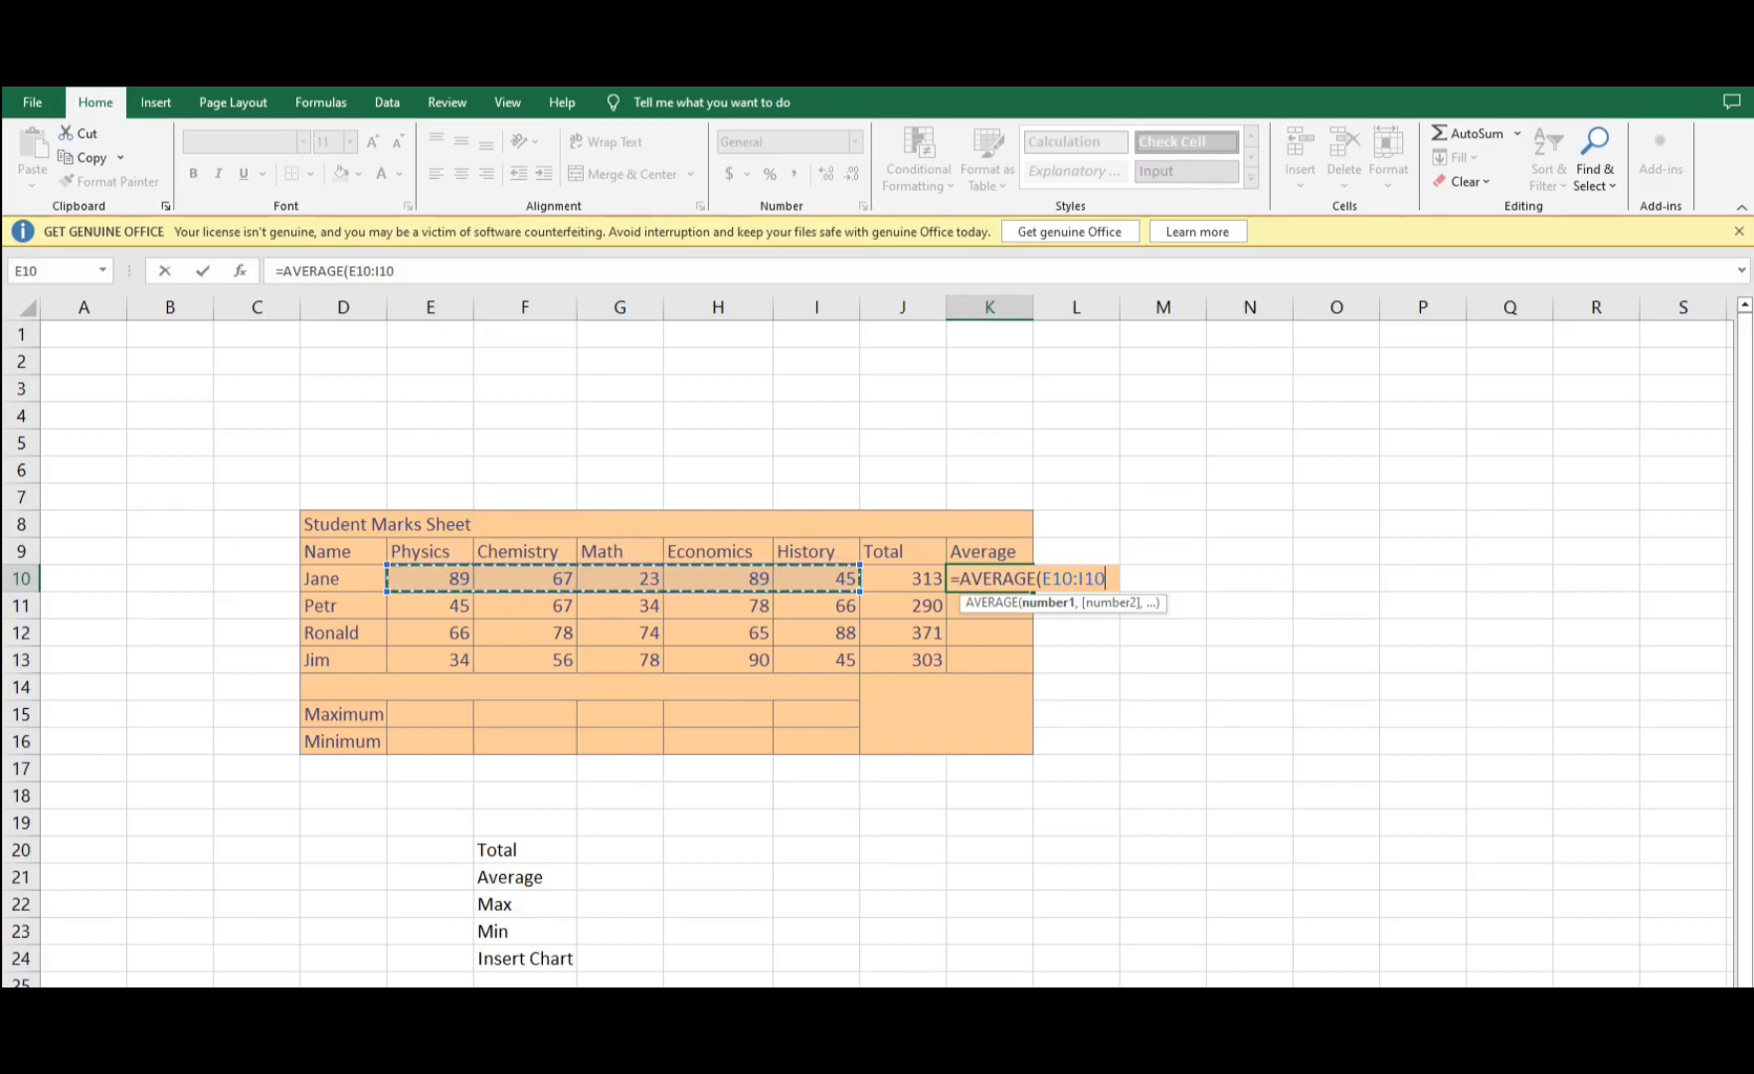
key(Return)
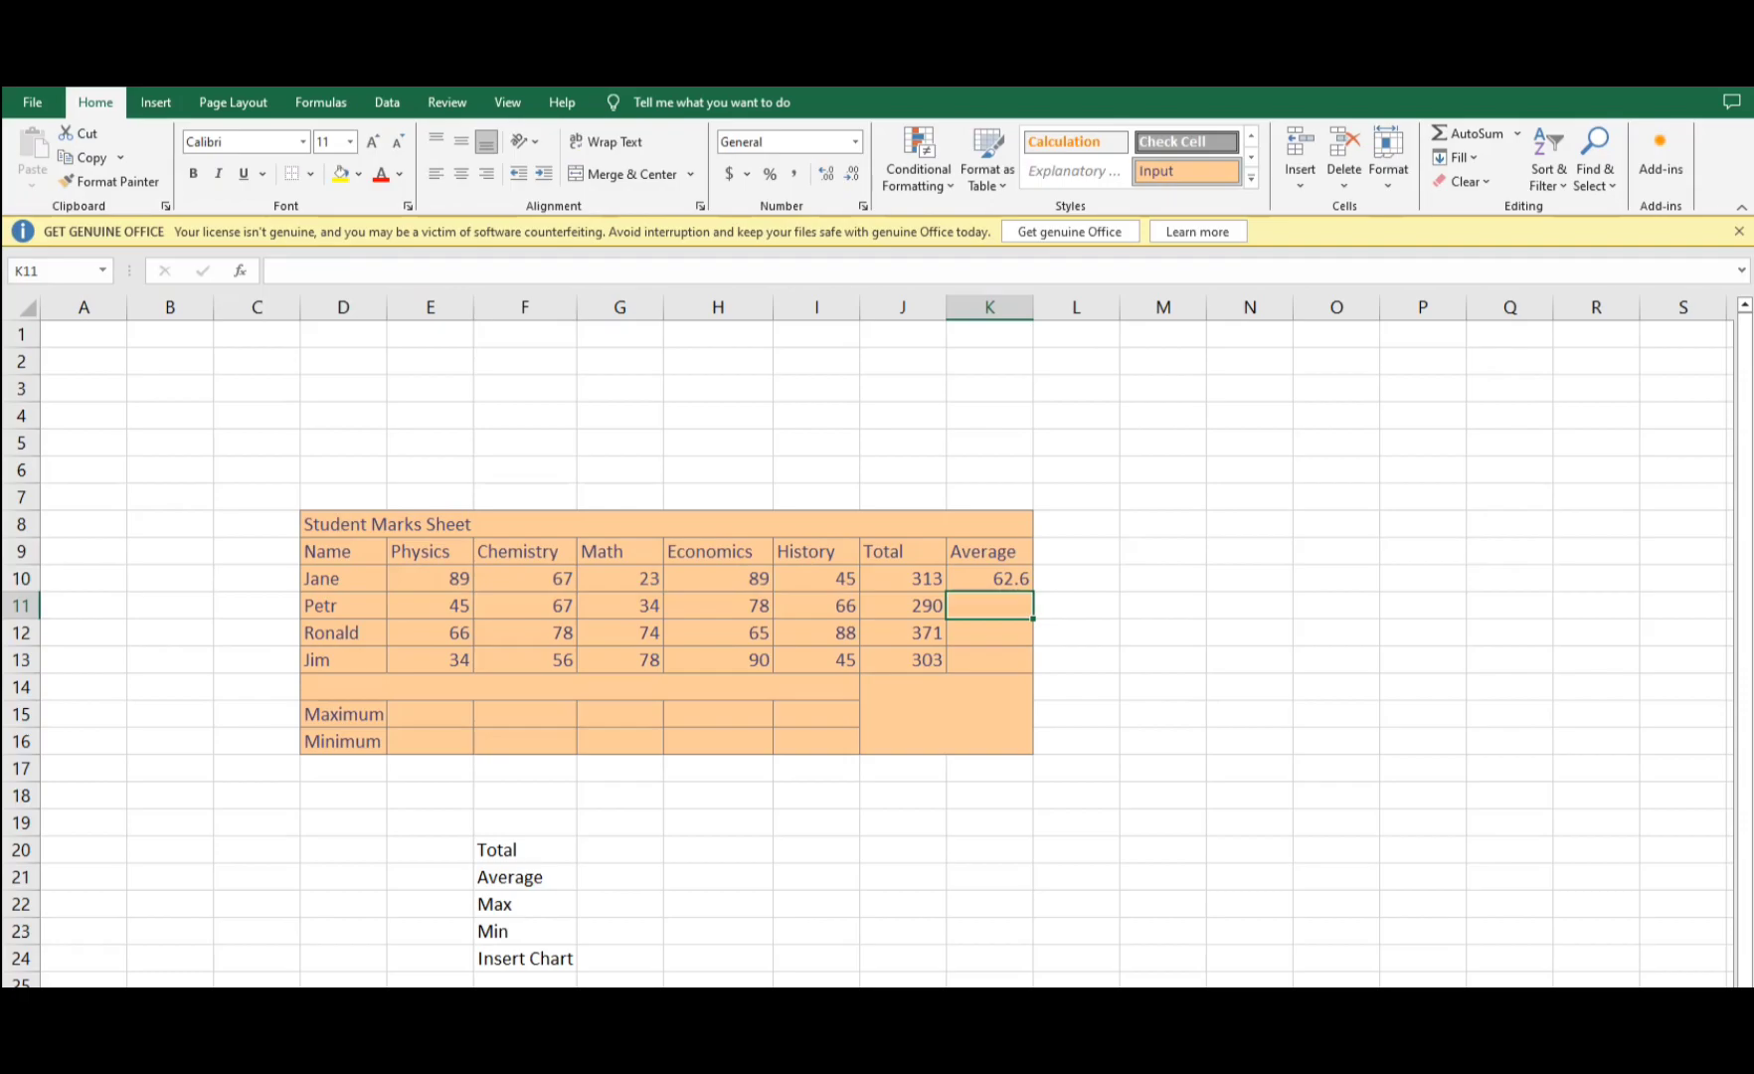
Fill the Average formula from K10 down to K13 for the remaining students
click(990, 579)
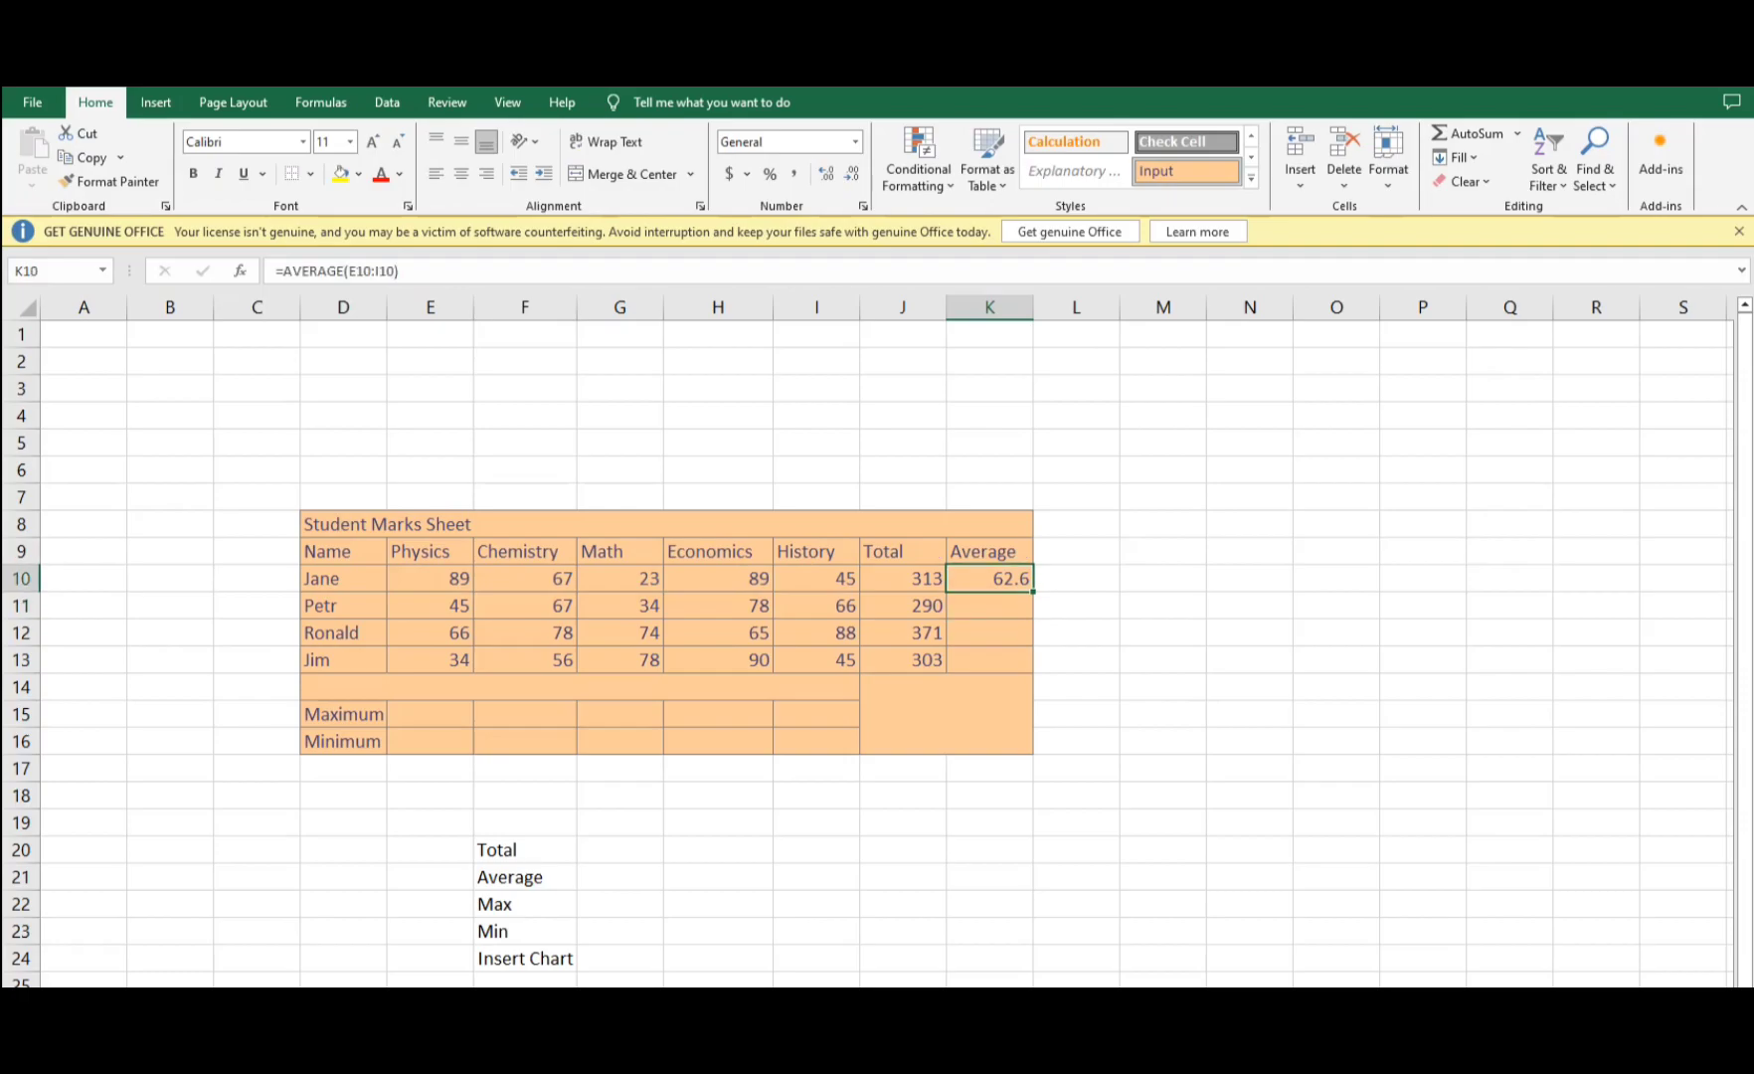
drag(1033, 591, 1033, 670)
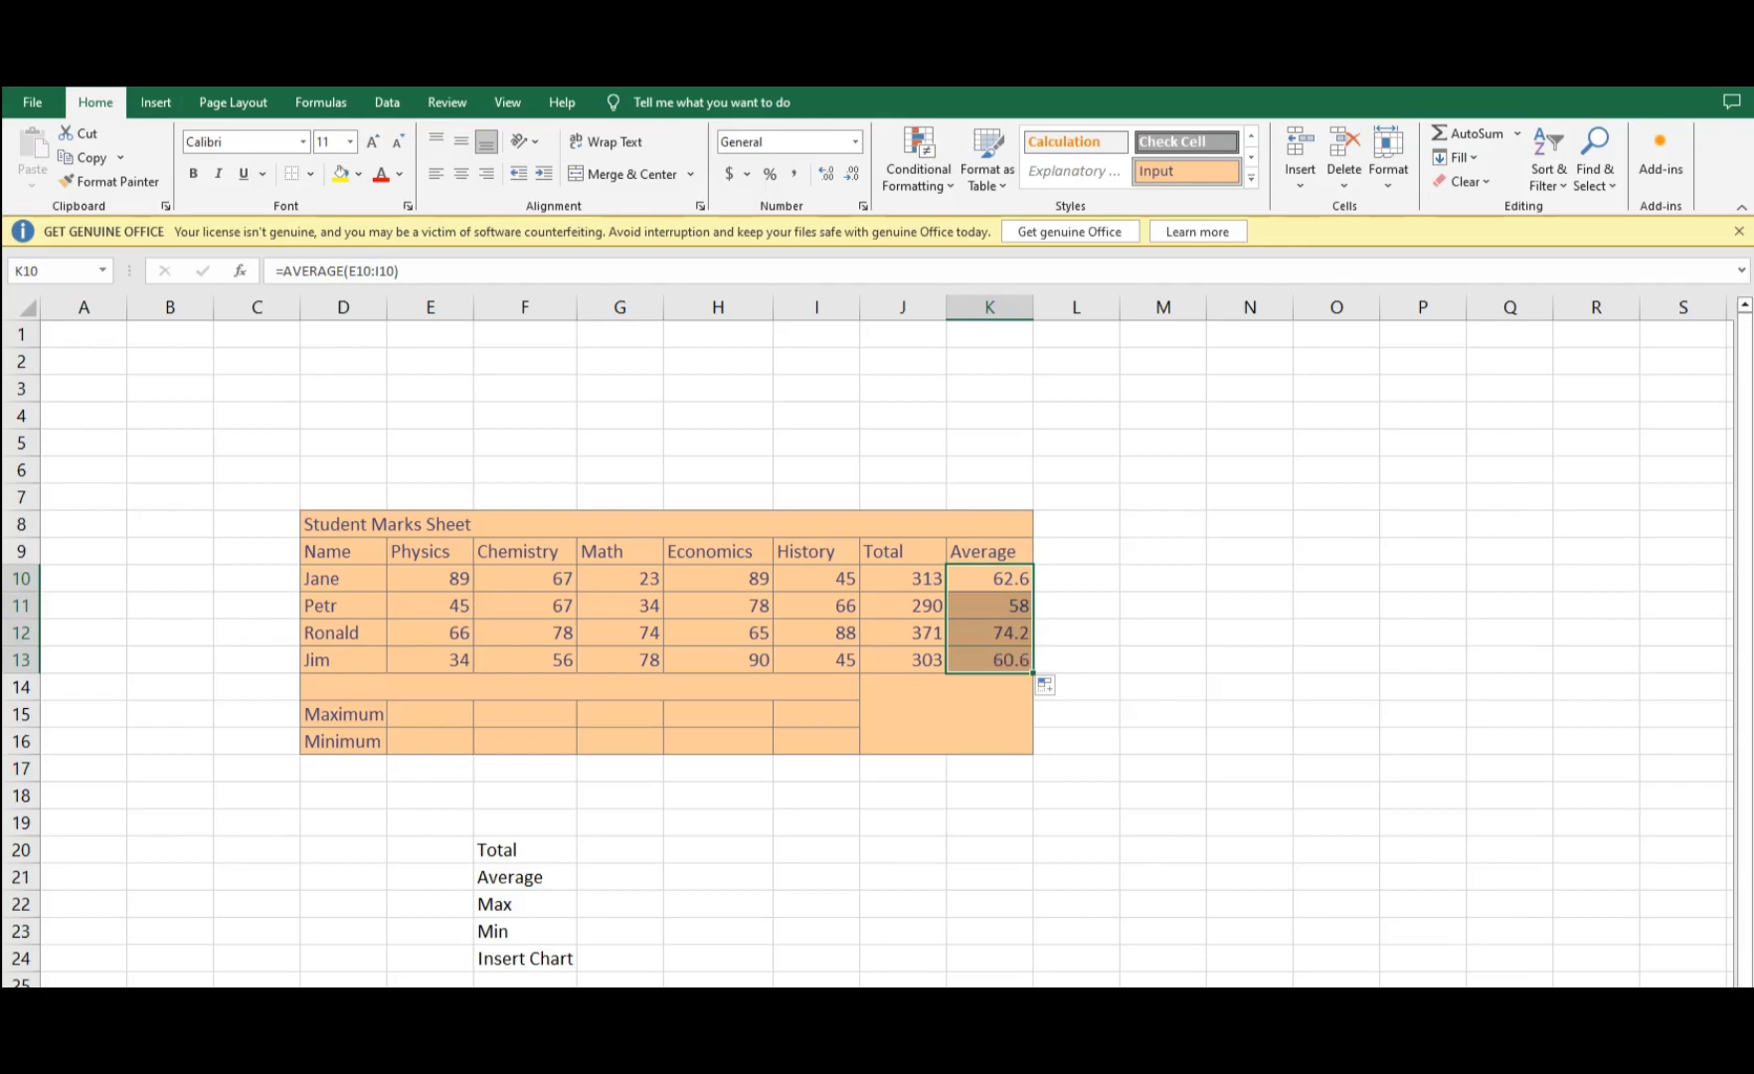
click(1162, 660)
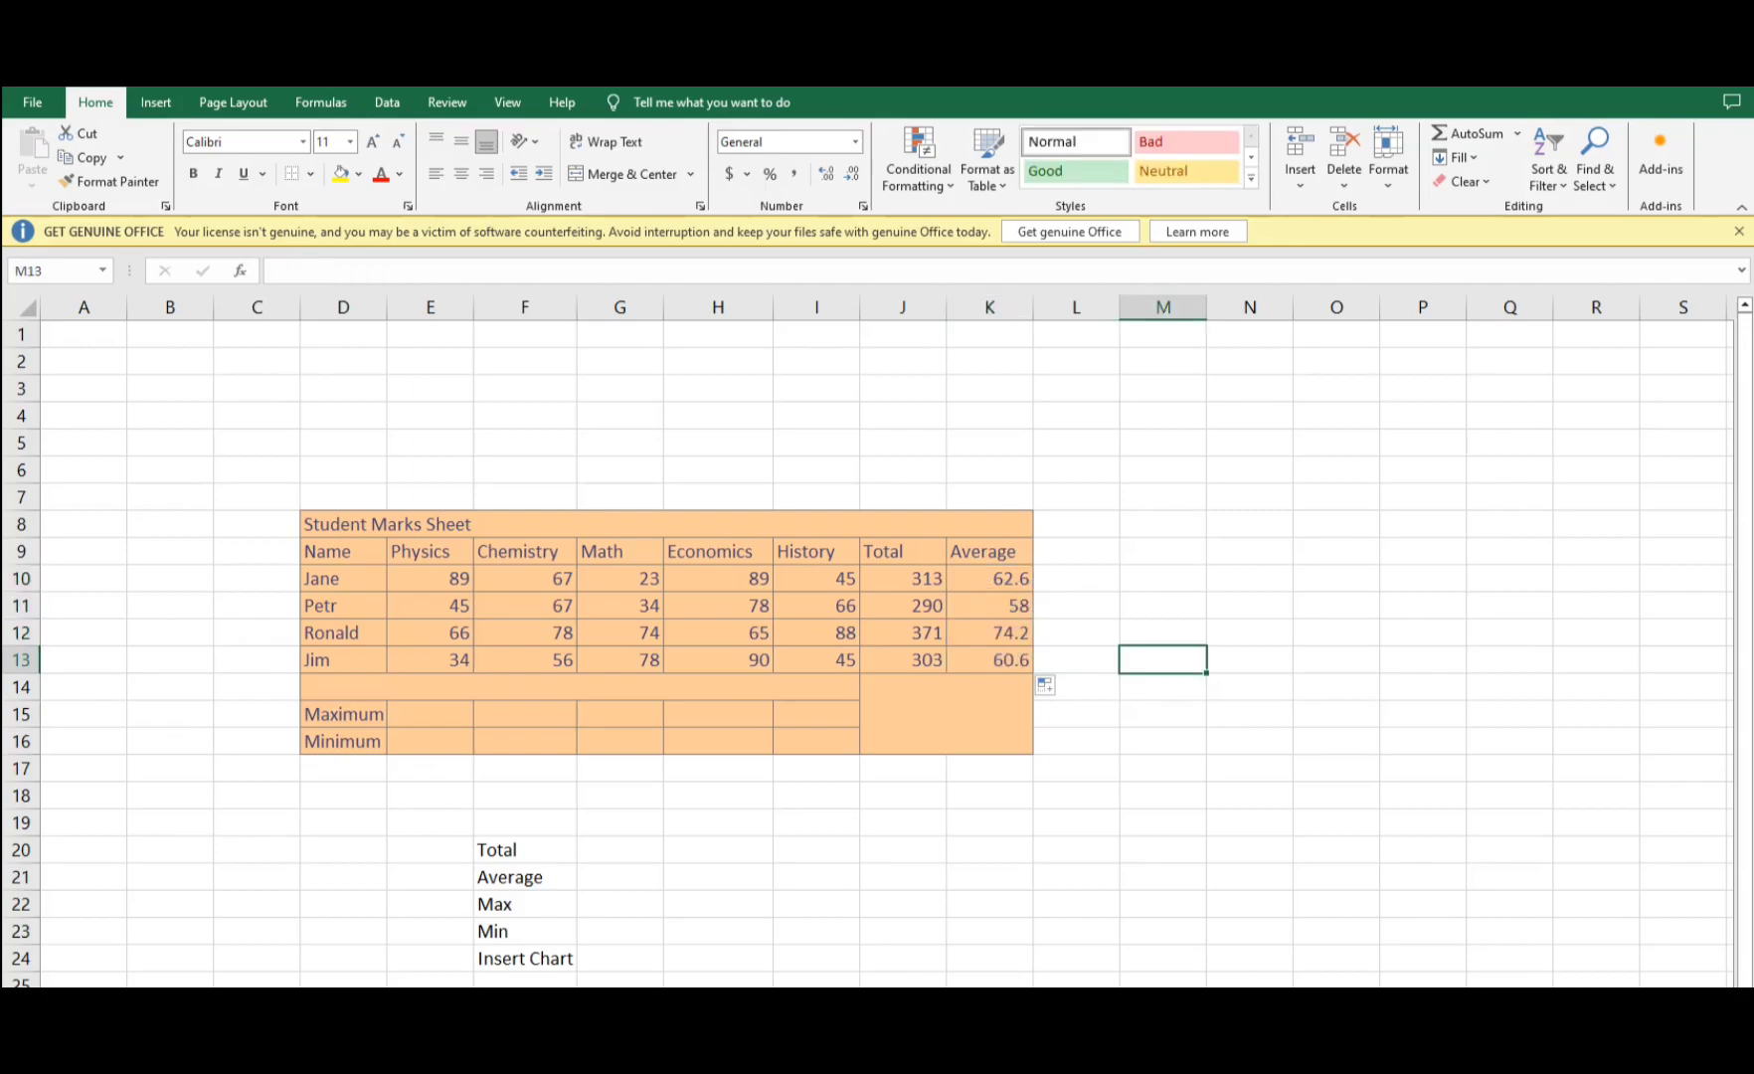
Enter the plain number 89 as the Physics maximum in E15 and fill it across to I15
click(430, 714)
click(431, 741)
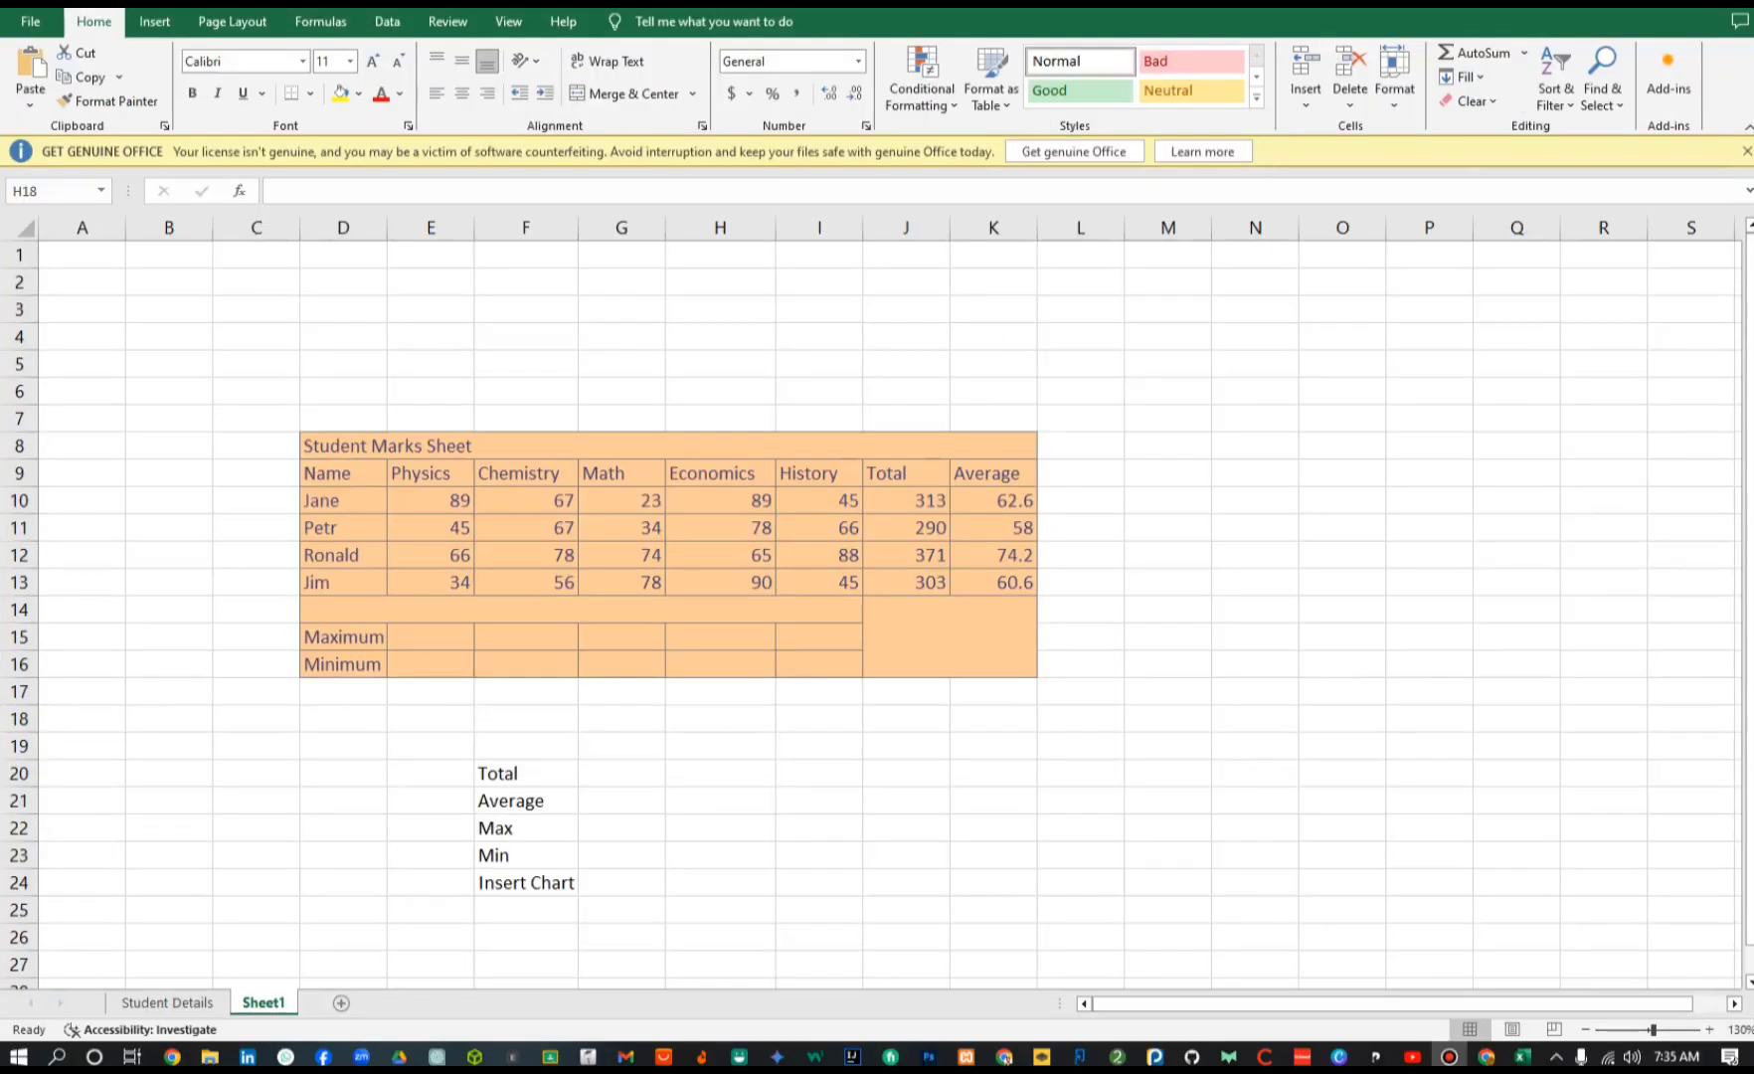
click(430, 638)
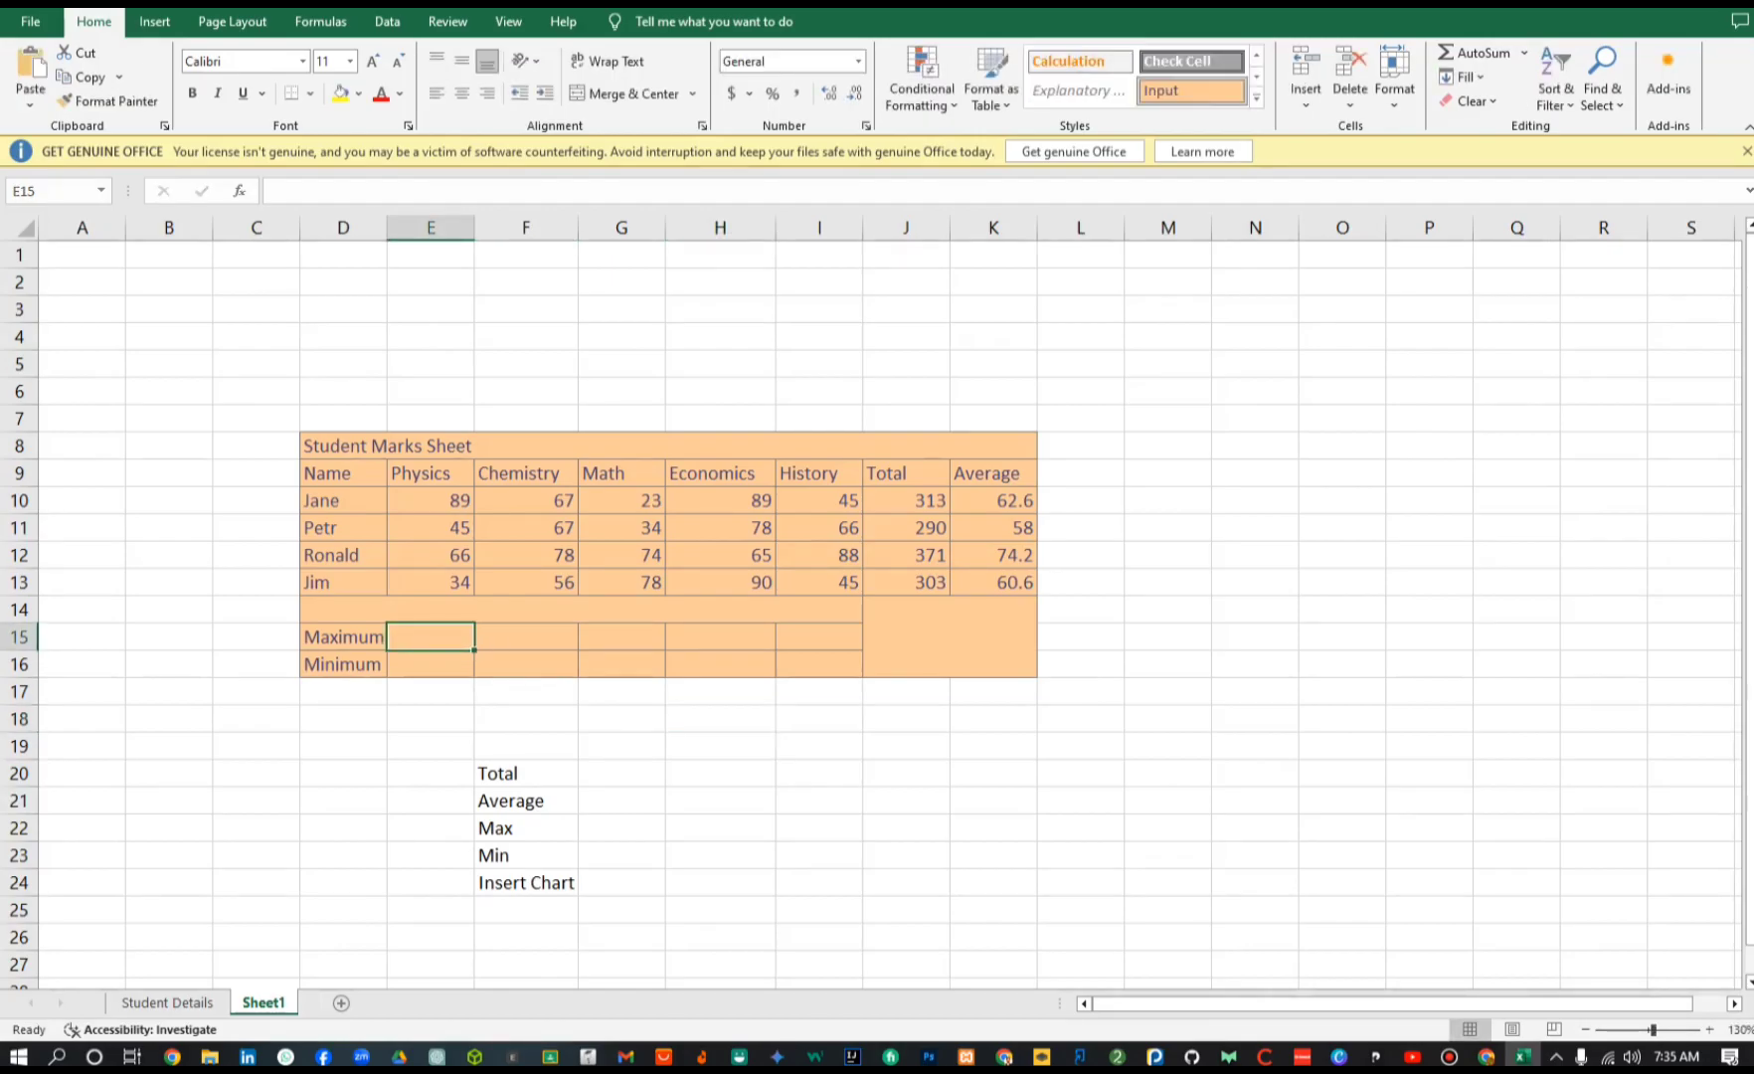
text(89)
click(526, 719)
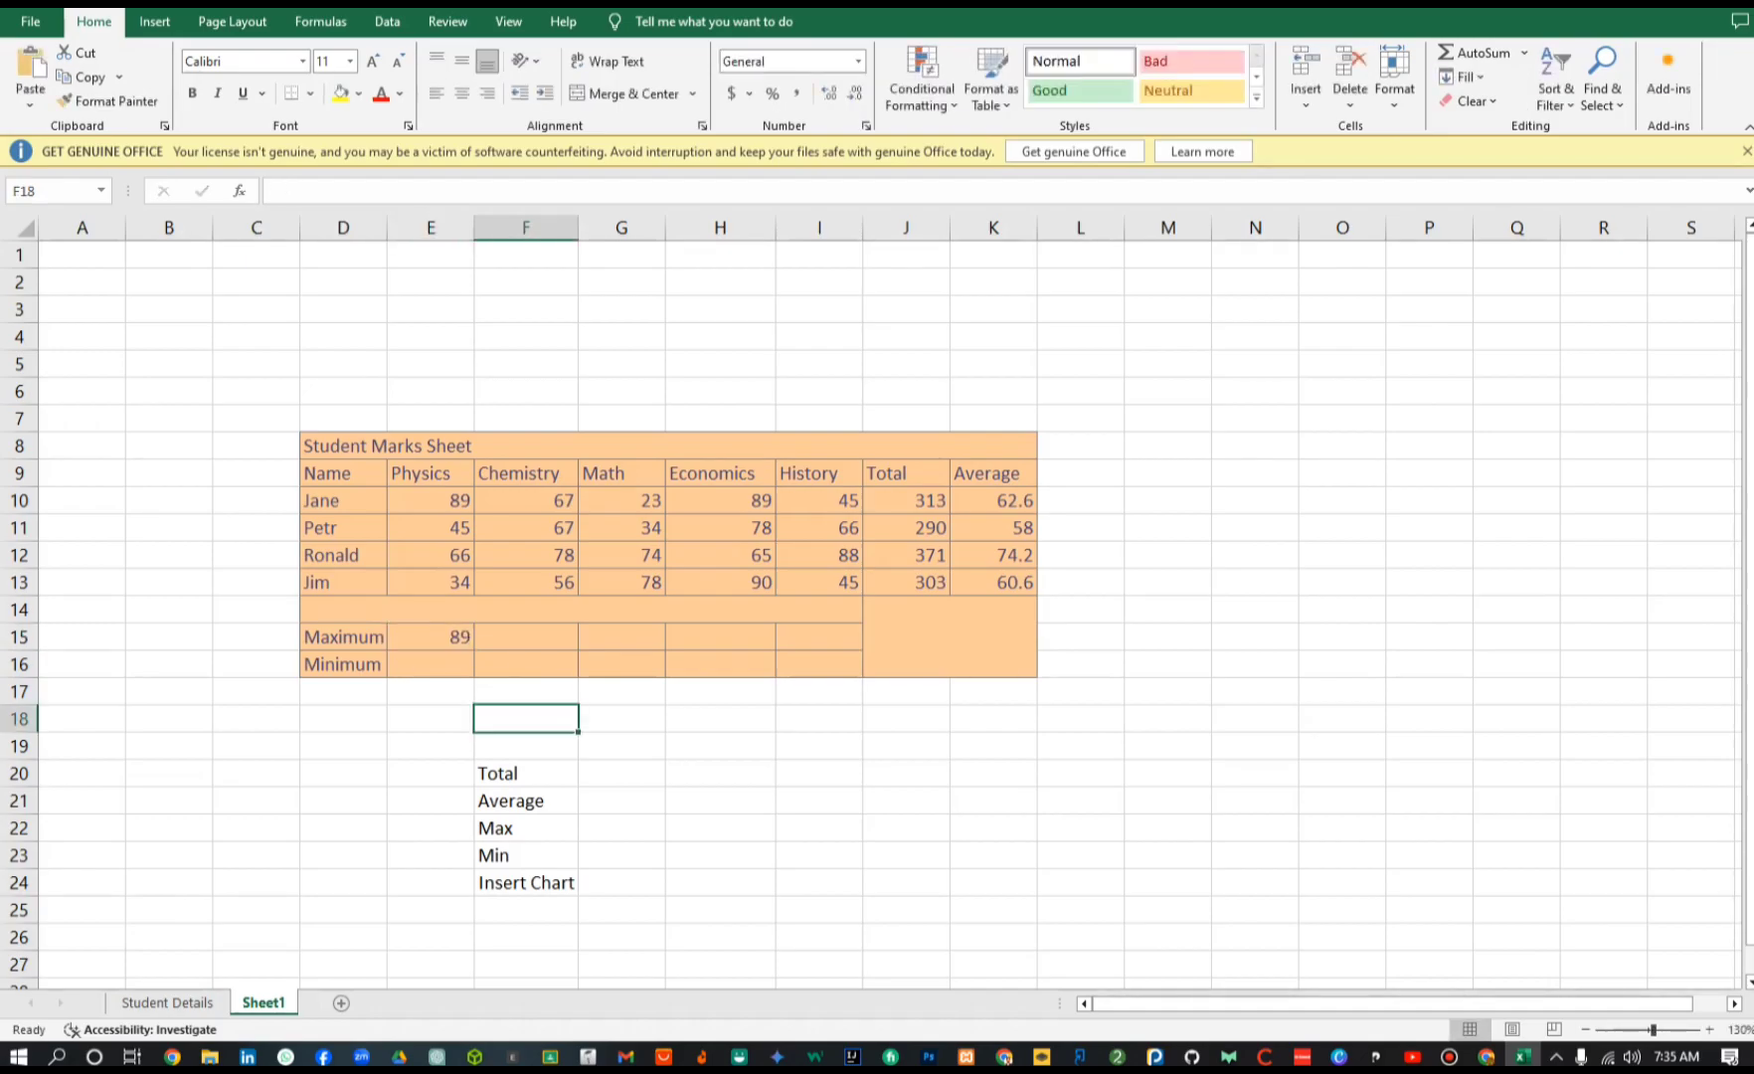
click(431, 637)
drag(474, 651, 845, 652)
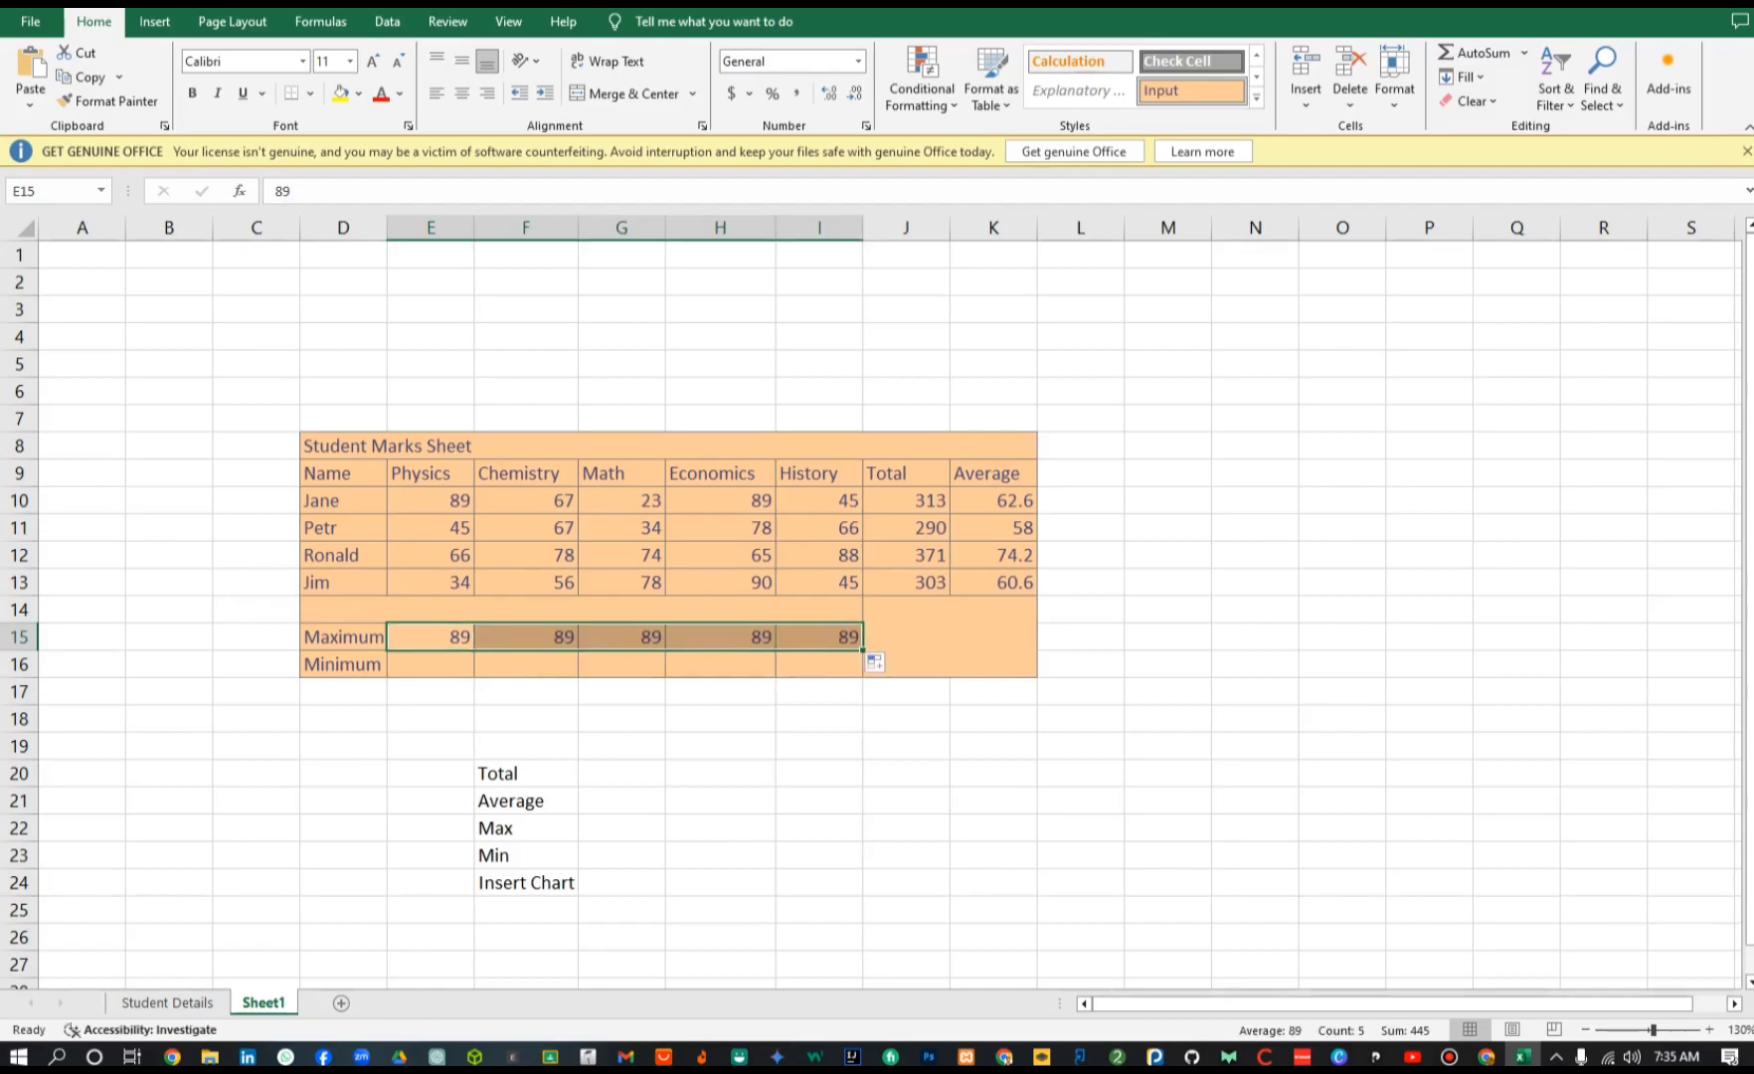
Clear the plain numbers from the Maximum row, E15:I15
click(431, 638)
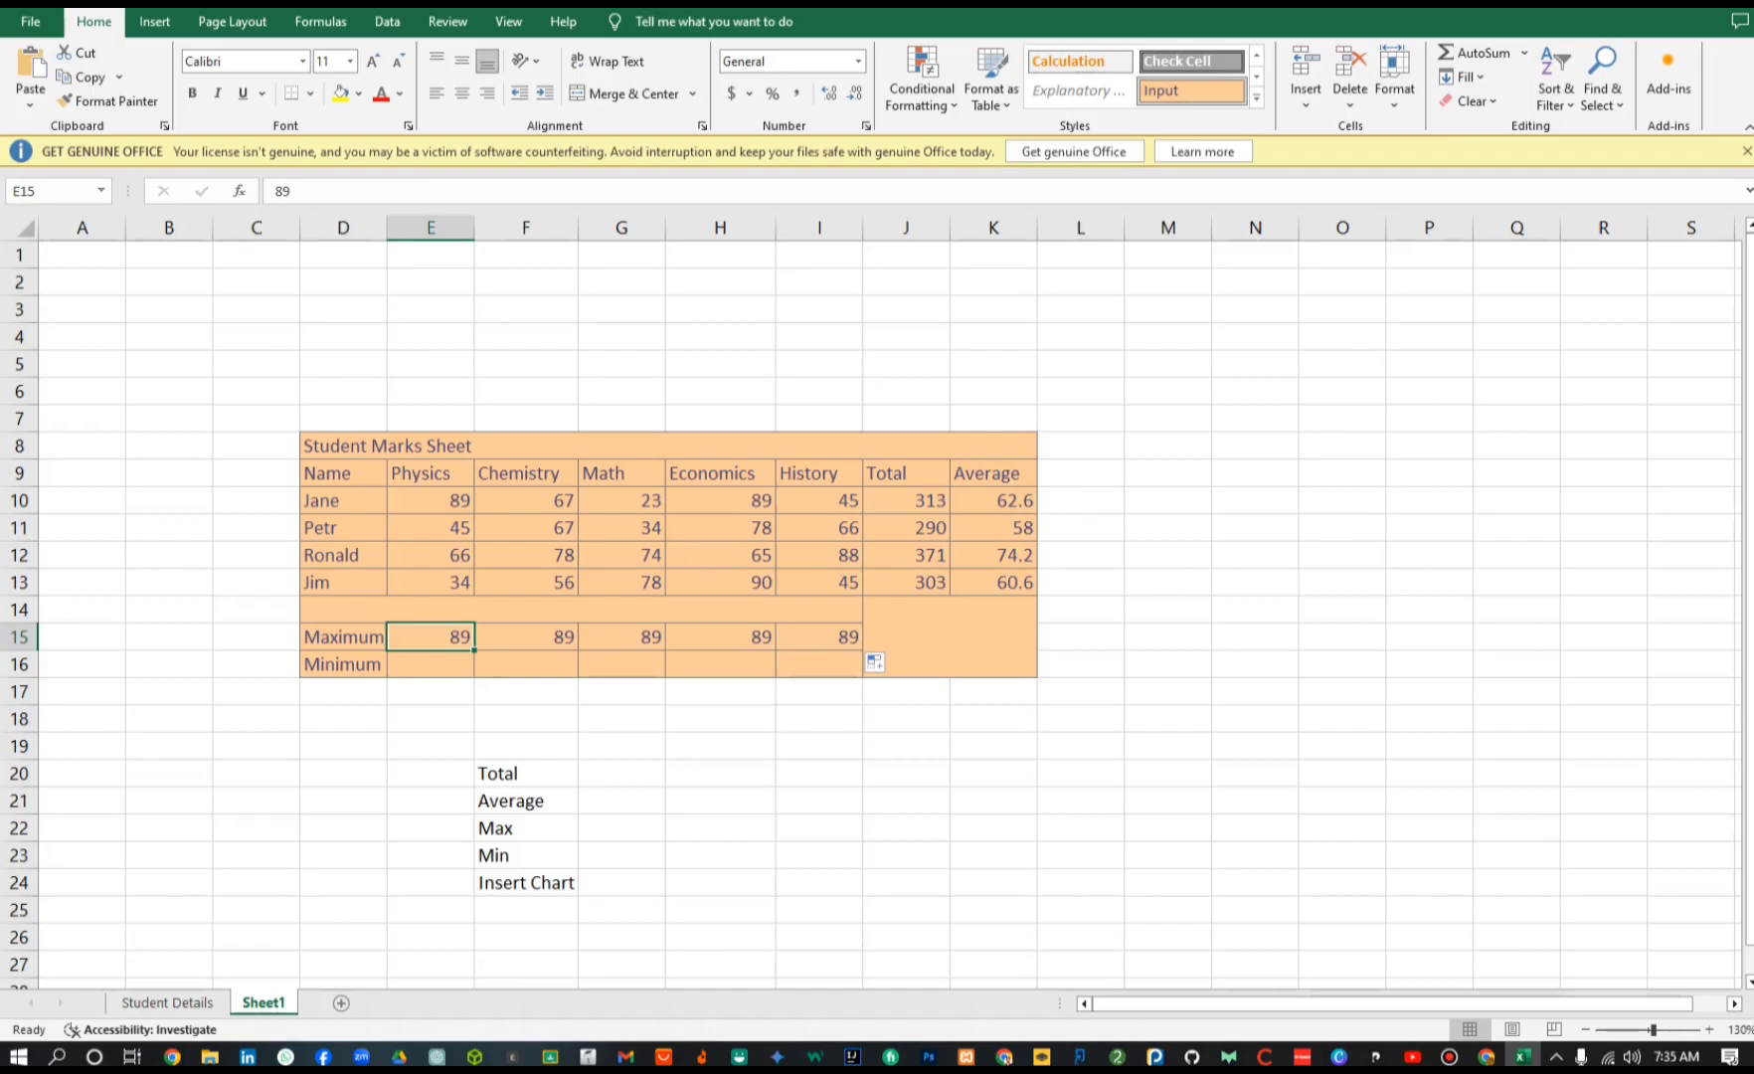
double_click(462, 637)
double_click(462, 637)
key(BackSpace)
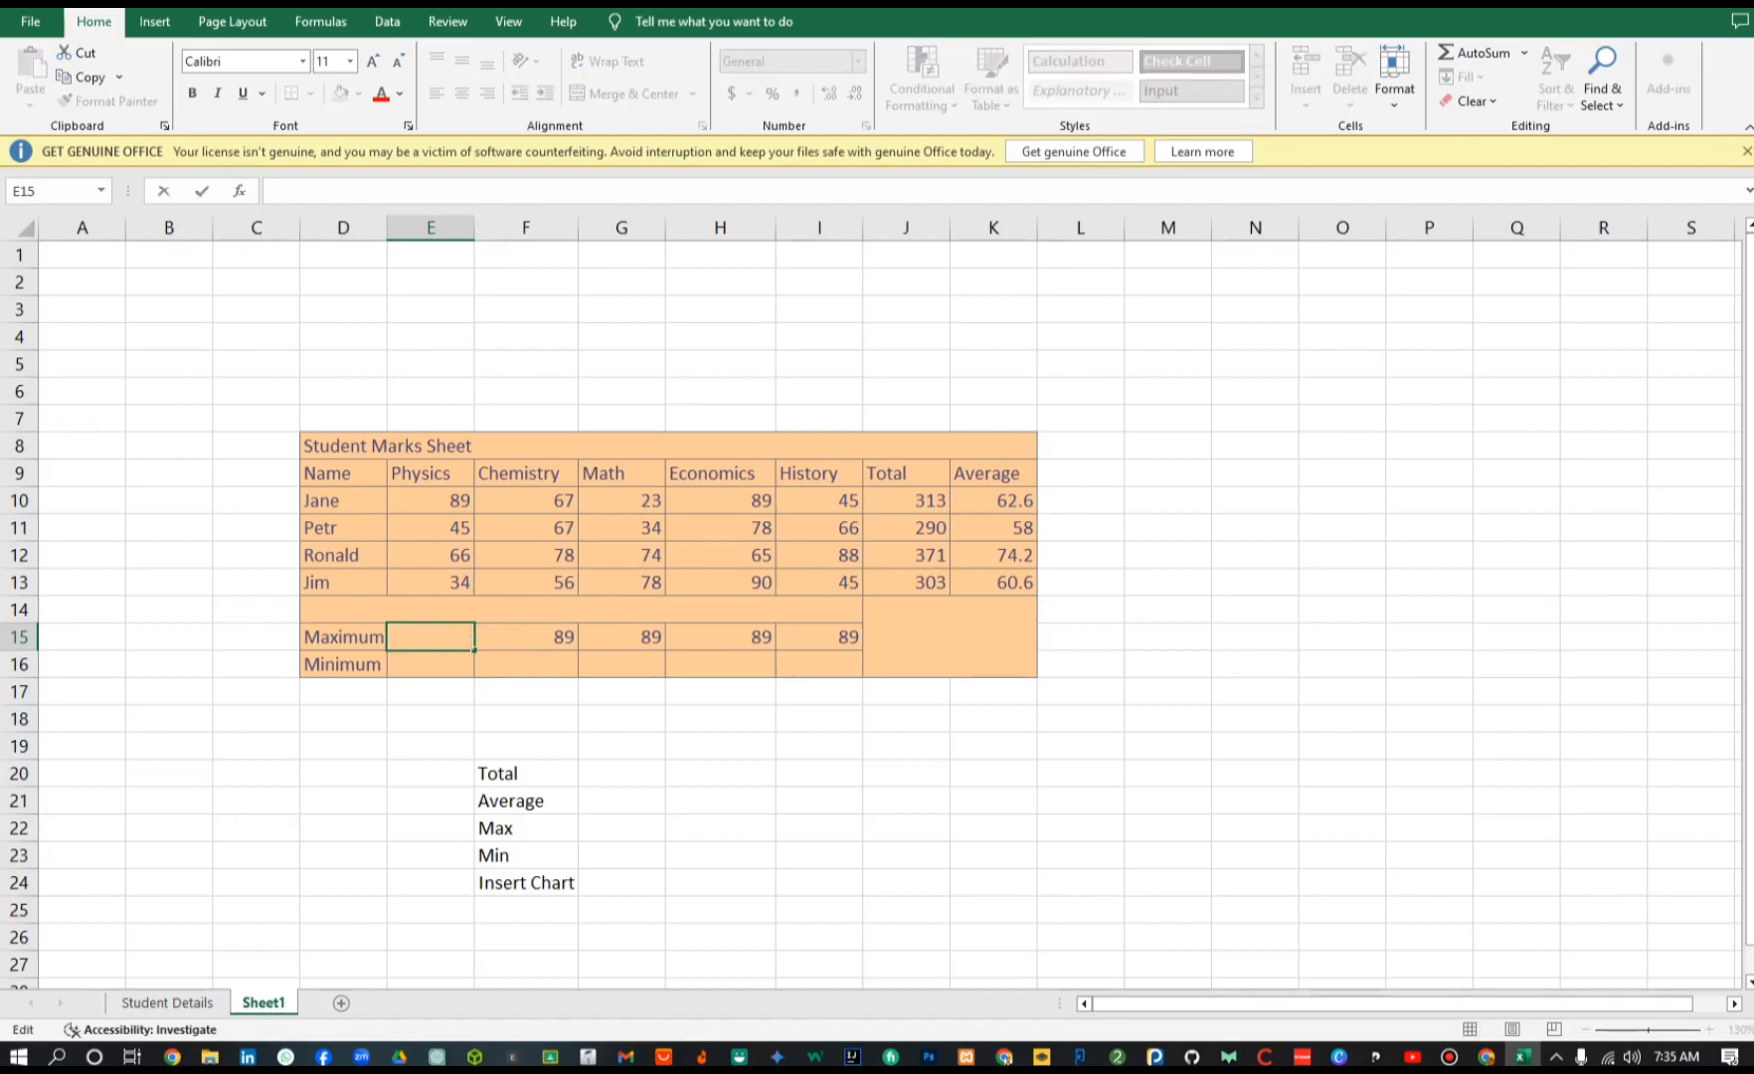
click(522, 664)
click(431, 638)
drag(474, 650, 869, 657)
Enter a MAX formula over E10:E13 in E15 to get the highest Physics mark
click(431, 637)
text(=max)
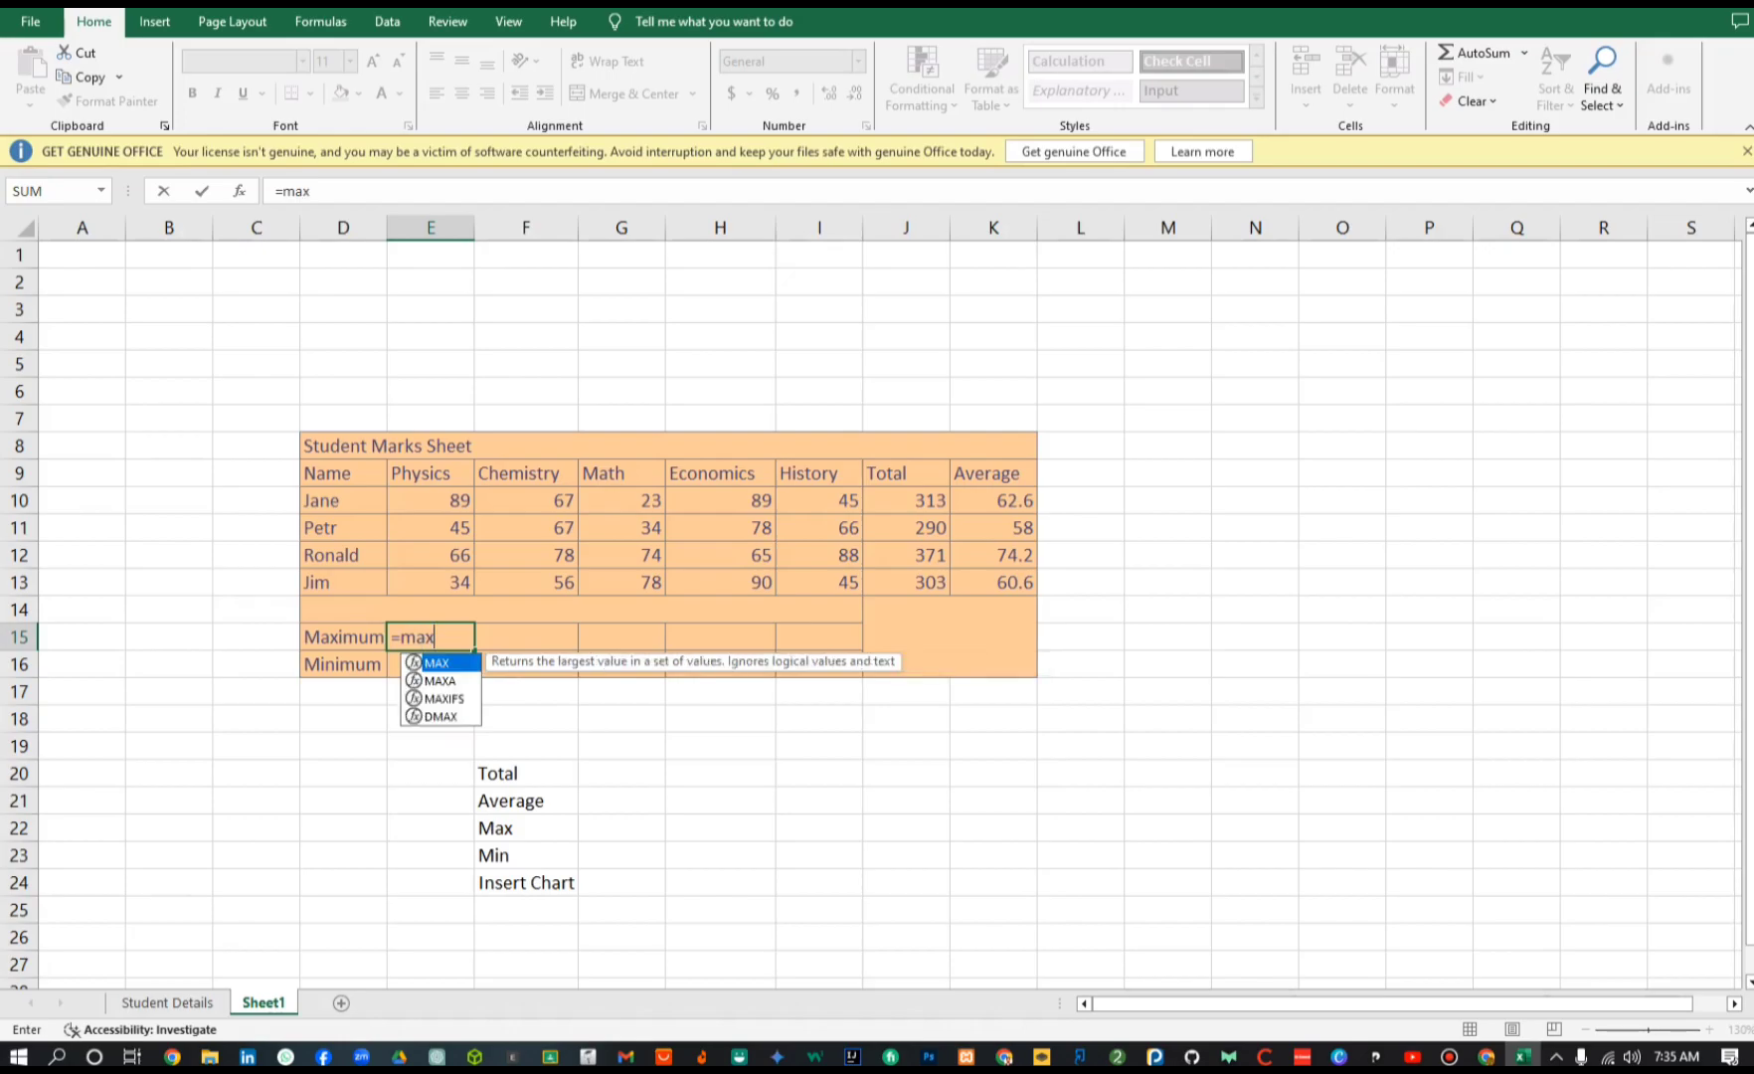
text(()
drag(437, 502, 462, 588)
key(Return)
click(431, 637)
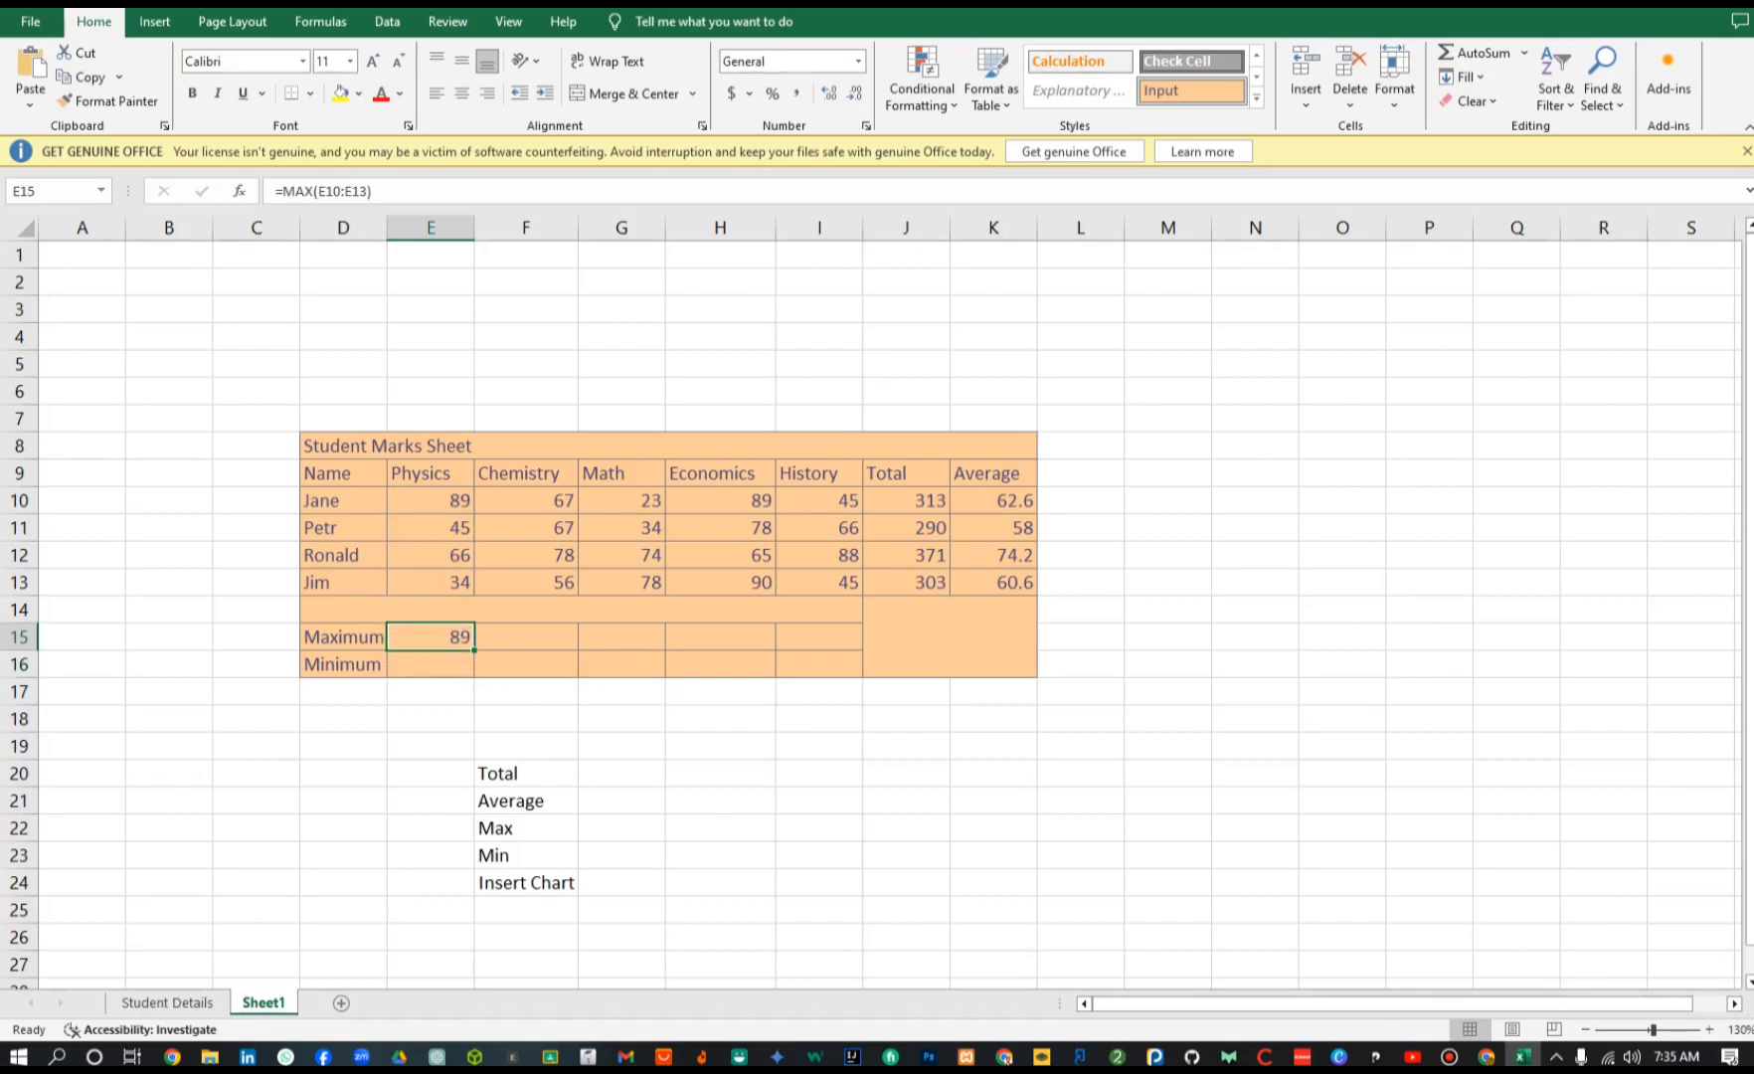
Fill the MAX formula from E15 across to I15 and check the copied formulas for the other subjects
drag(474, 650, 861, 654)
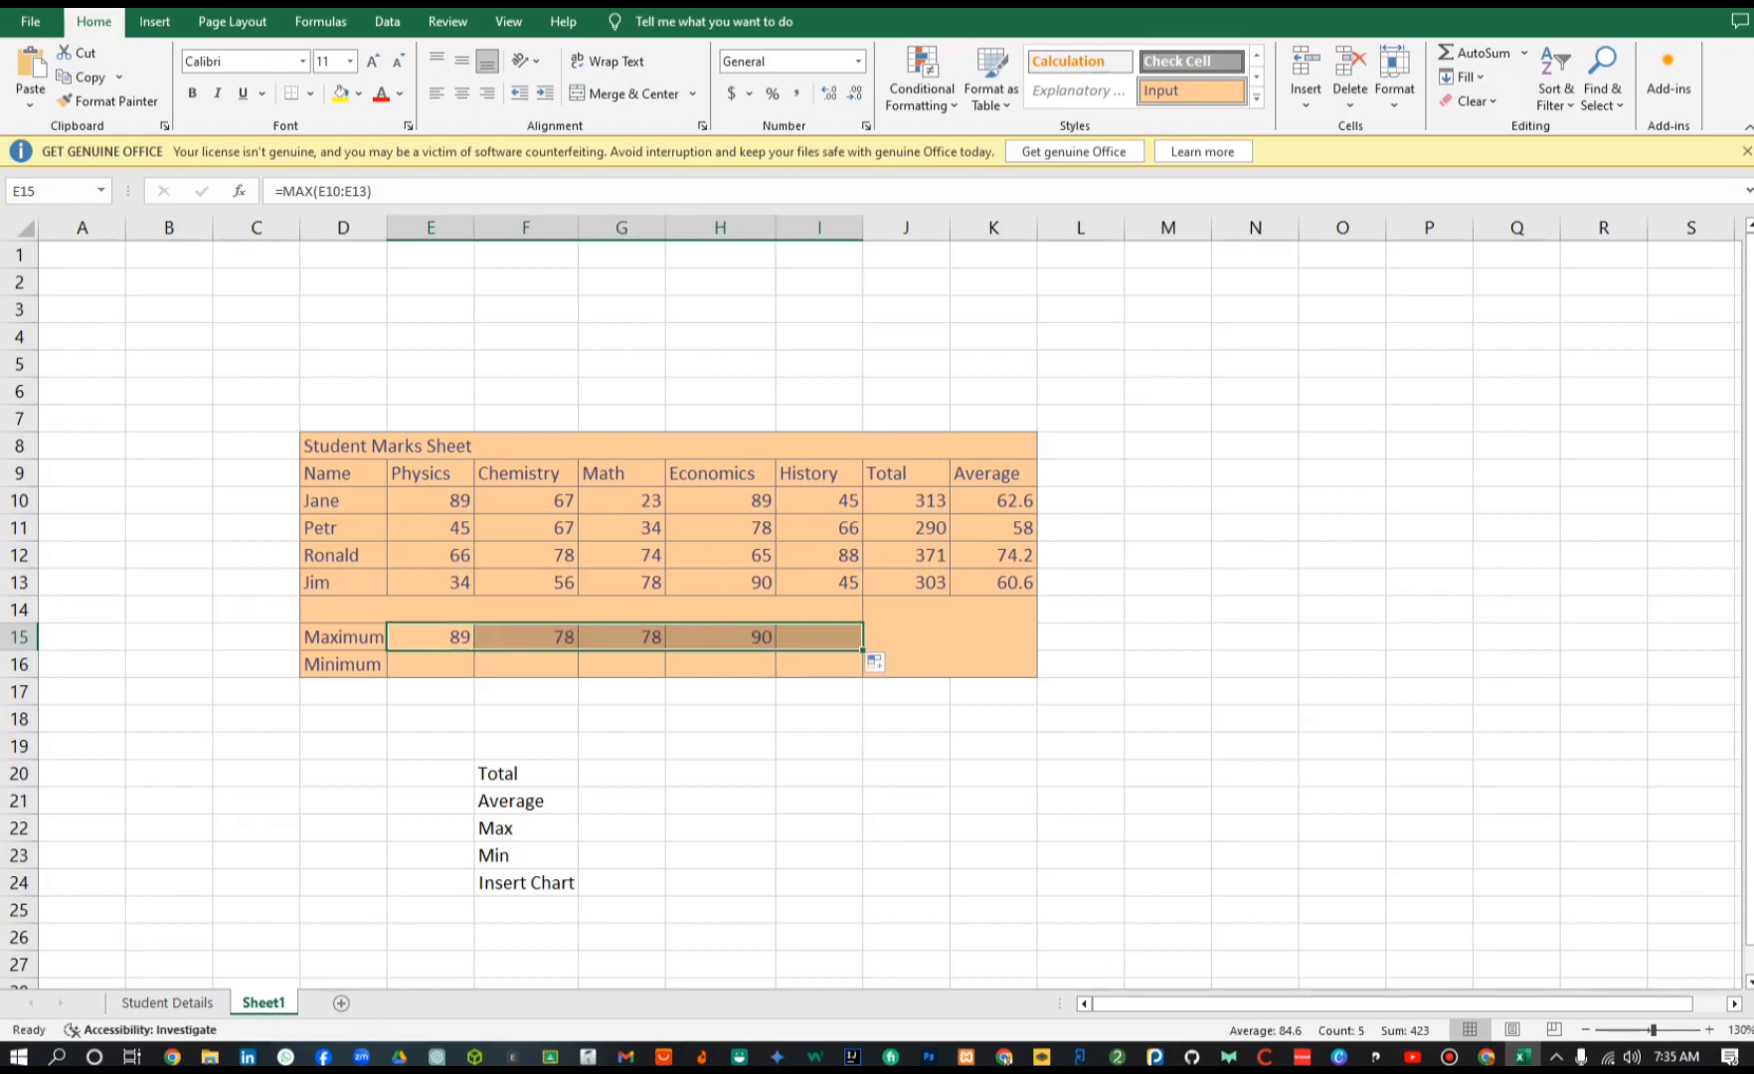
click(819, 637)
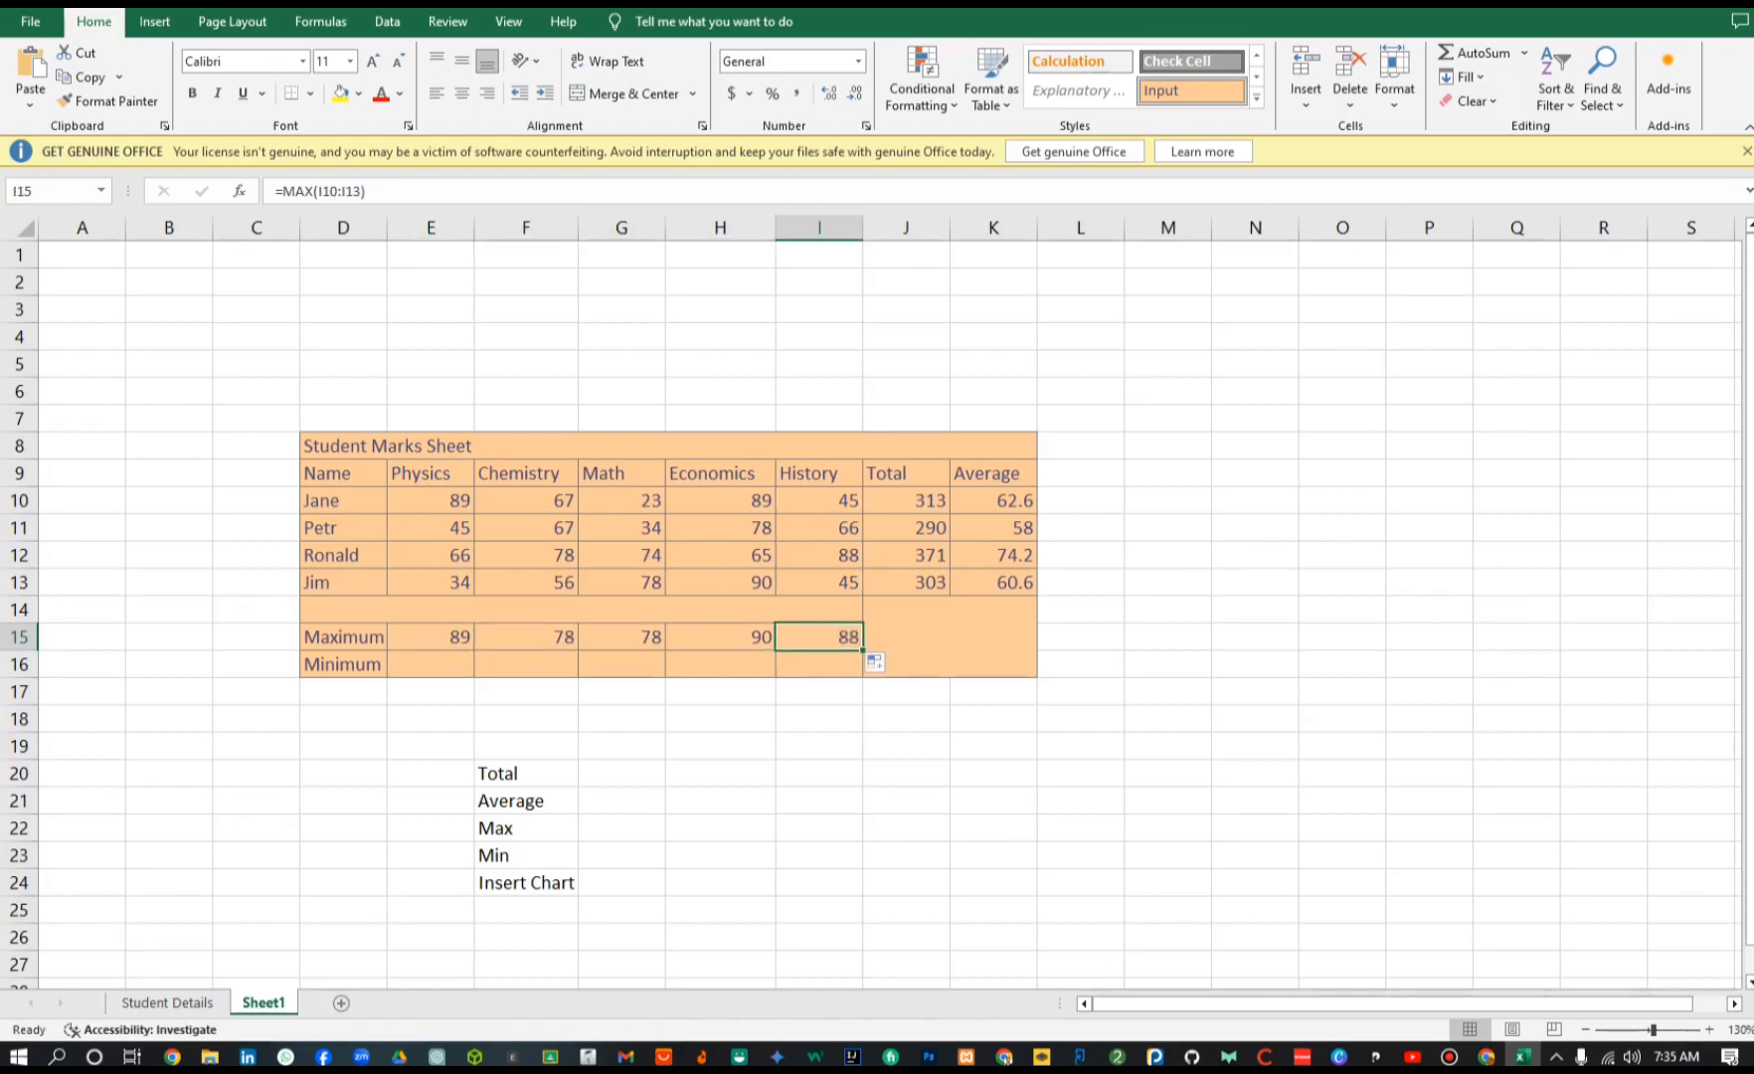
click(526, 637)
click(621, 637)
click(720, 638)
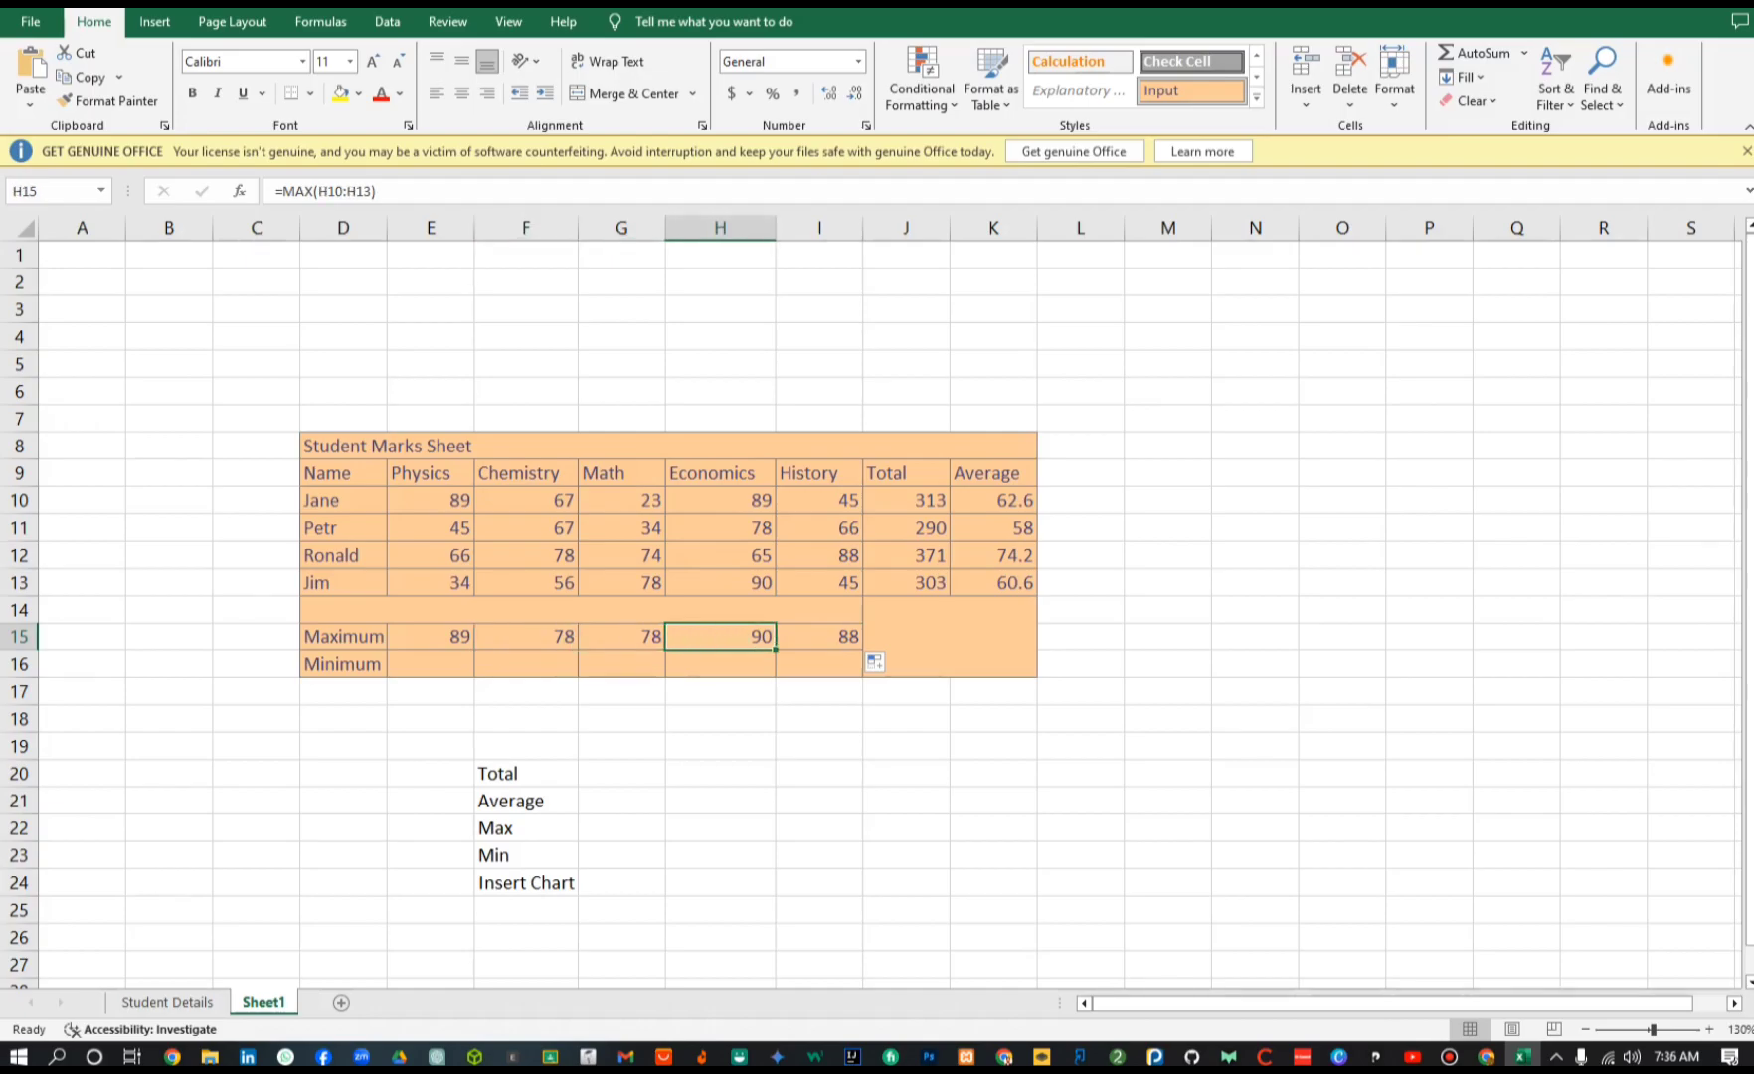
click(819, 637)
Enter a MIN formula over E10:E13 in E16 to get the lowest Physics mark
click(431, 664)
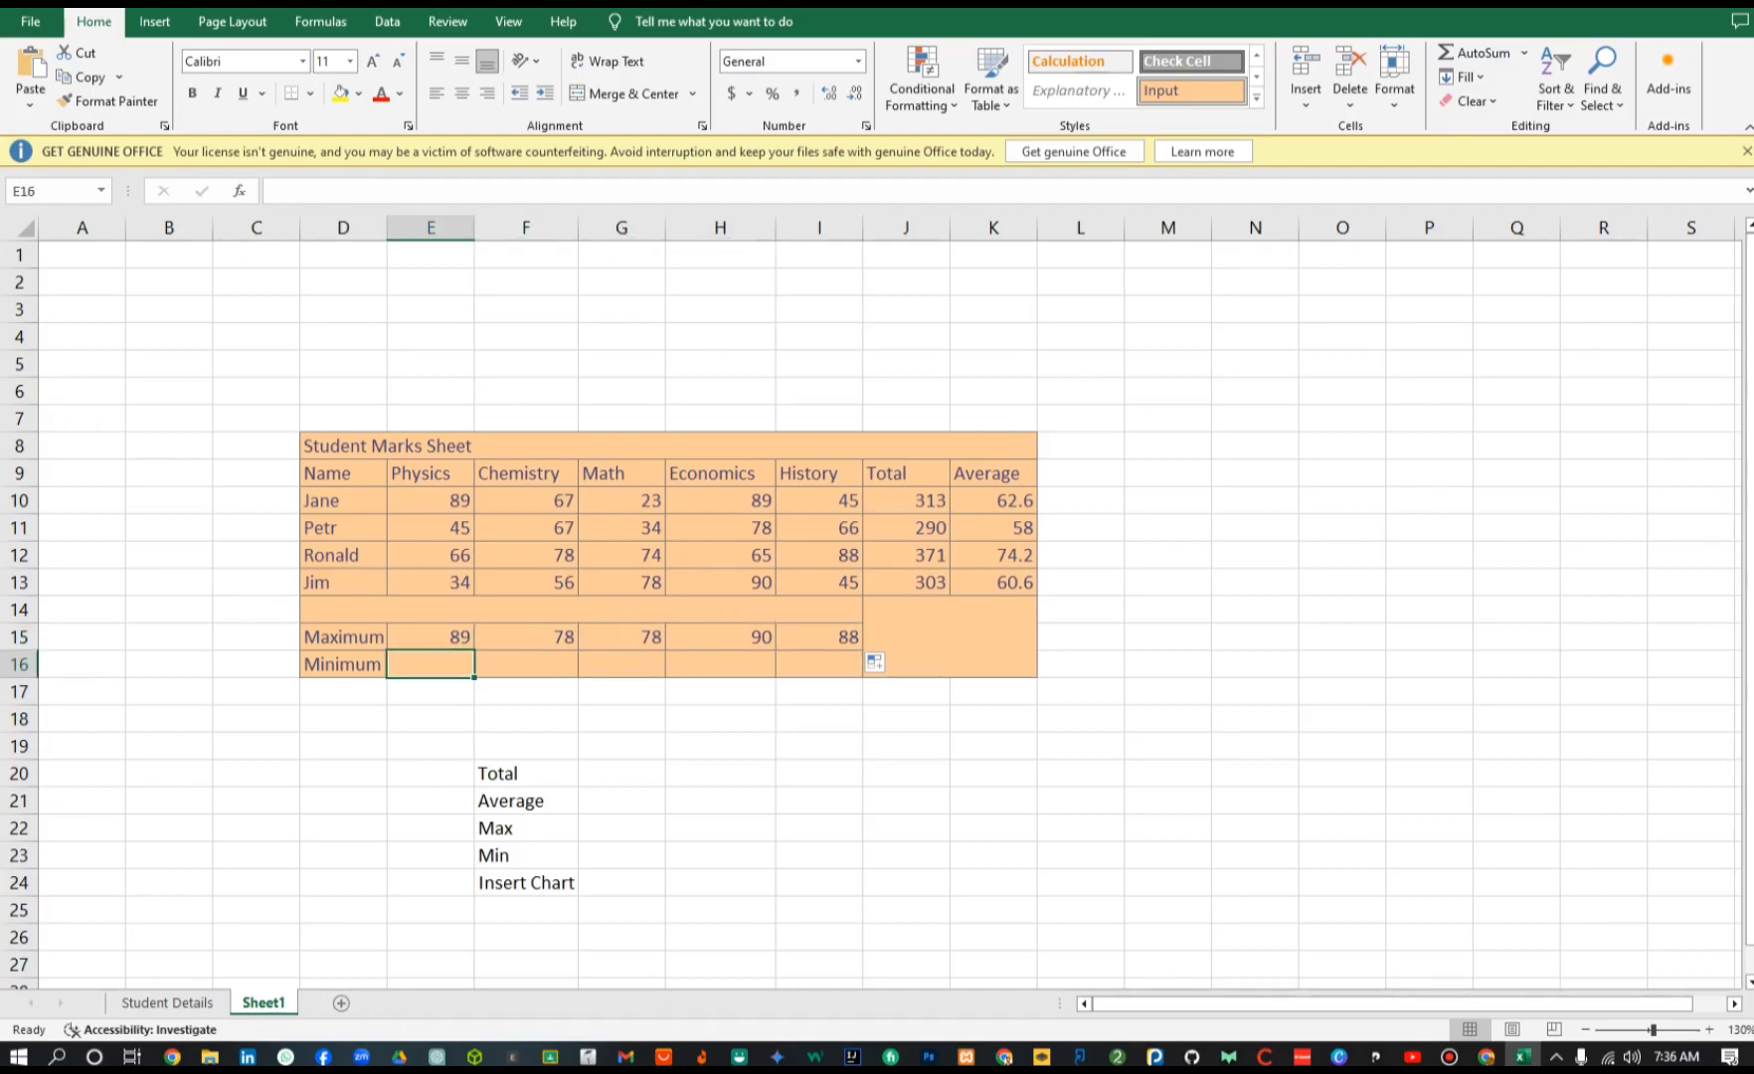
text(=min)
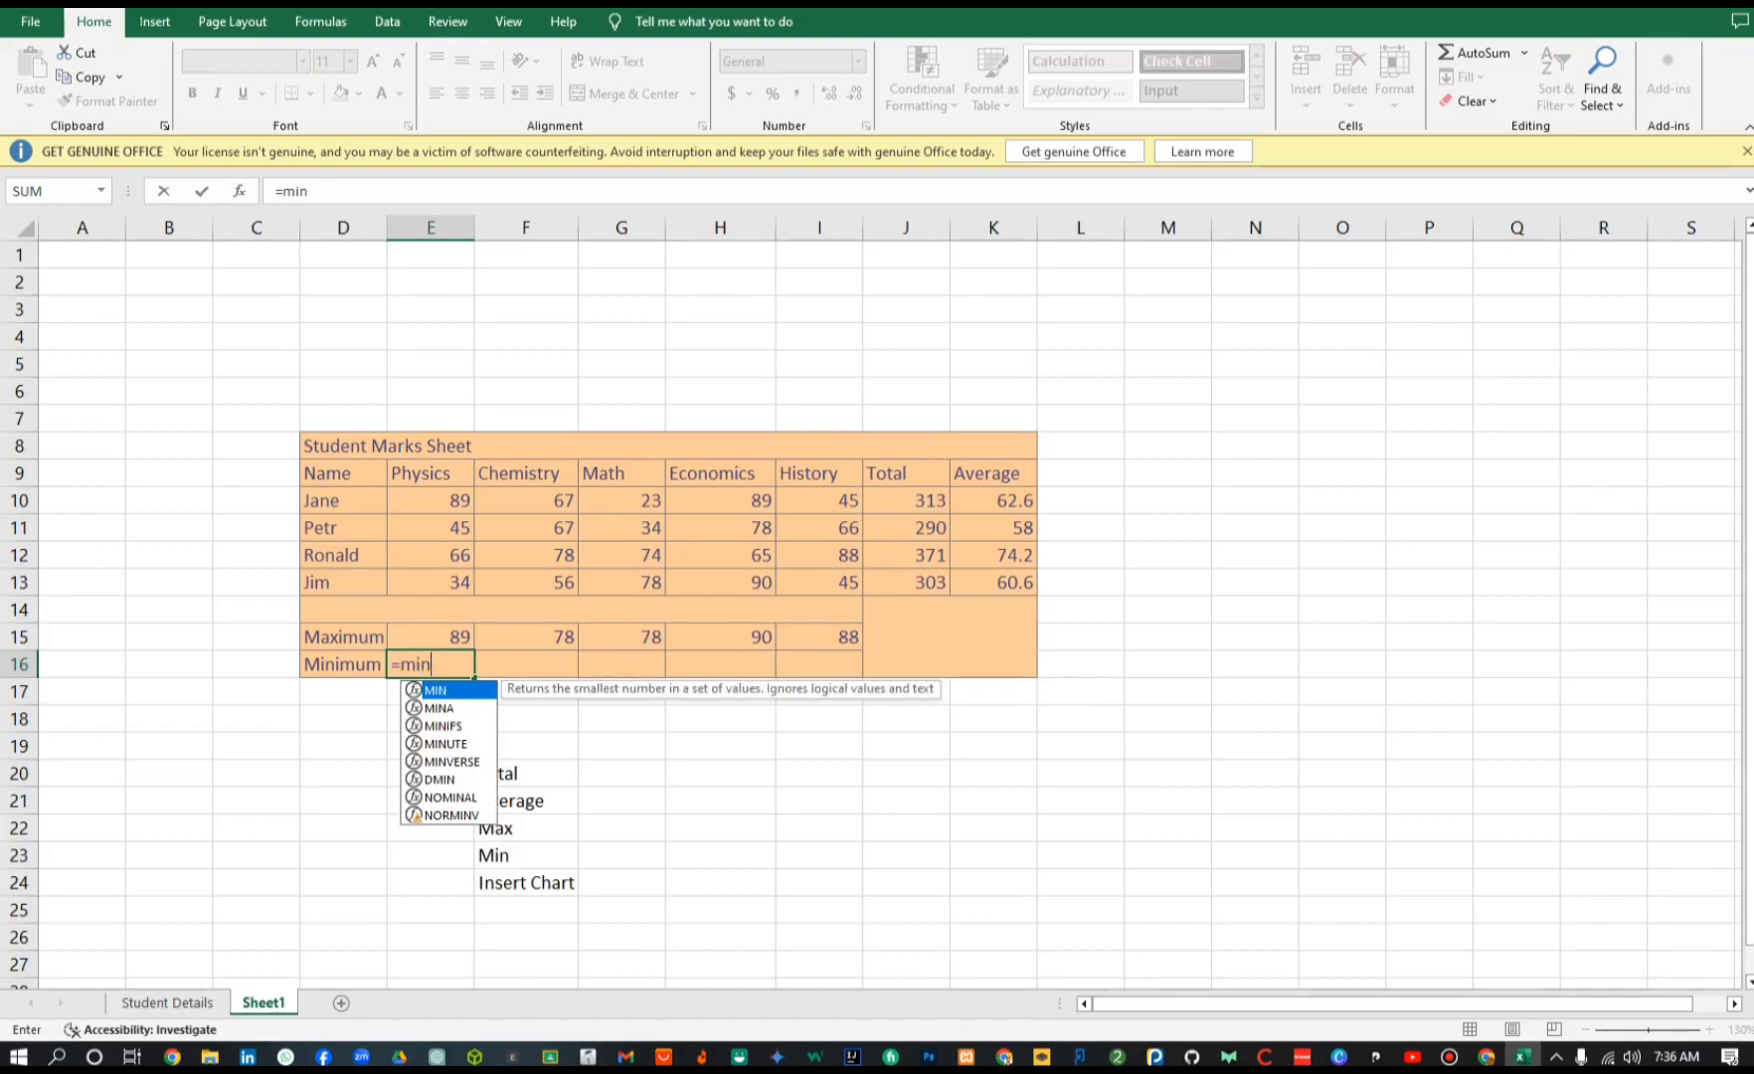
text(()
drag(438, 500, 457, 585)
key(Return)
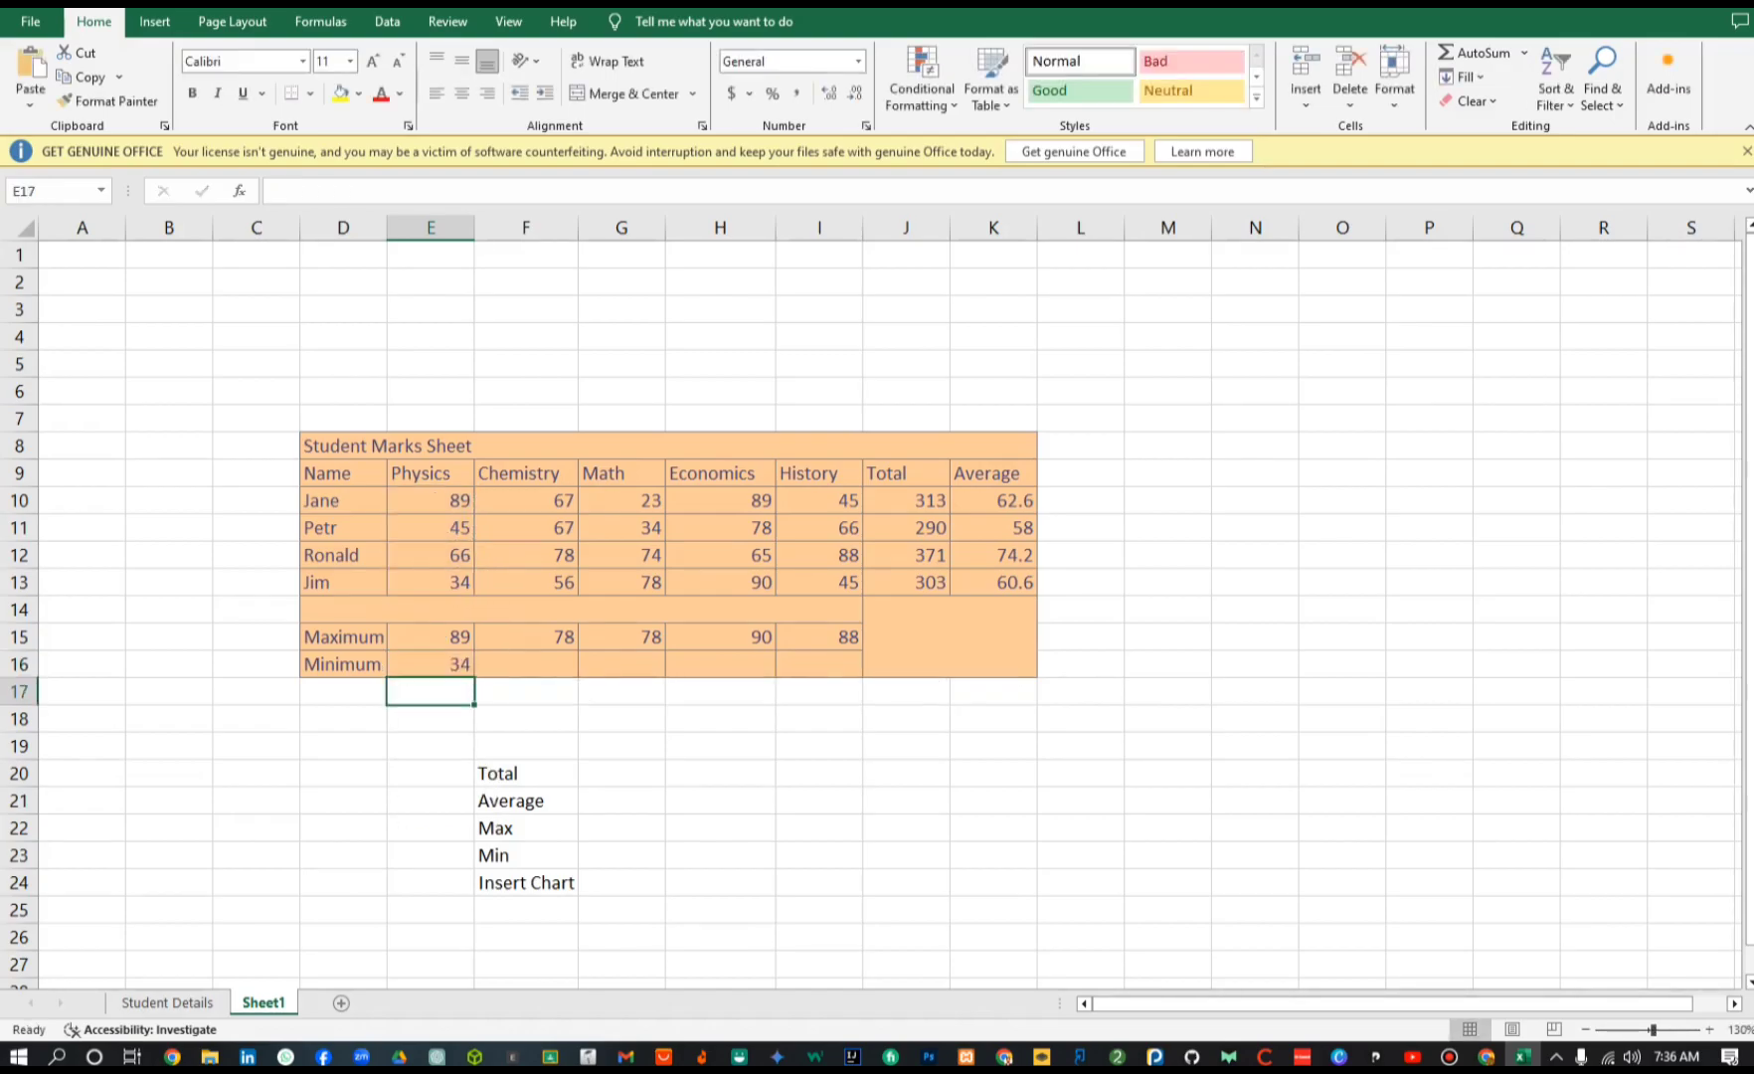
Fill the MIN formula from E16 across to I16 and check the copied formulas in the Minimum row
click(430, 664)
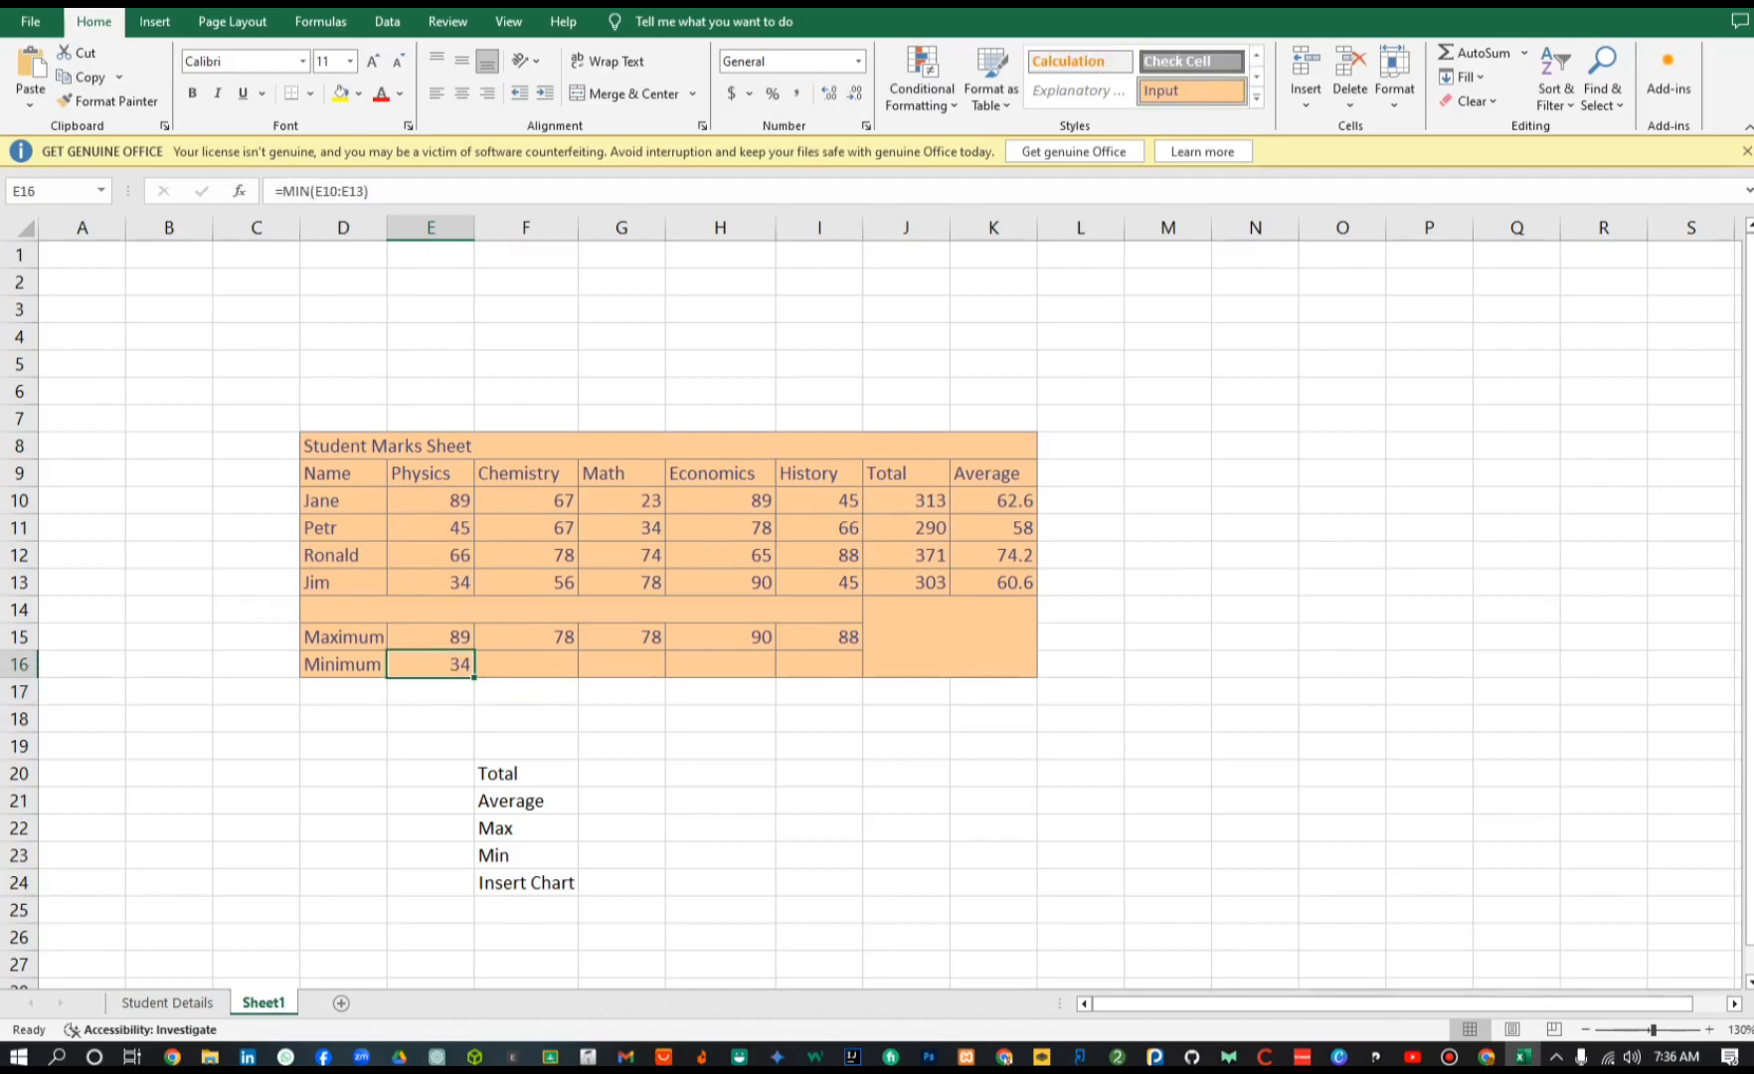
drag(474, 677, 861, 677)
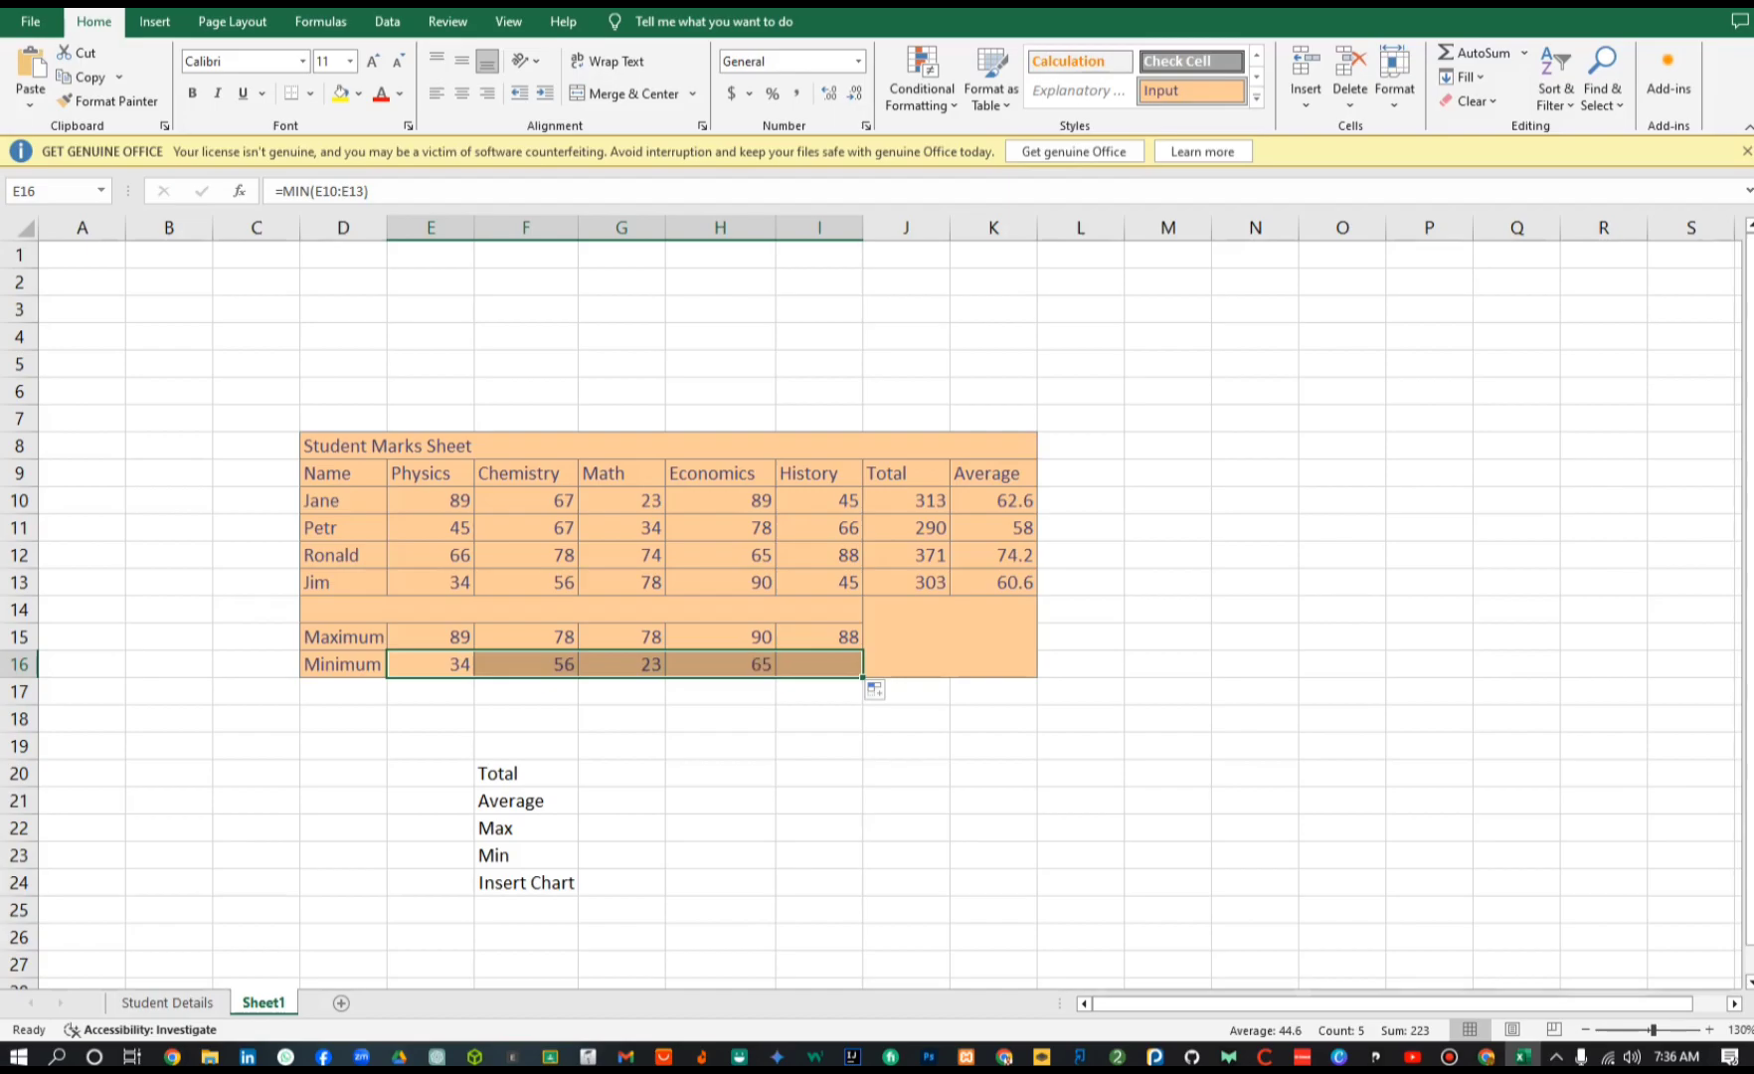
click(819, 637)
click(720, 664)
click(622, 664)
click(526, 664)
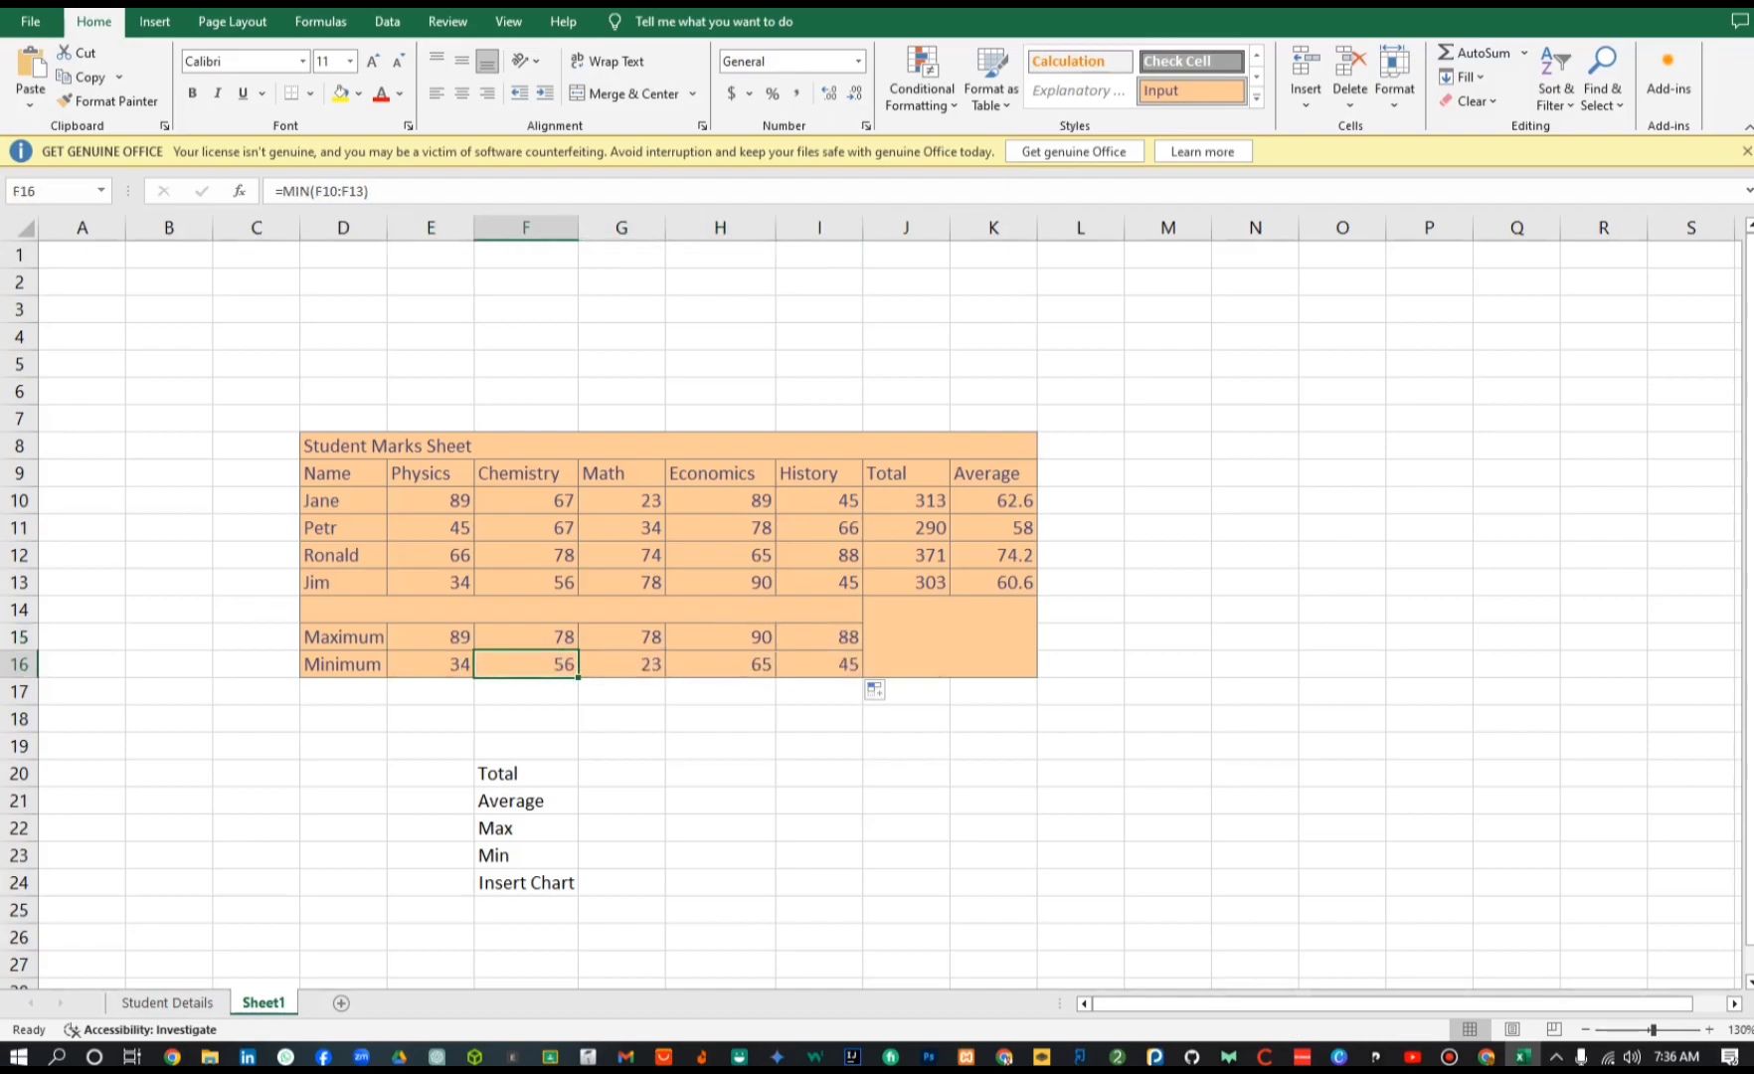
click(819, 719)
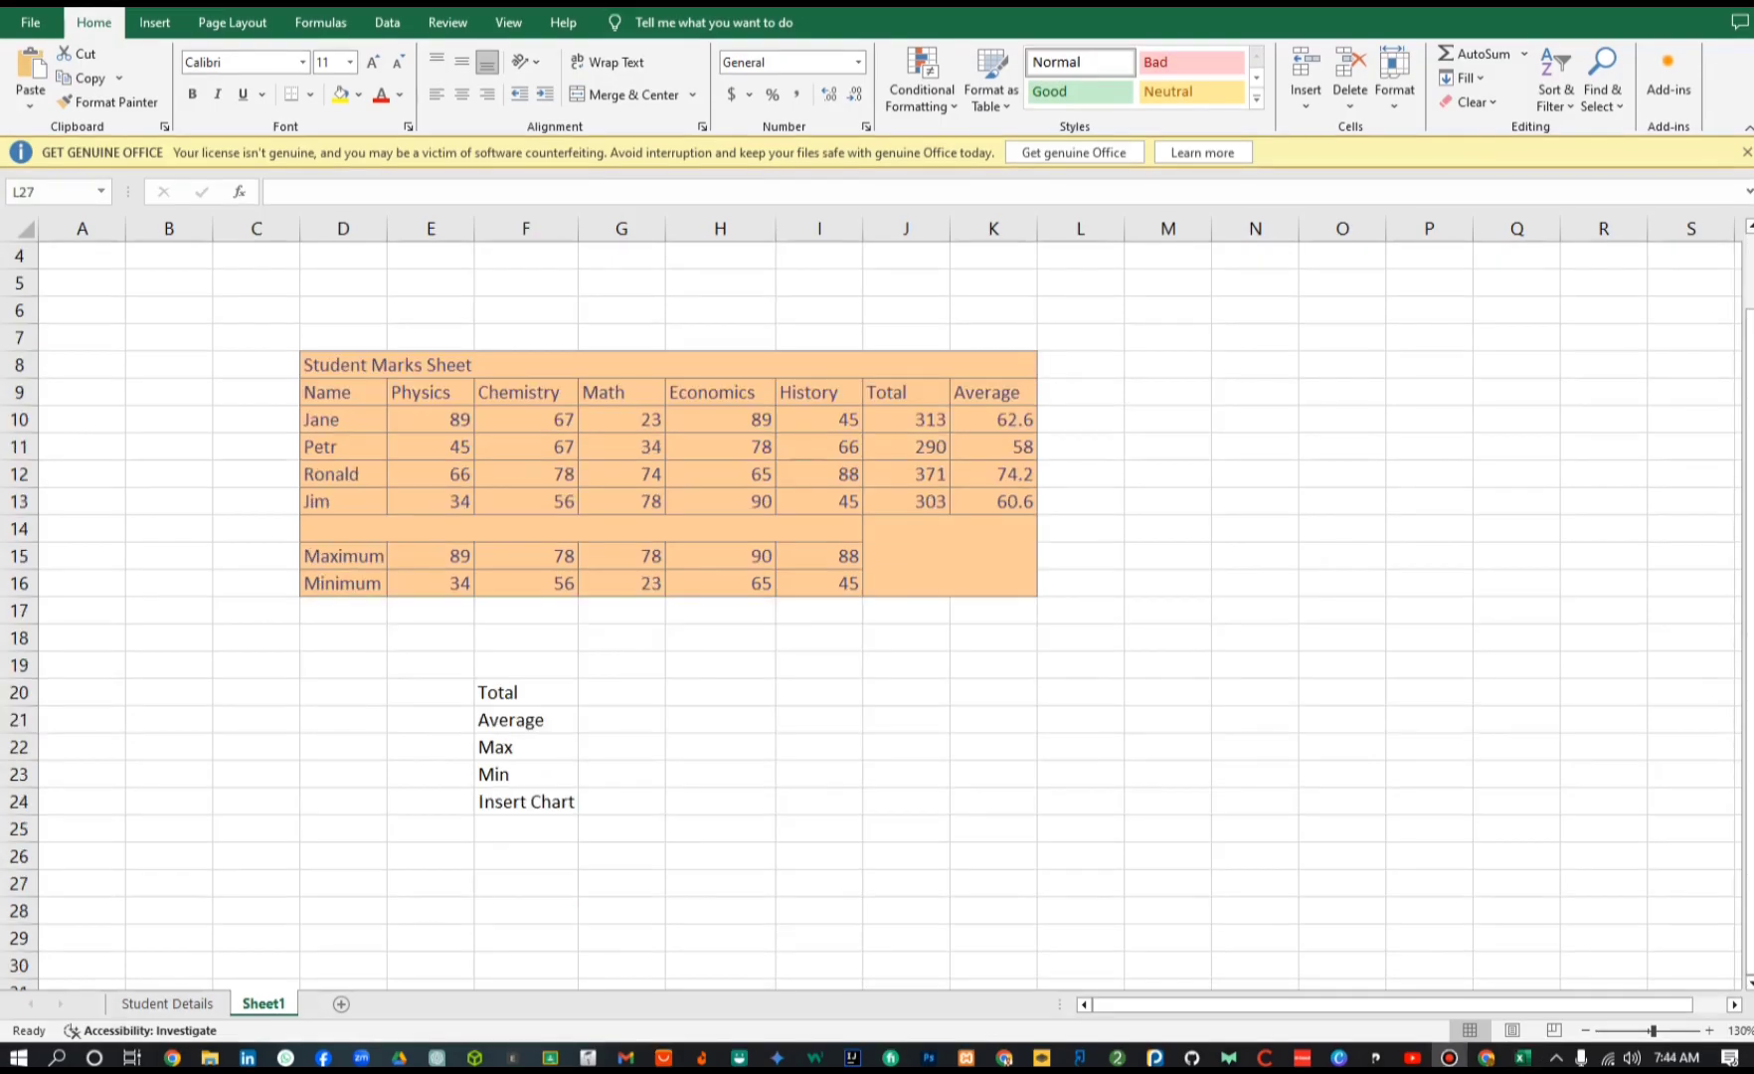
click(1081, 883)
click(1169, 638)
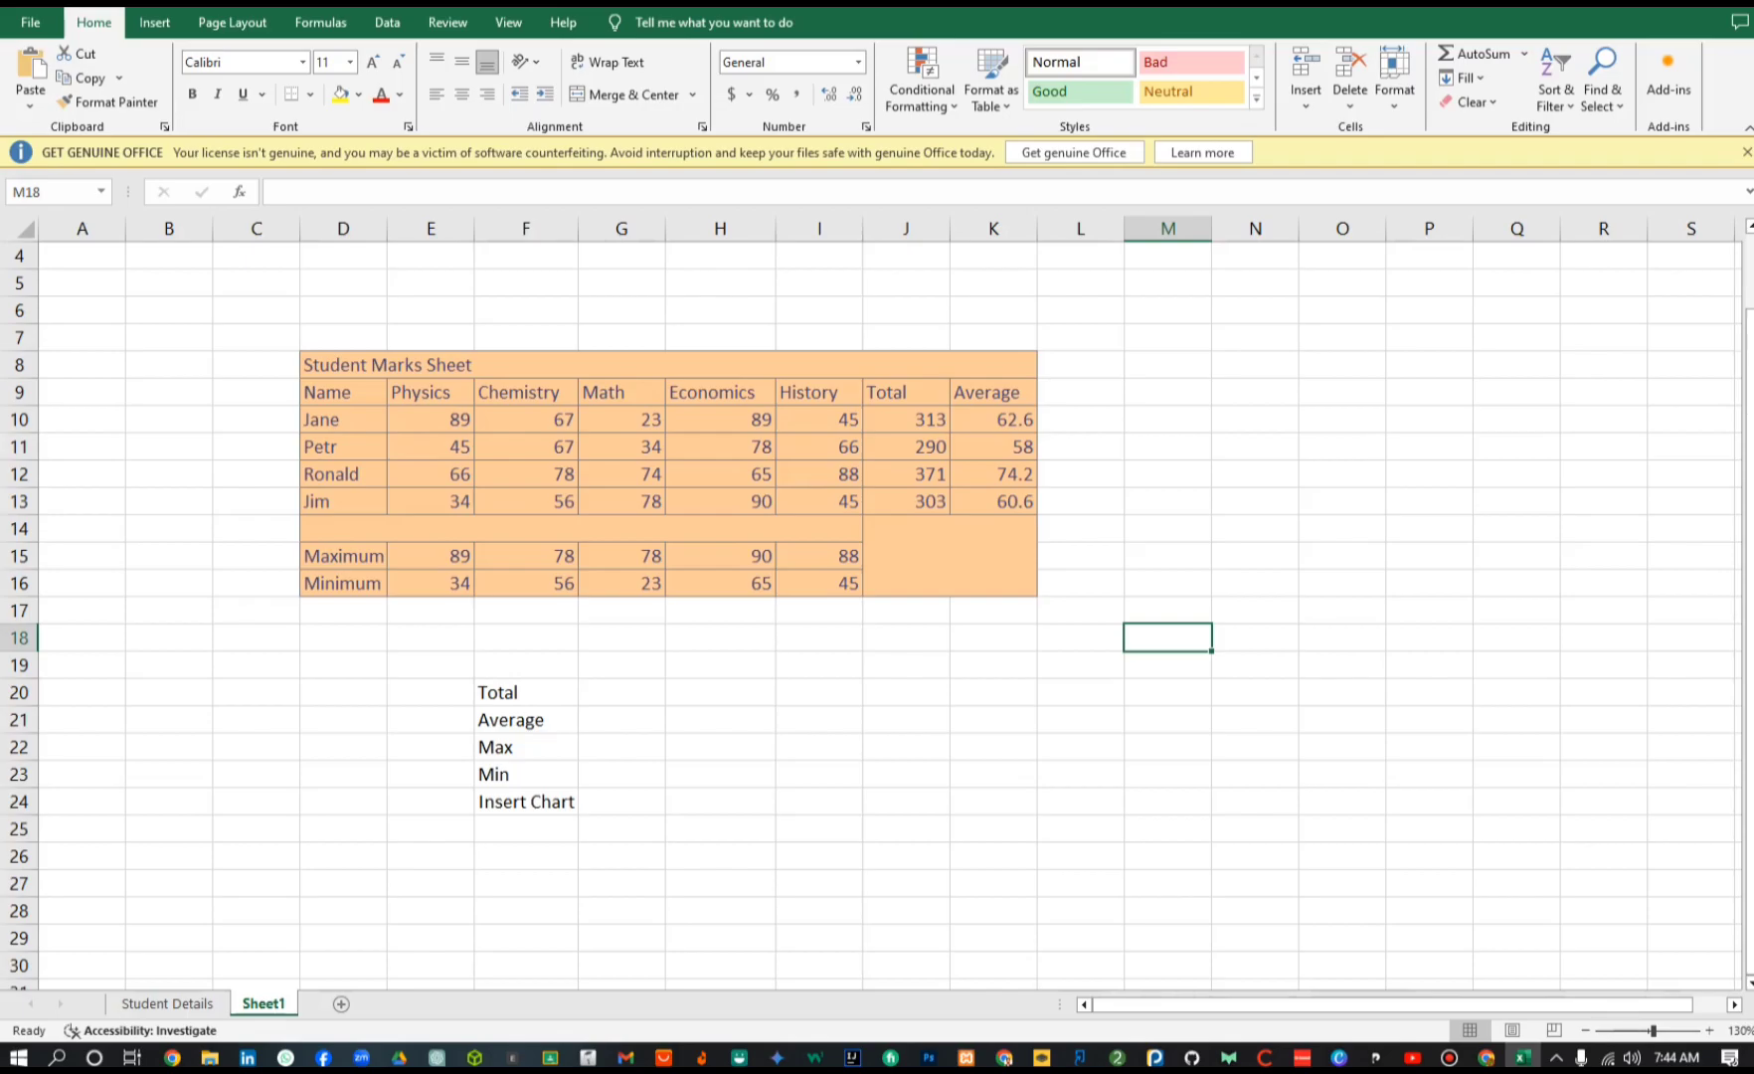
Insert a 2-D clustered column chart from the student names in D10:D13 and their totals in J10:J13
drag(343, 419, 343, 501)
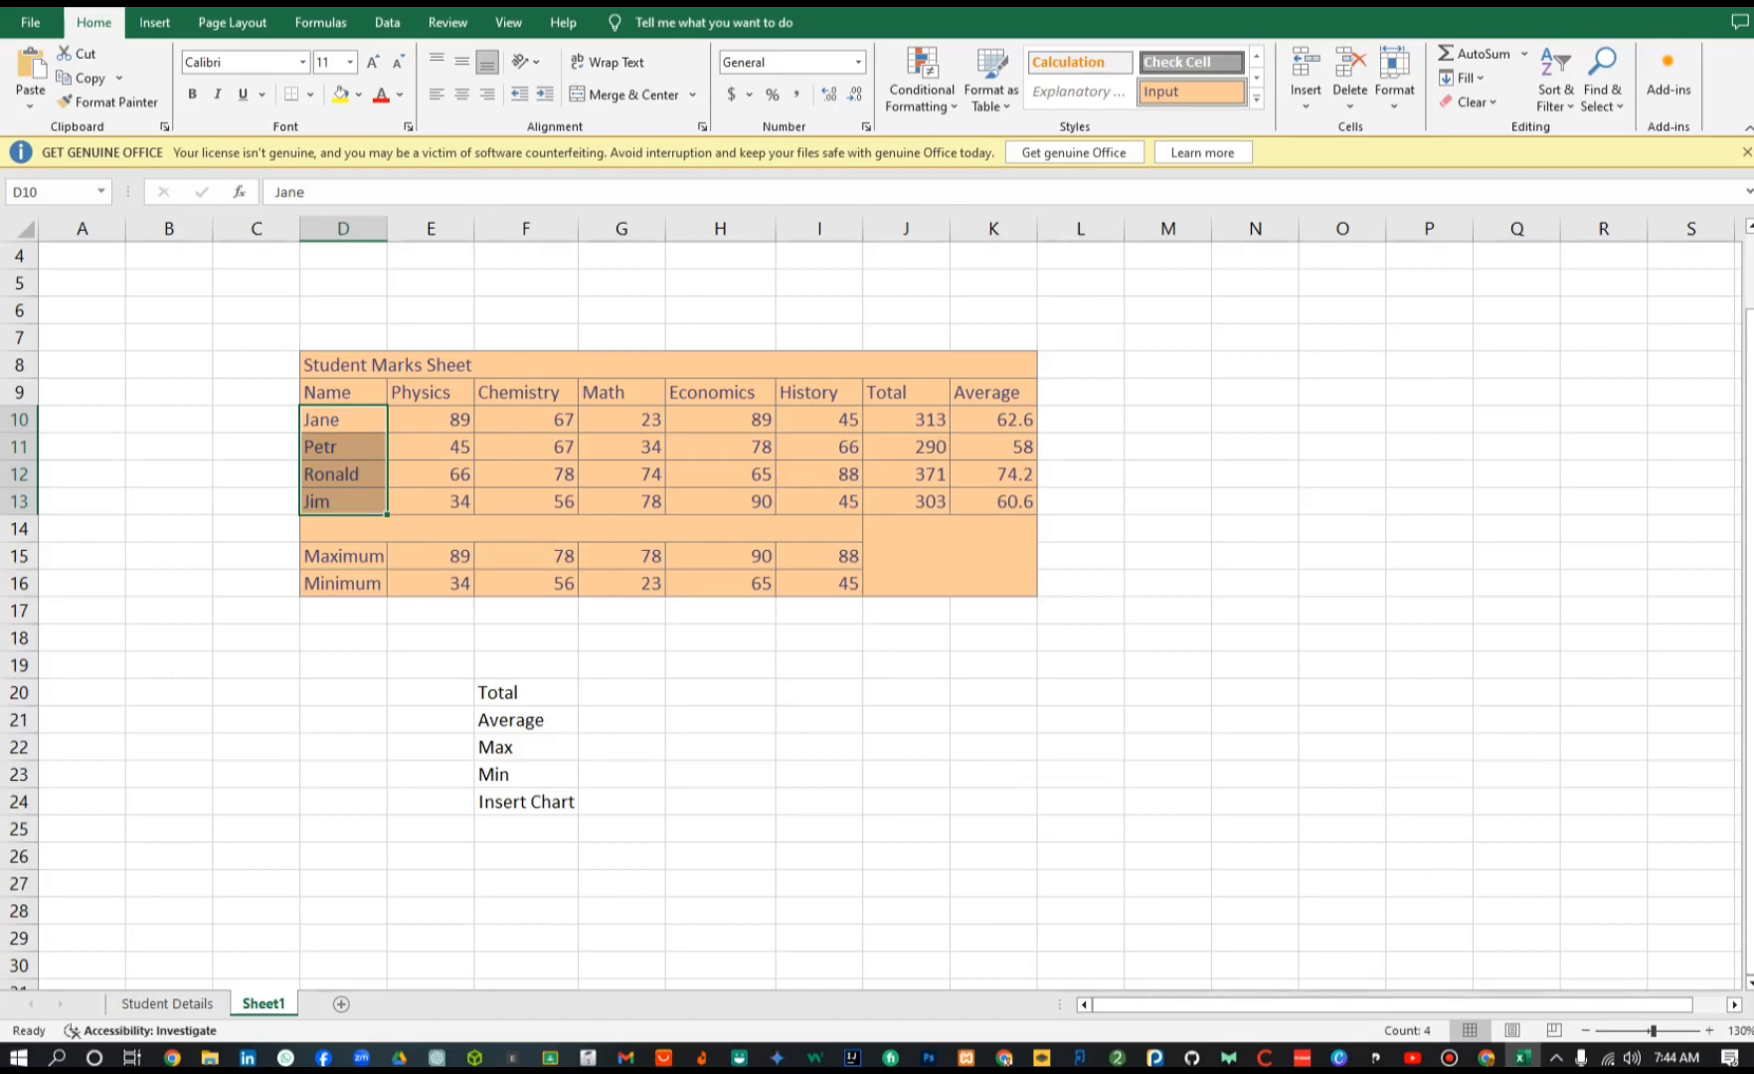
ctrl+drag(906, 420, 906, 502)
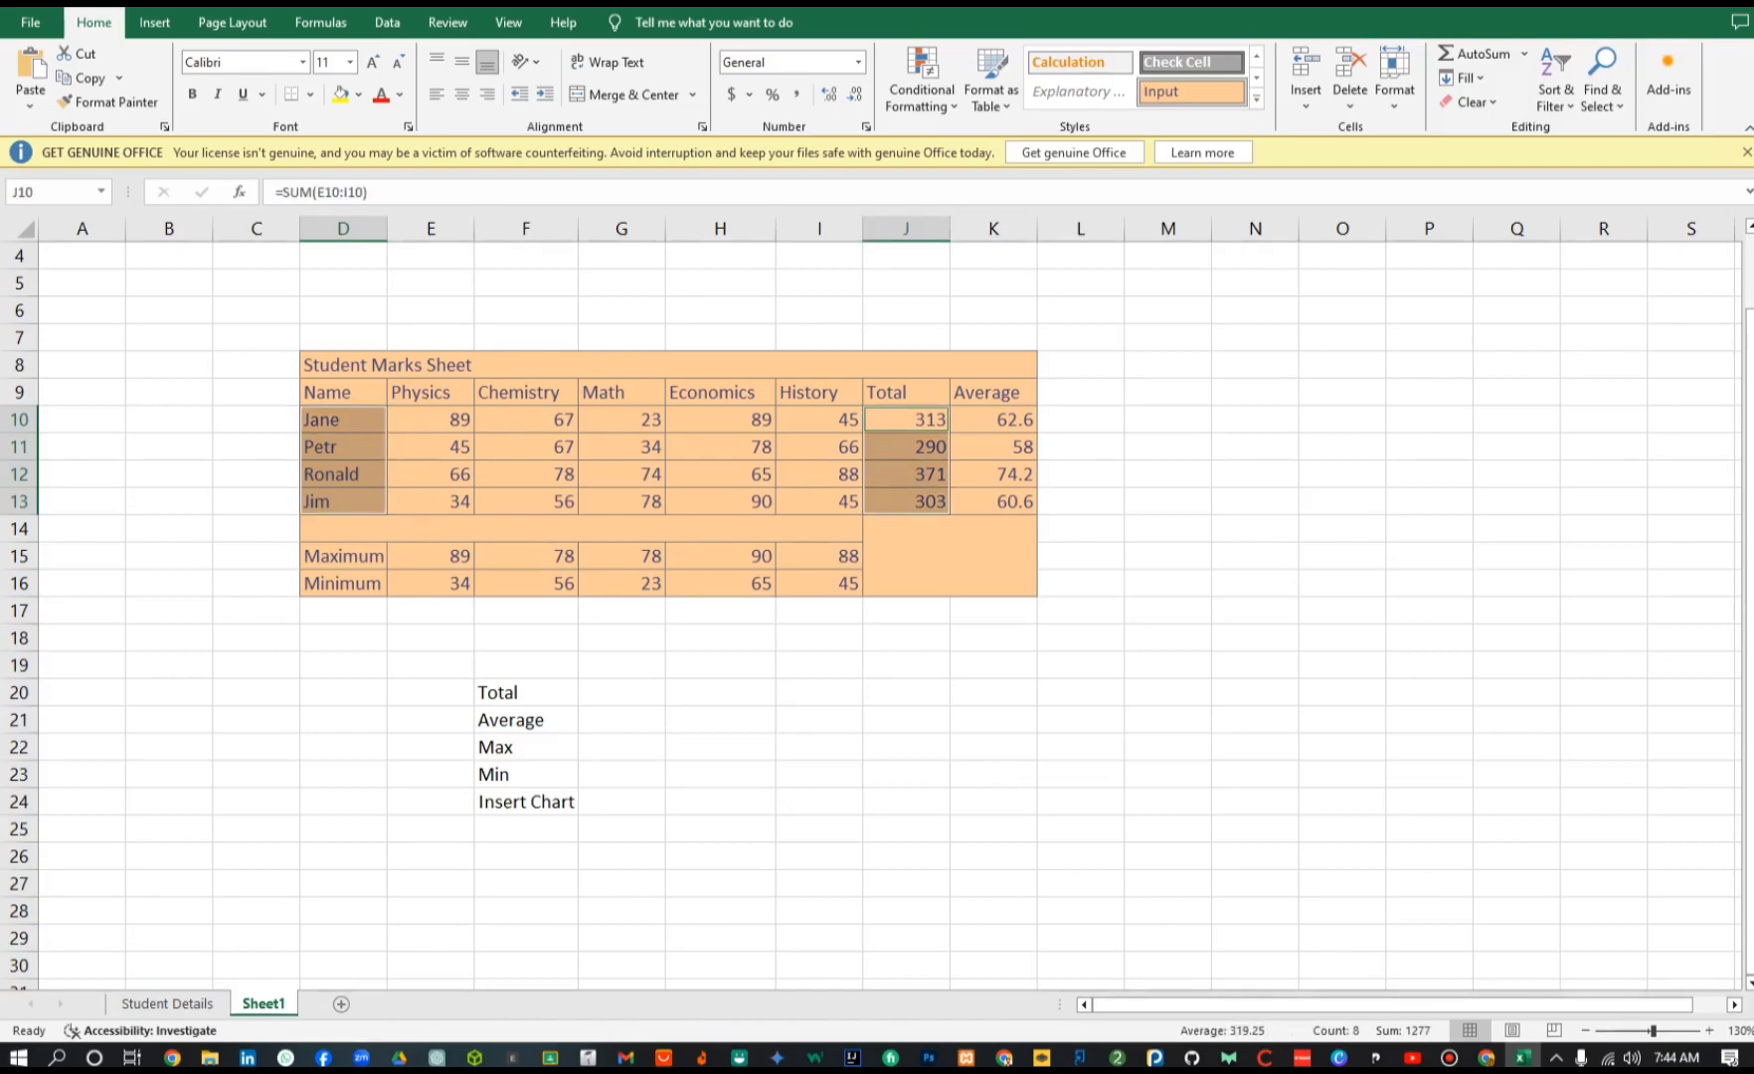
click(154, 22)
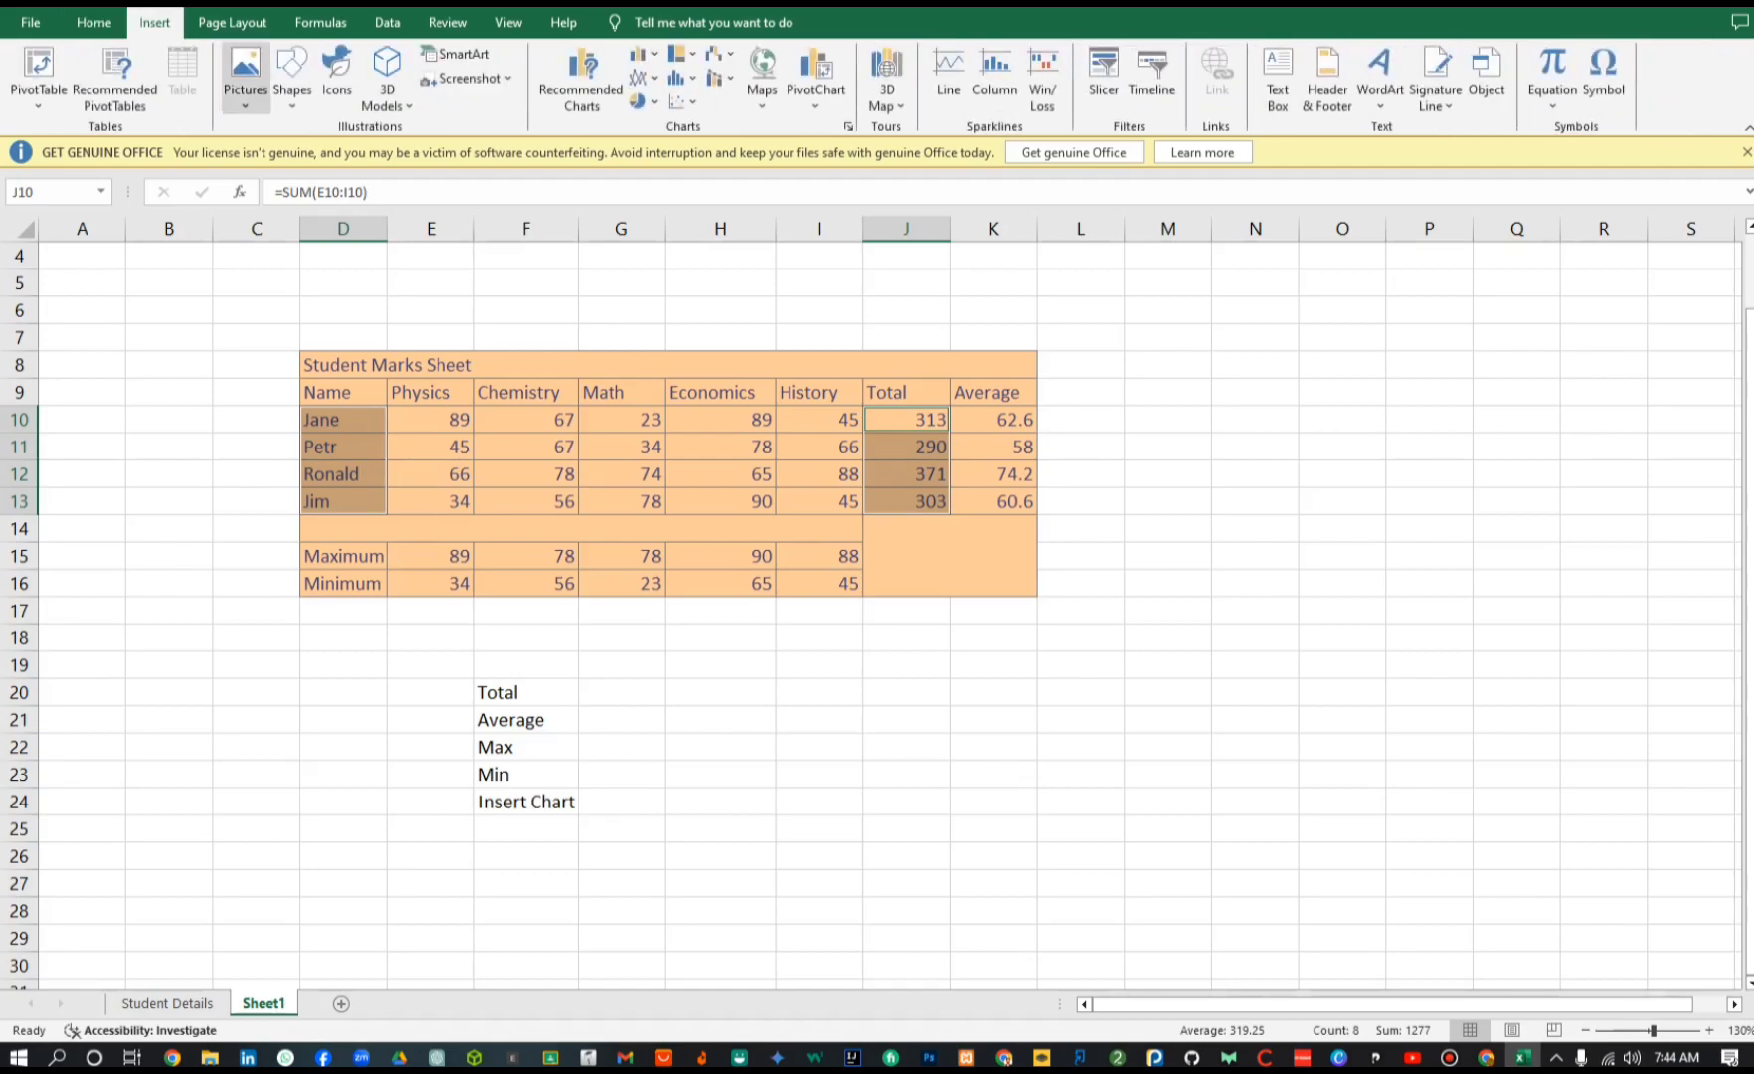
click(642, 53)
click(654, 121)
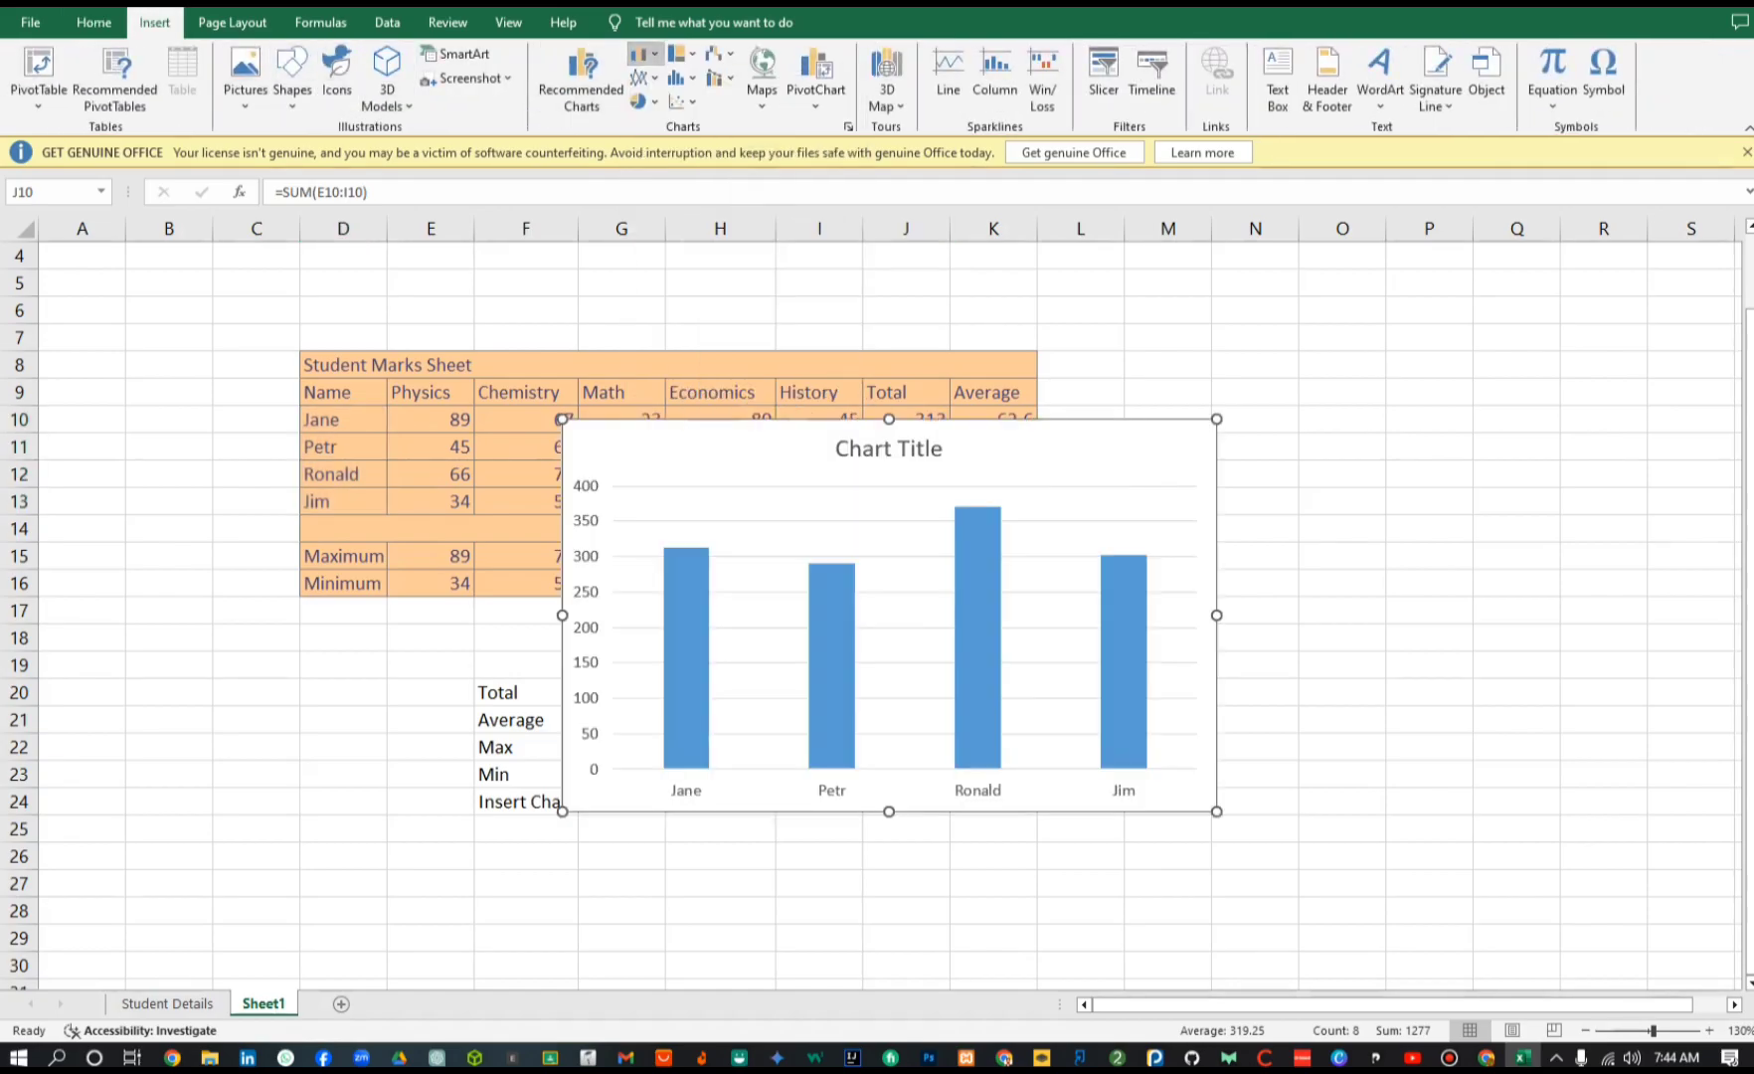
Apply the chart style with the dark grey background and place the column chart beside the marks table, clear of its Average column
drag(715, 448, 1185, 362)
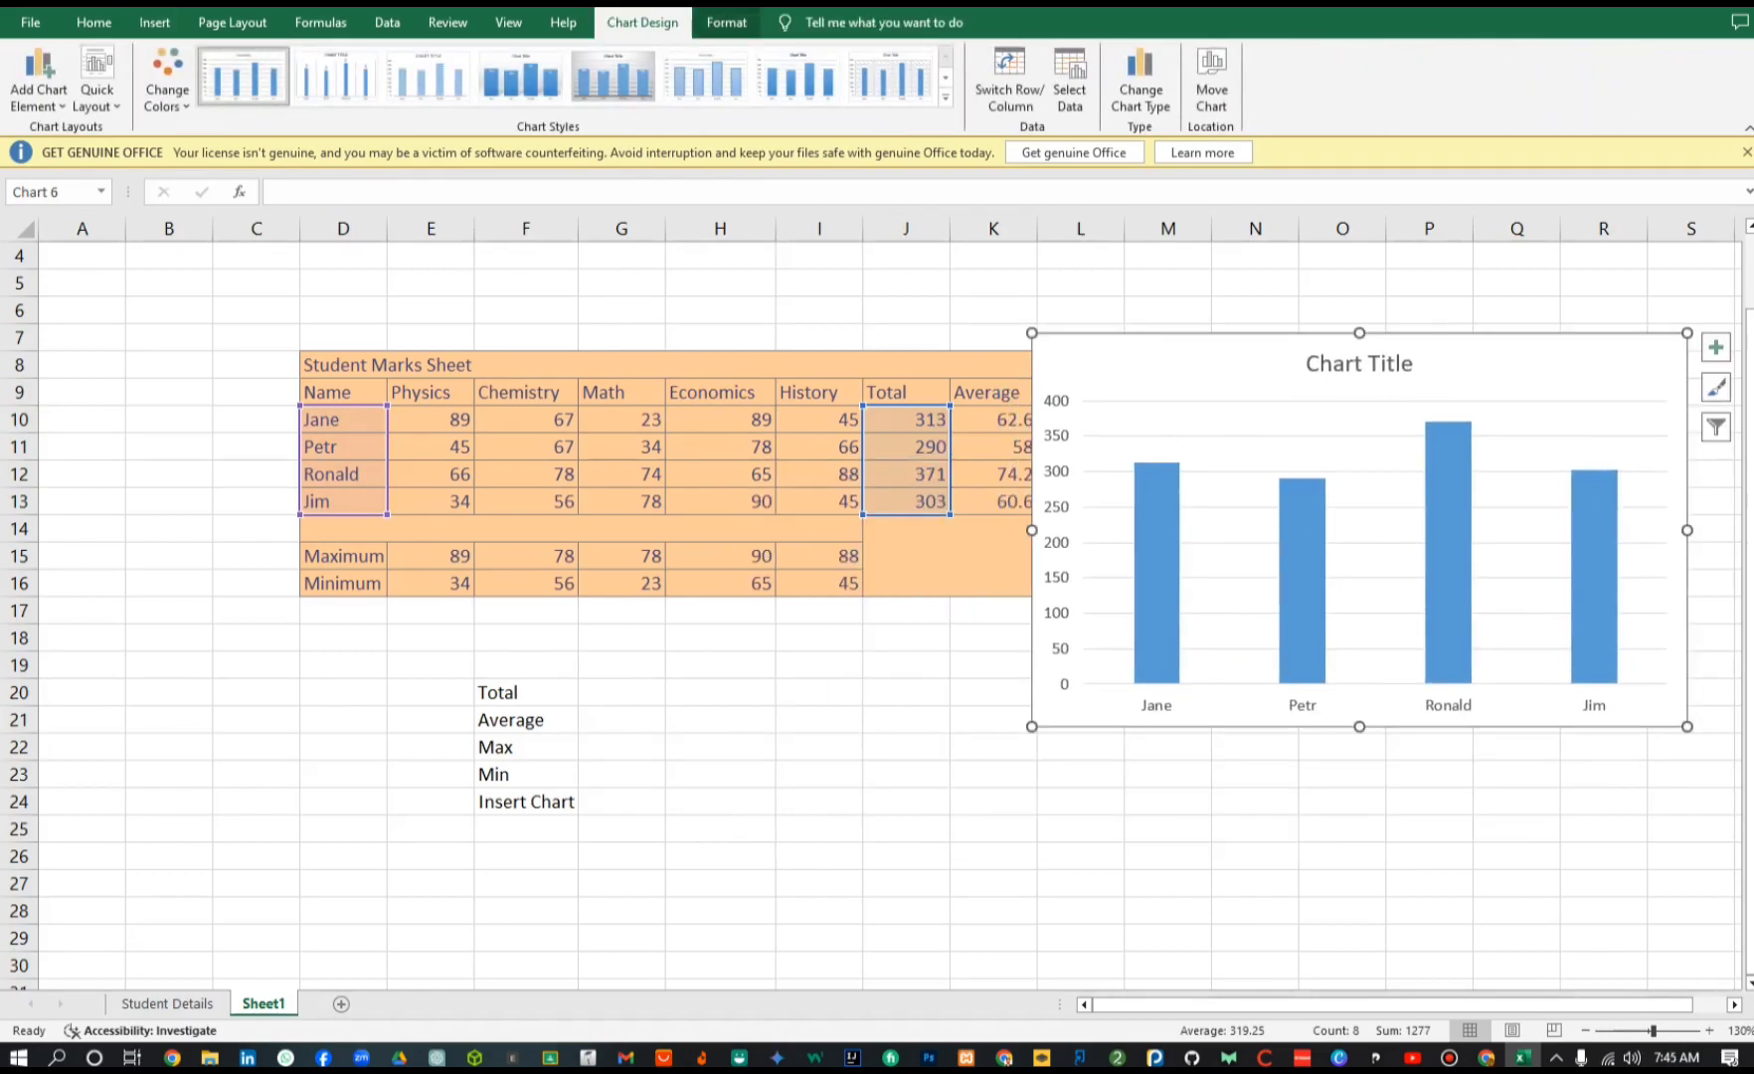
click(945, 97)
click(241, 134)
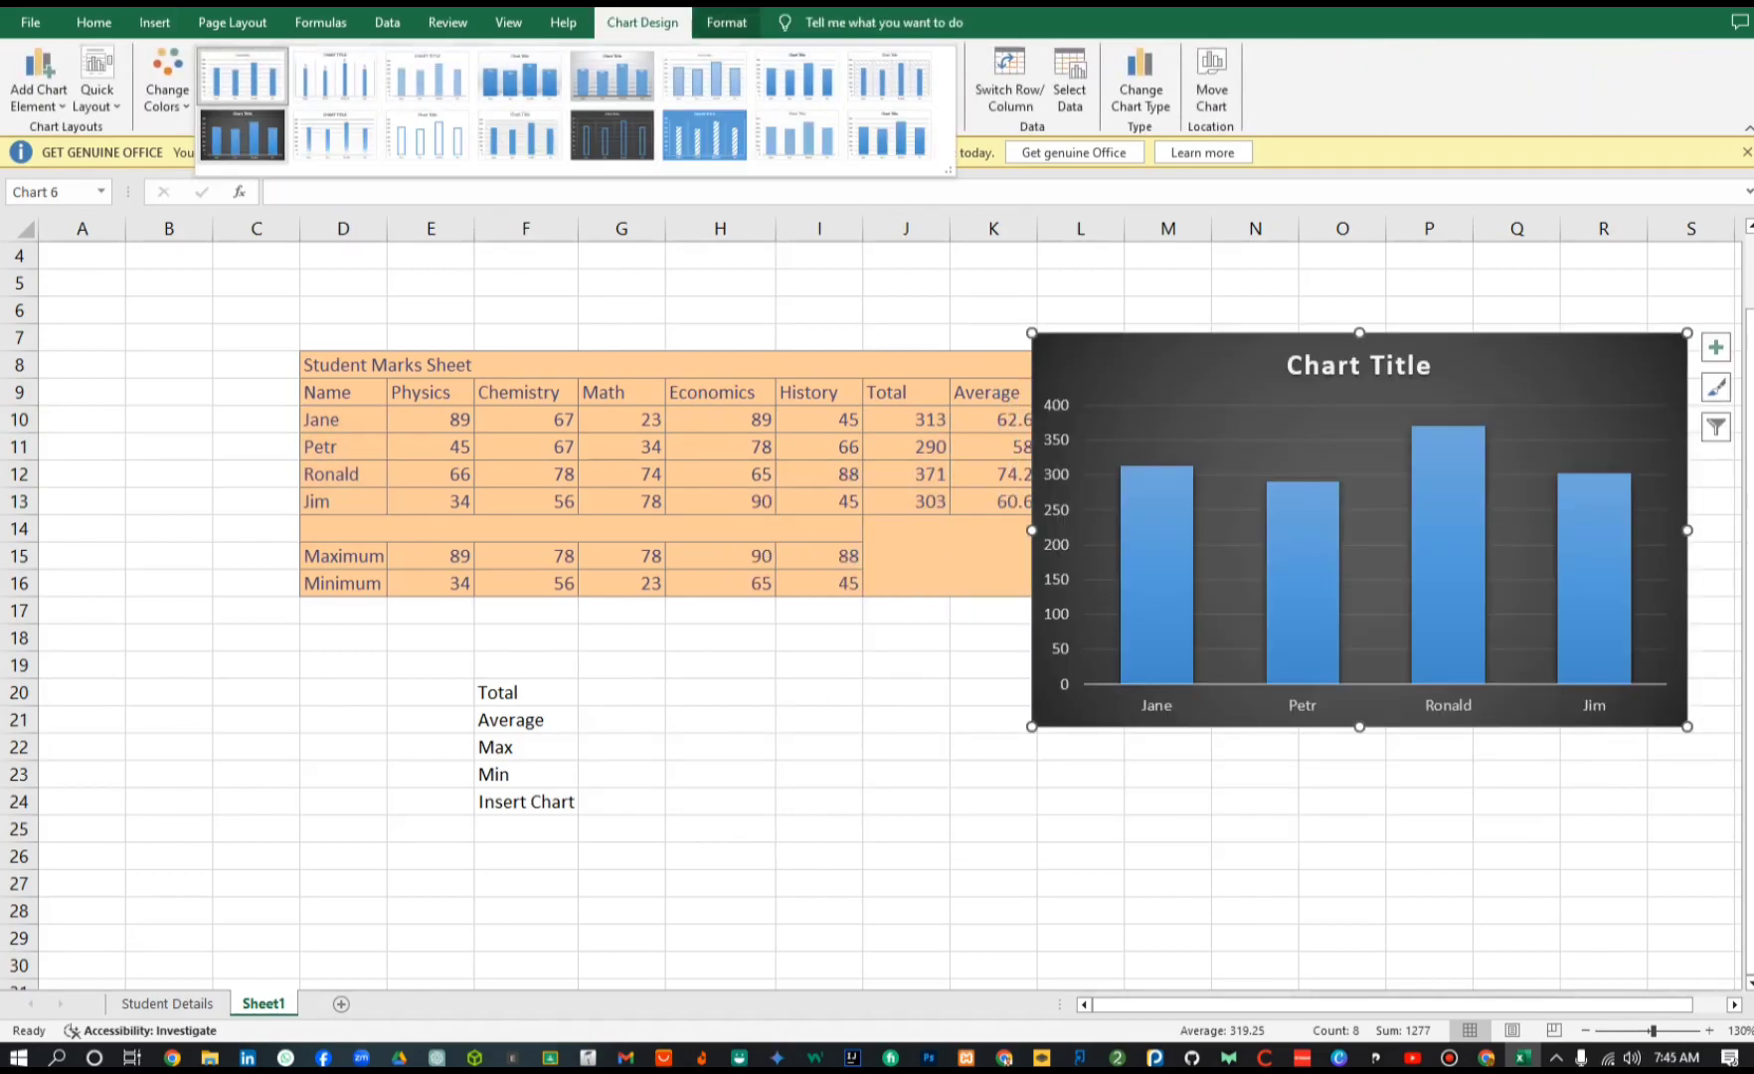
drag(1233, 364, 1275, 410)
Change the chart title to "Total" and shift the chart slightly upward beside the marks table
click(1401, 410)
click(1458, 409)
triple_click(1458, 410)
text(Total)
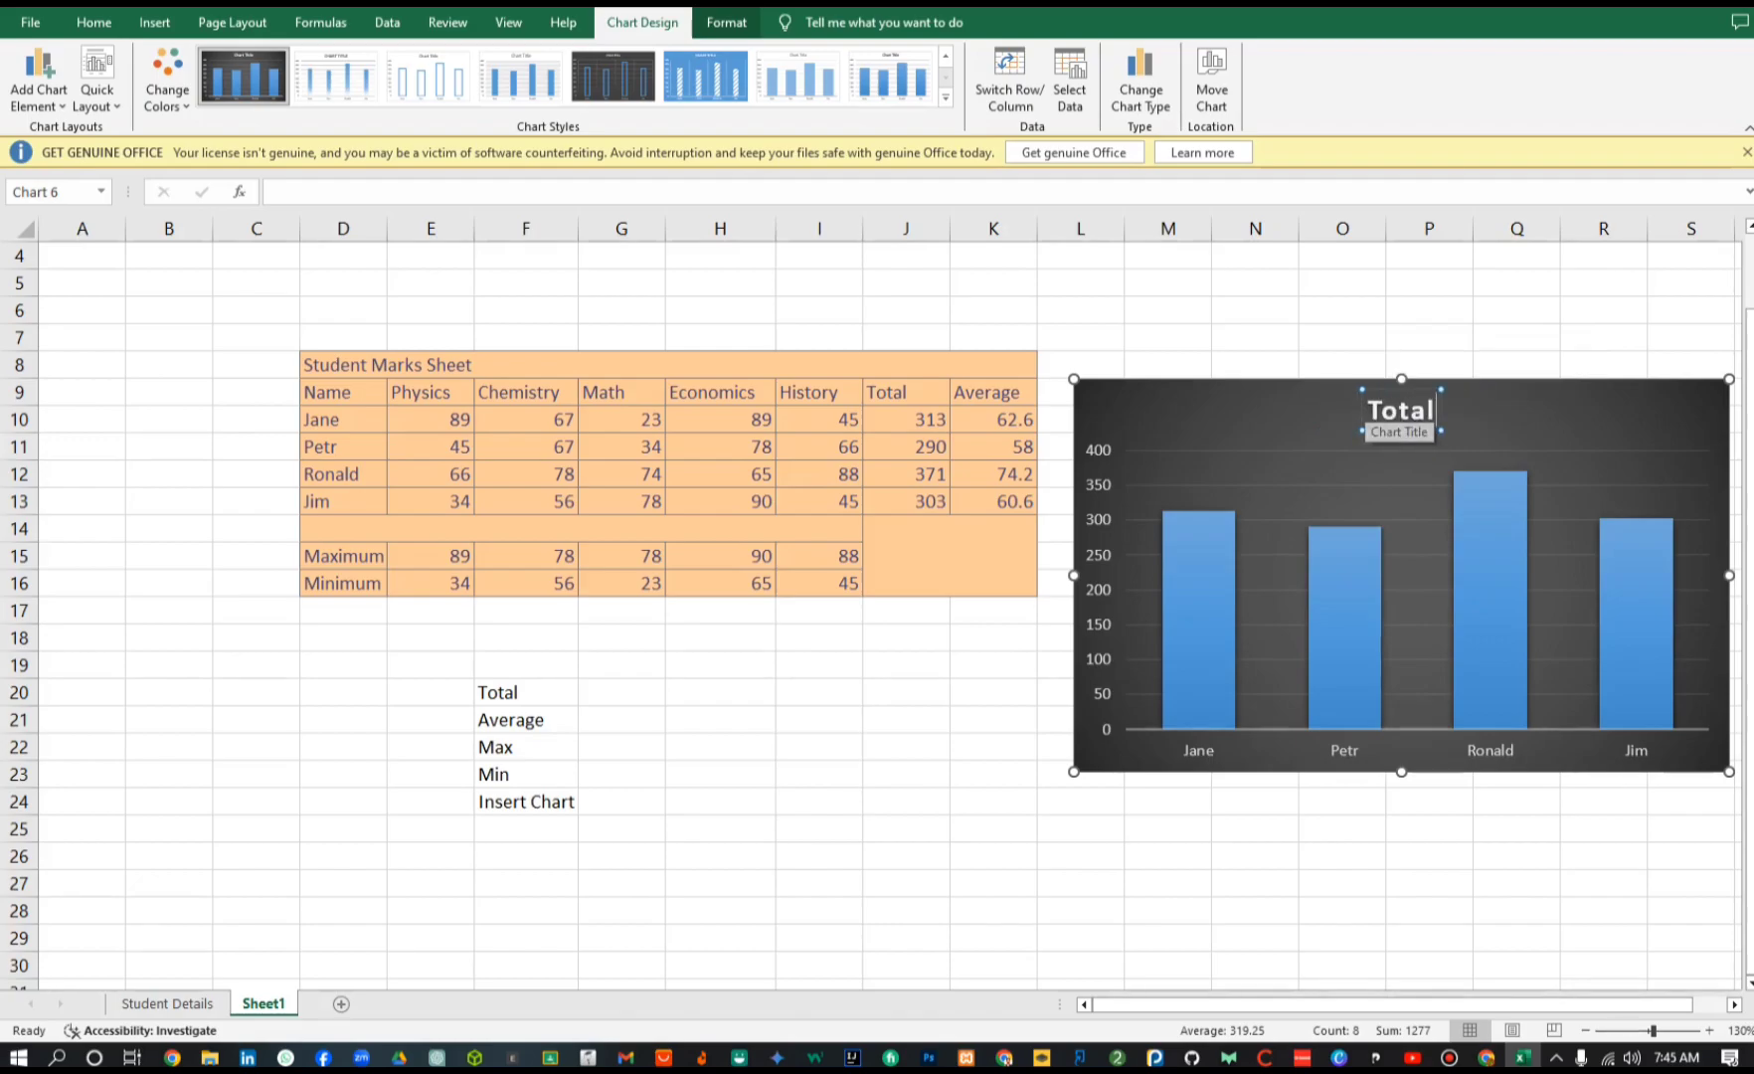
click(993, 747)
drag(1242, 412, 1241, 397)
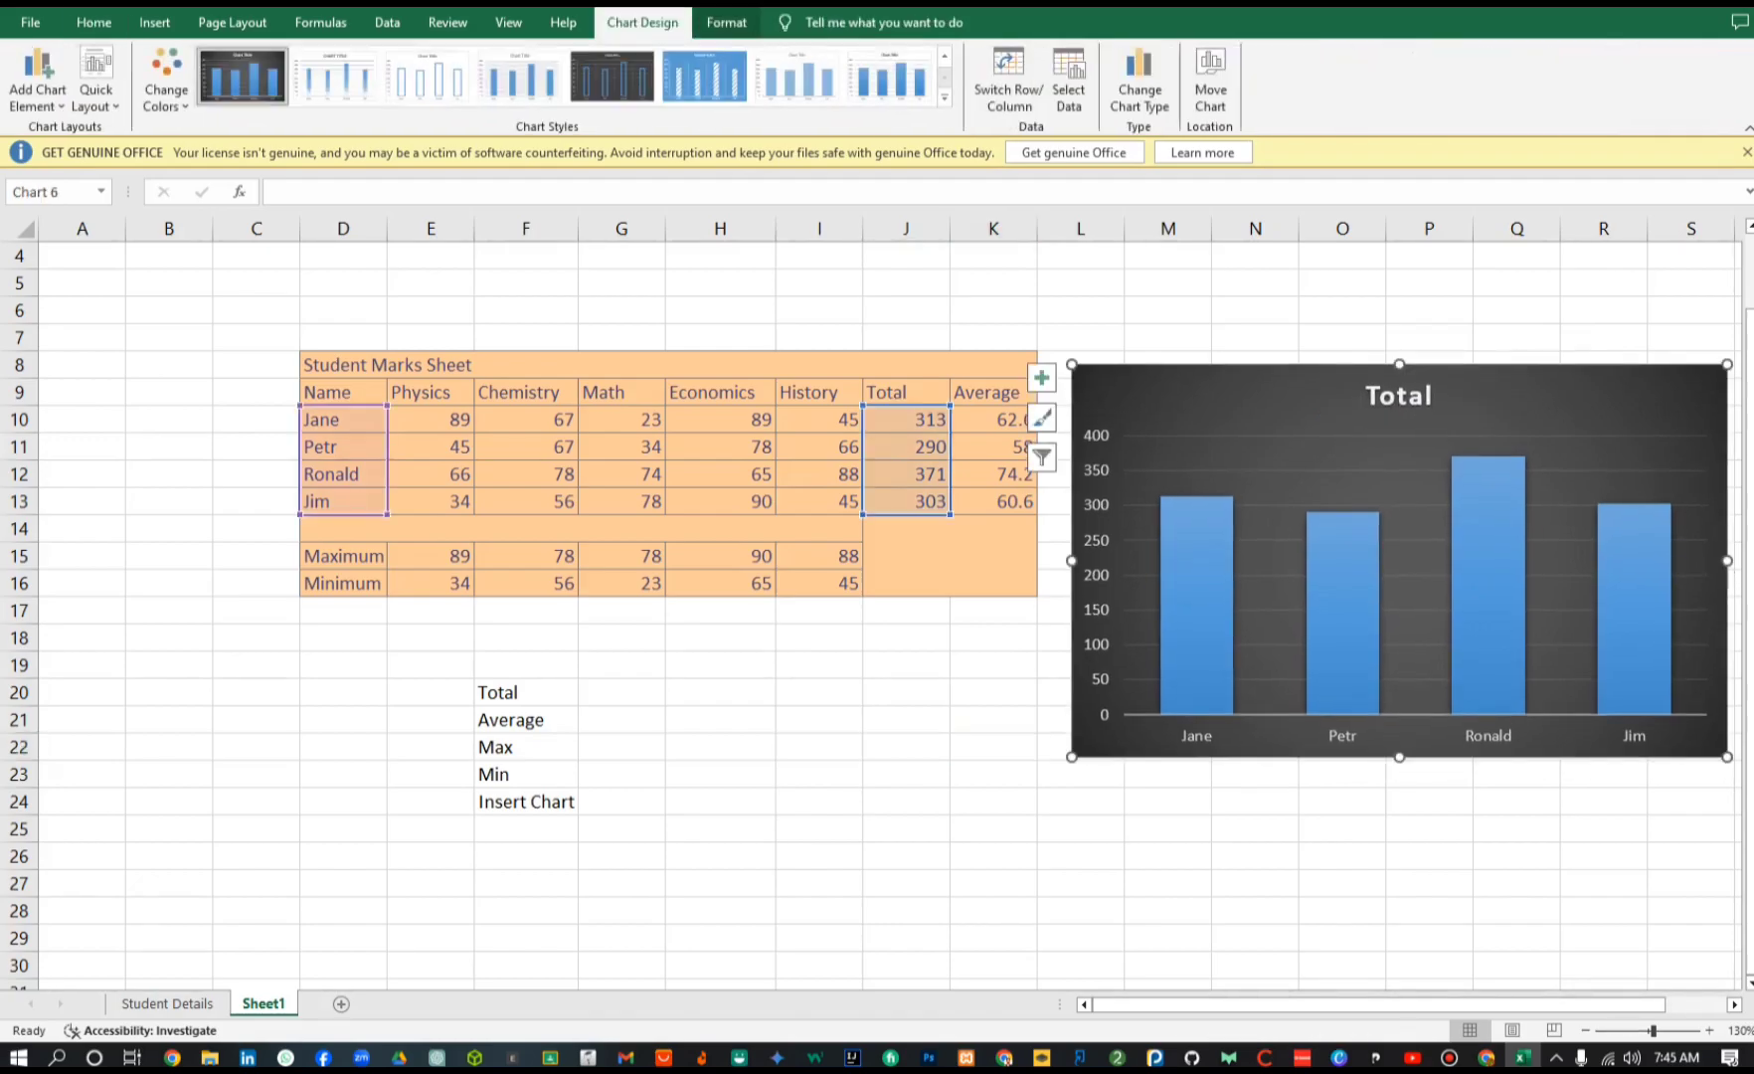
click(906, 746)
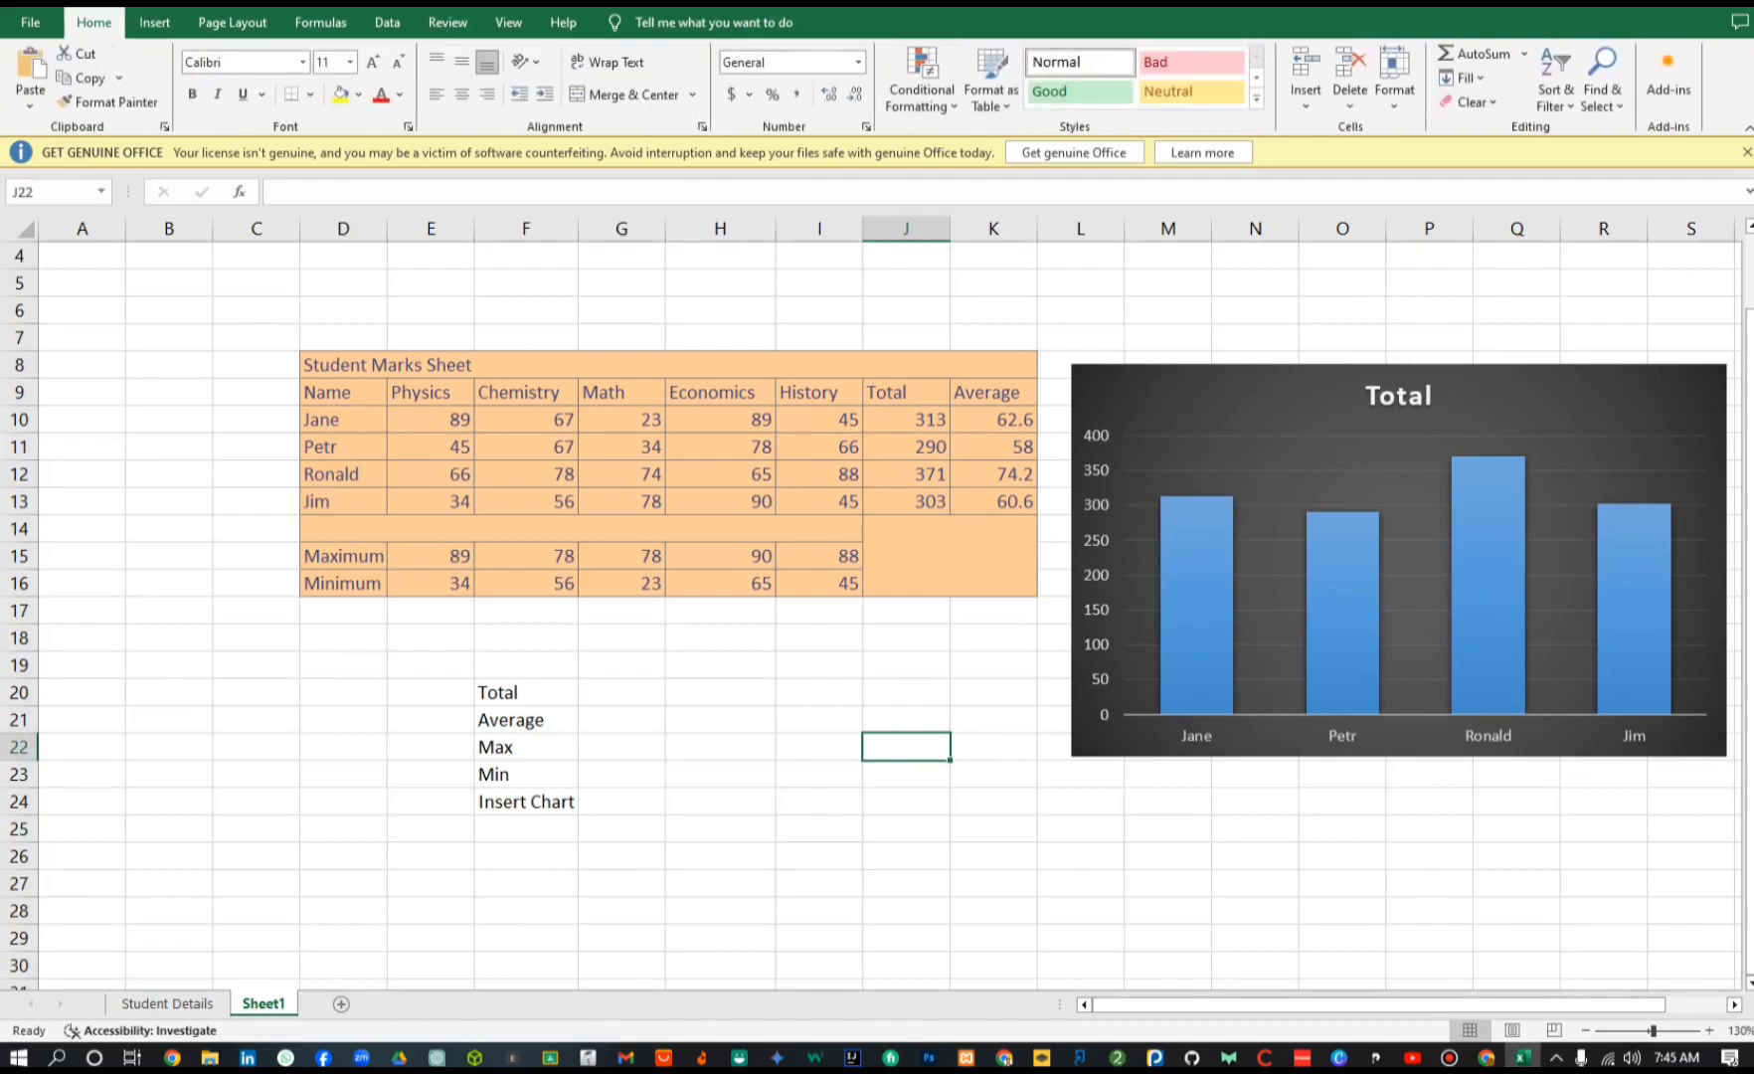
click(1254, 828)
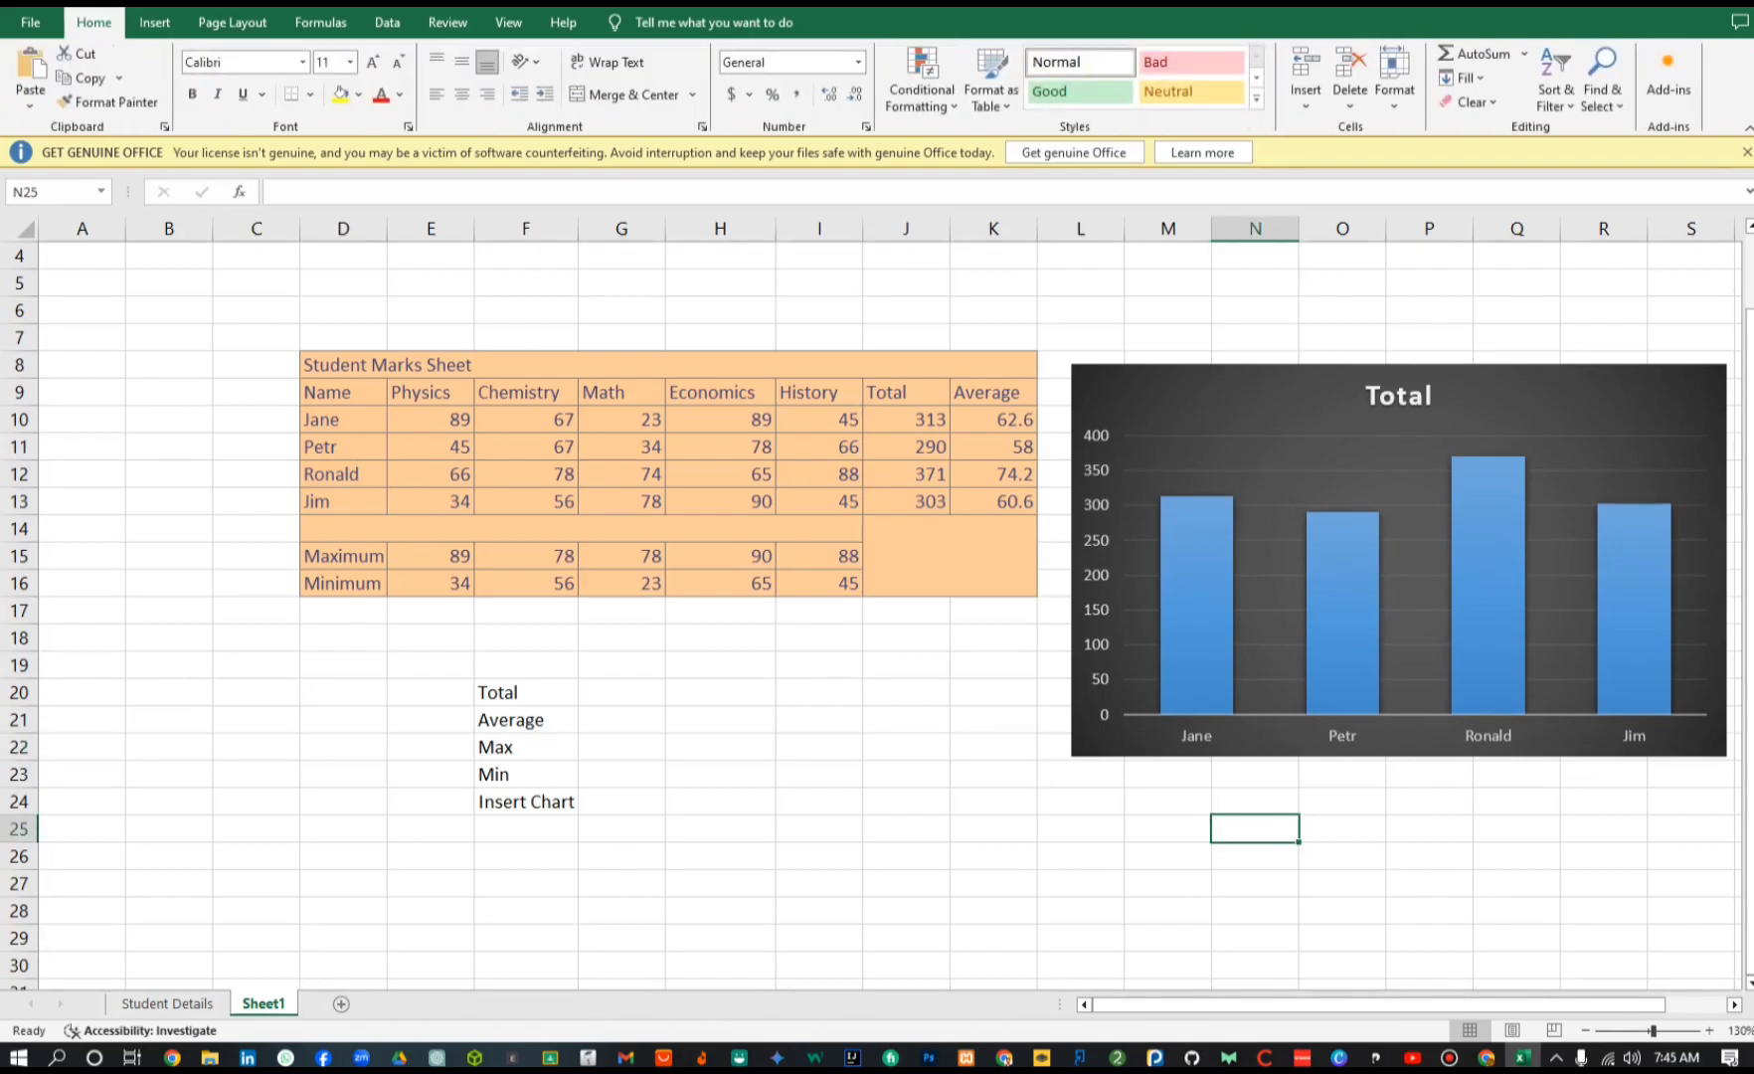
click(1449, 1058)
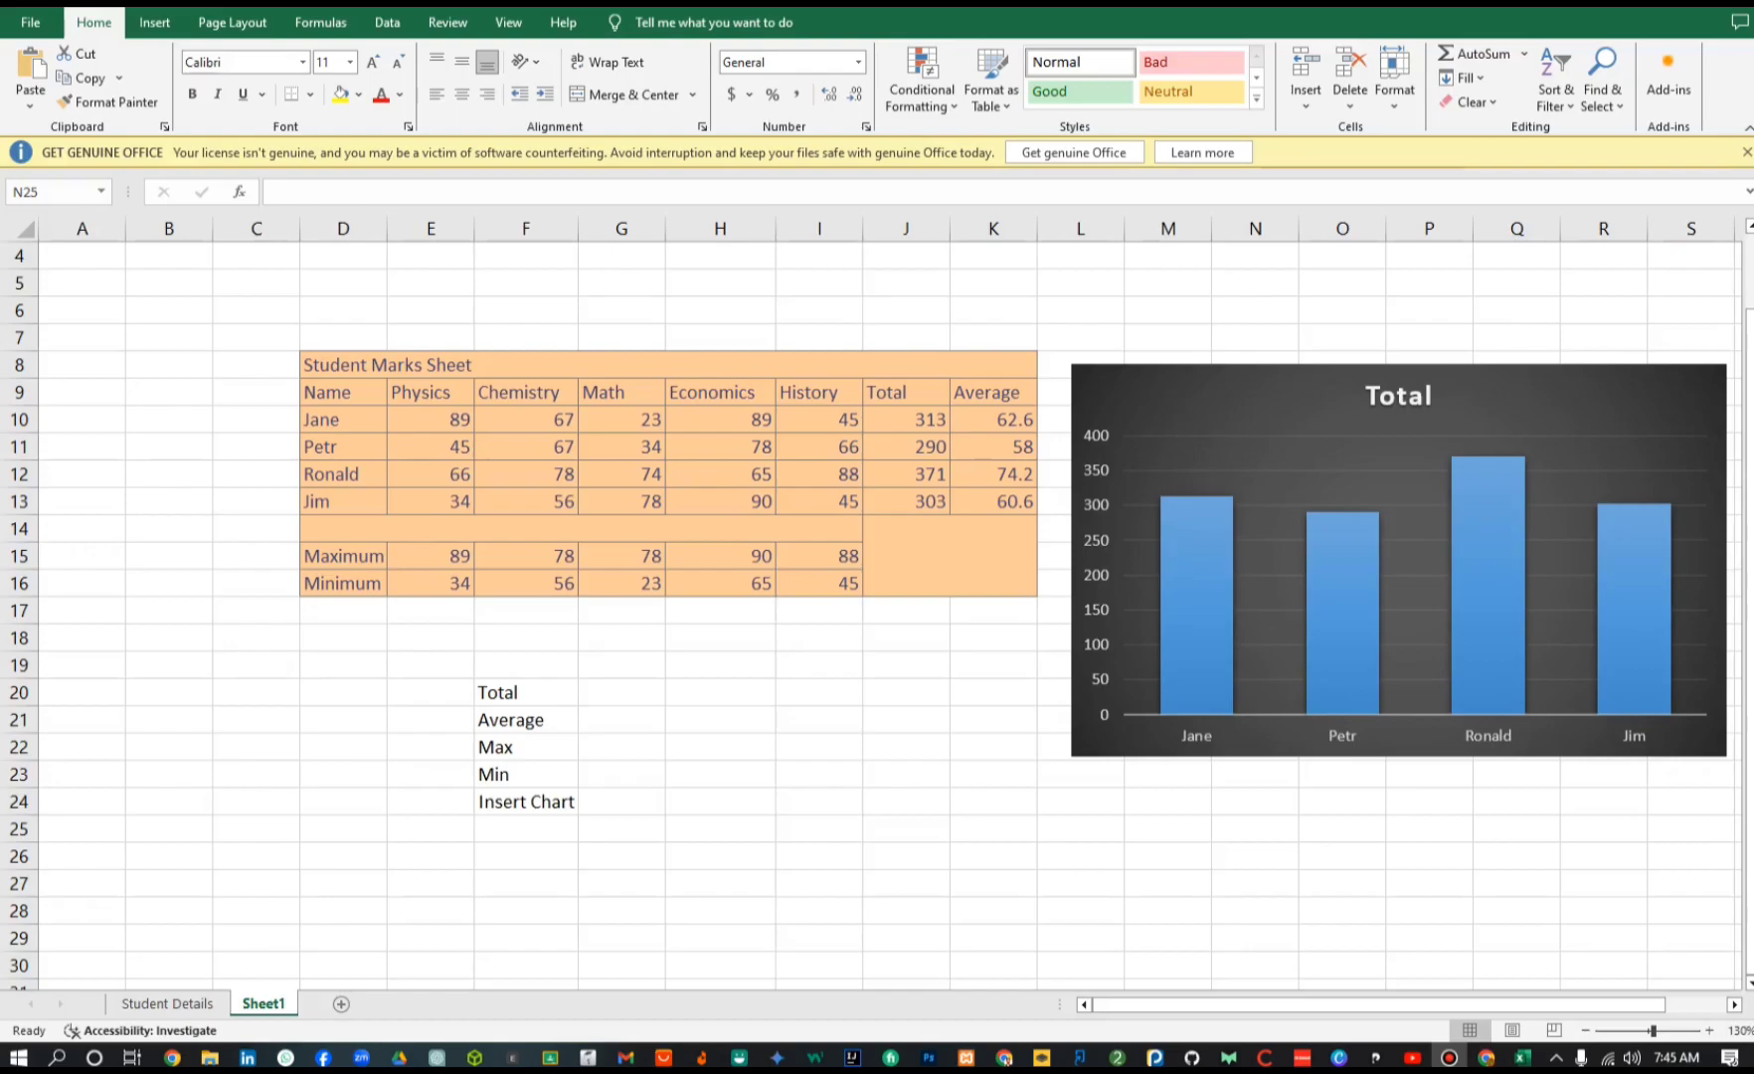
drag(526, 692, 526, 801)
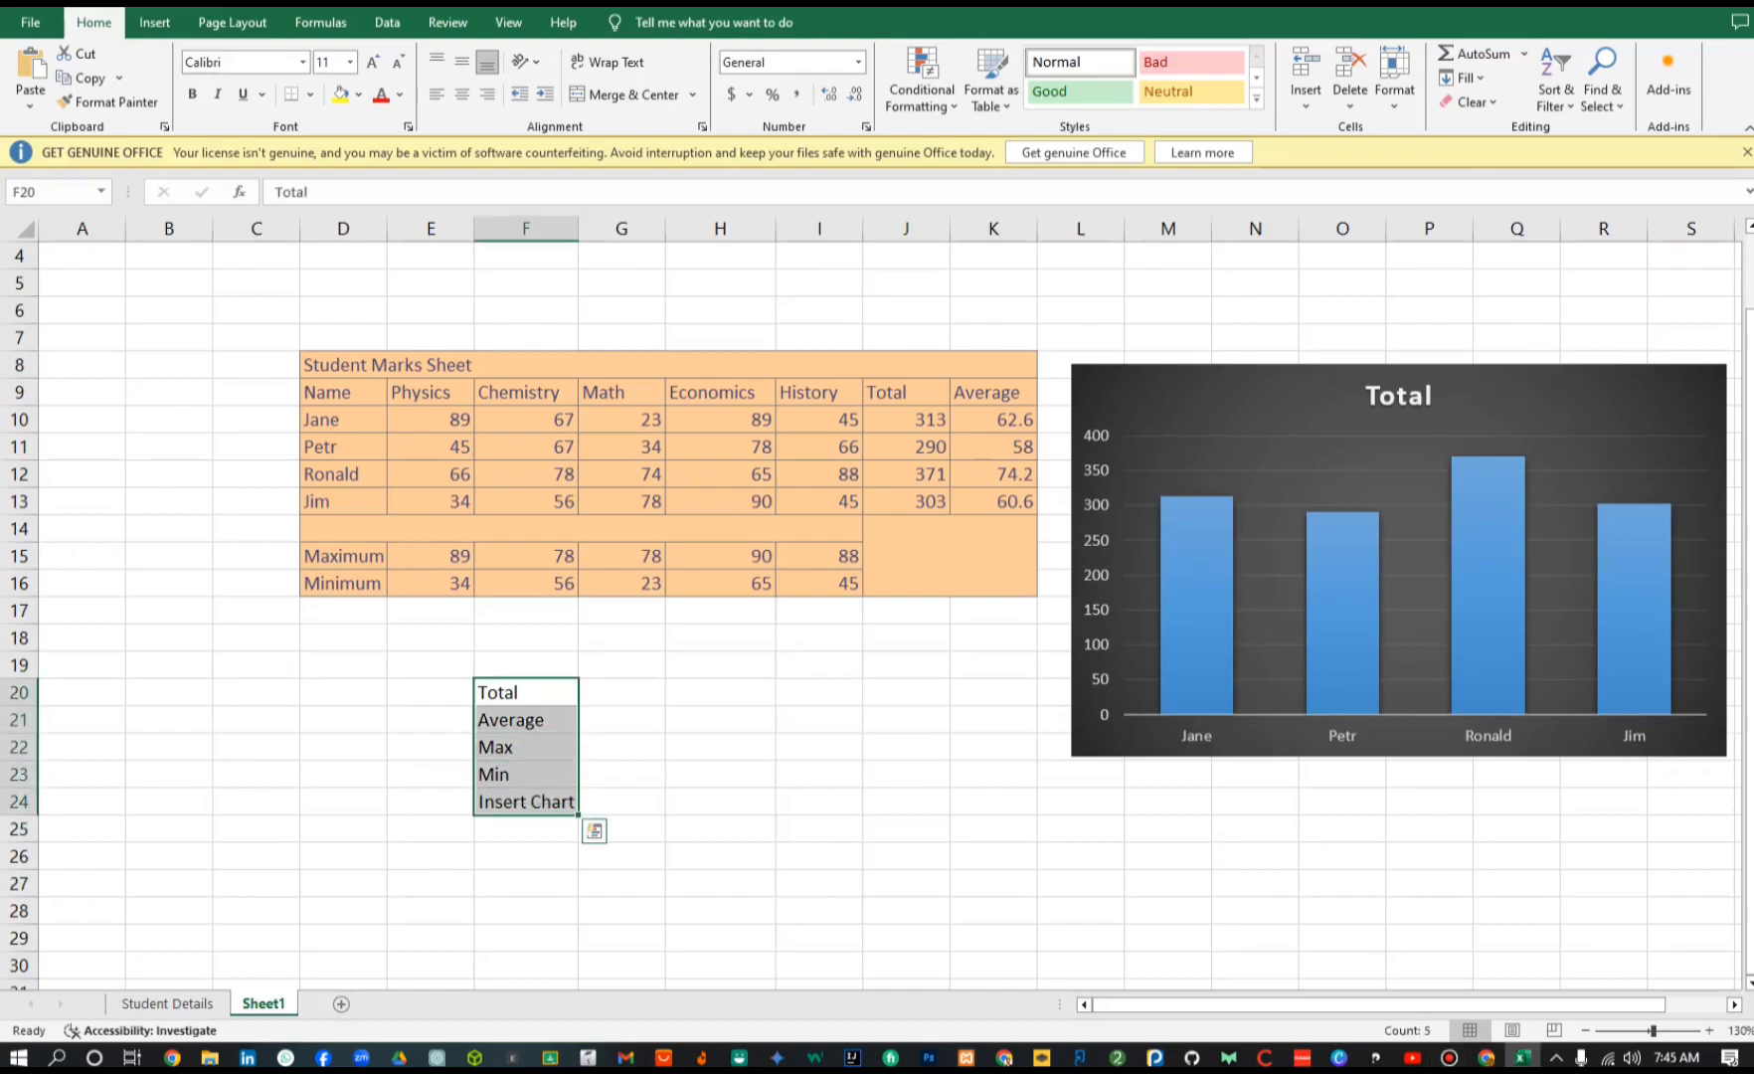
click(720, 747)
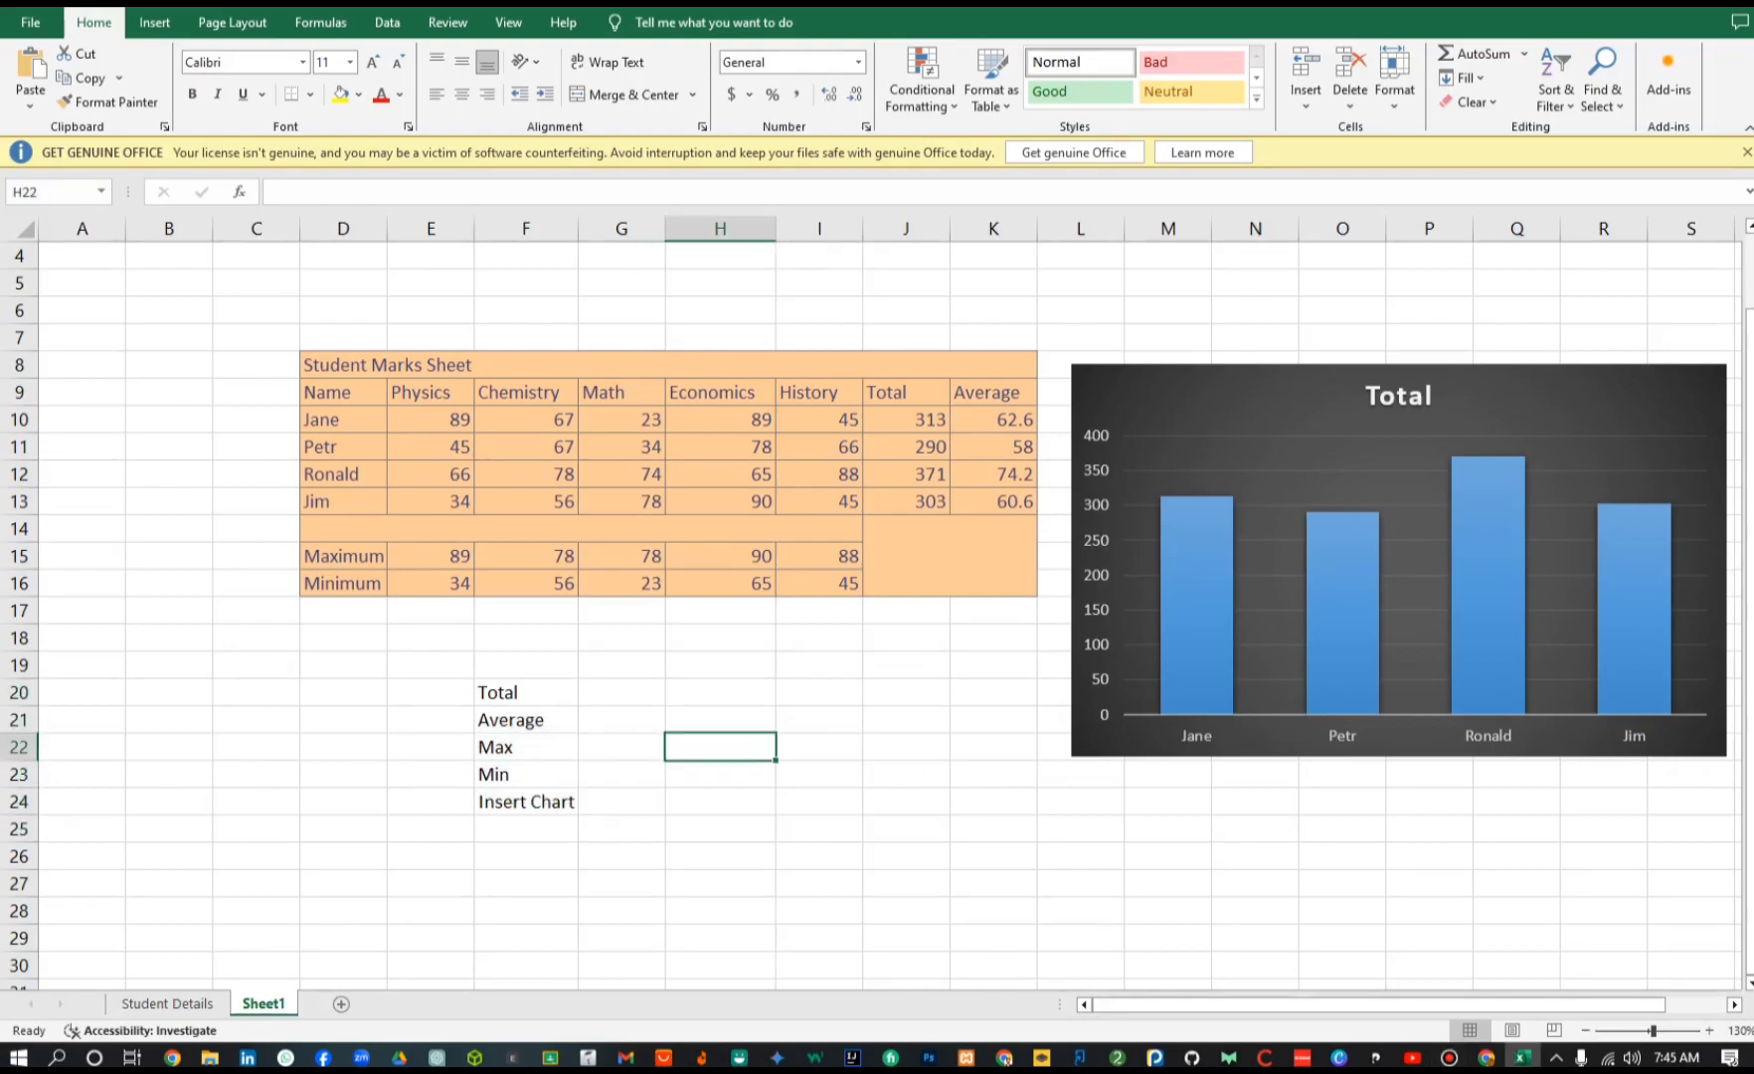